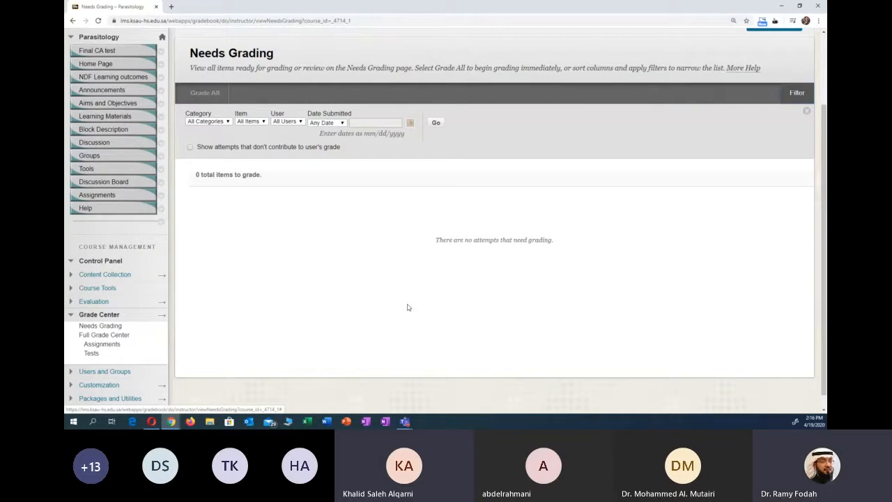
# - Switch to the Teams meeting, mute all participants from the participant list, and return to the browser
pyautogui.click(413, 374)
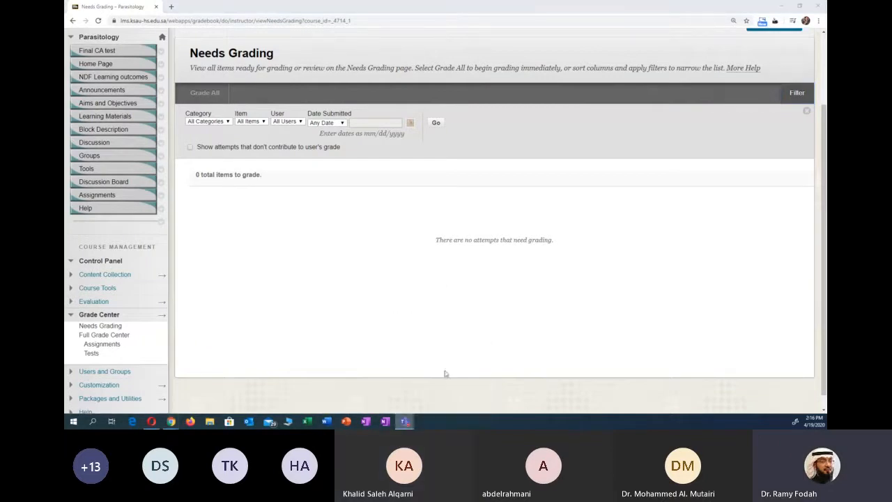
pyautogui.moveTo(404, 421)
pyautogui.click(375, 380)
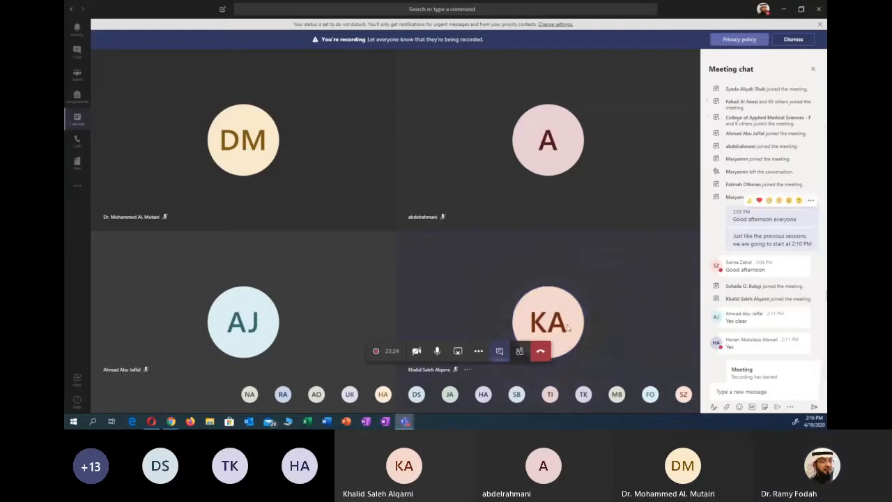
pyautogui.click(518, 351)
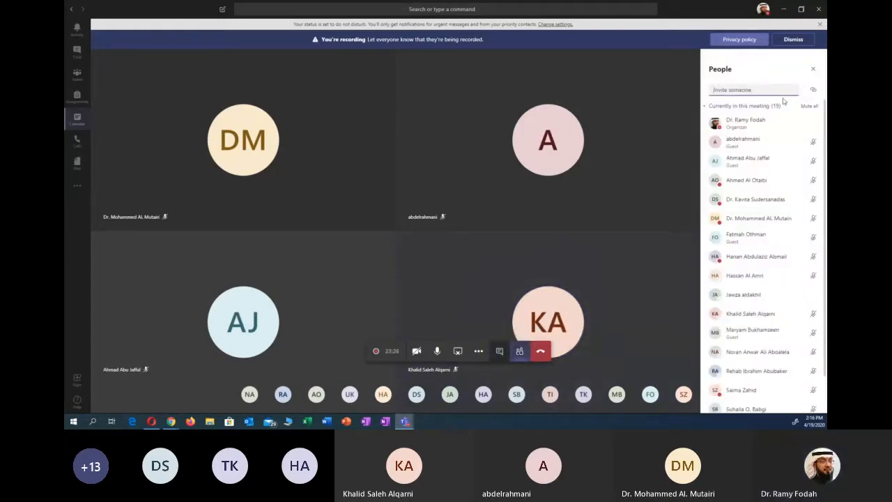
pyautogui.click(806, 107)
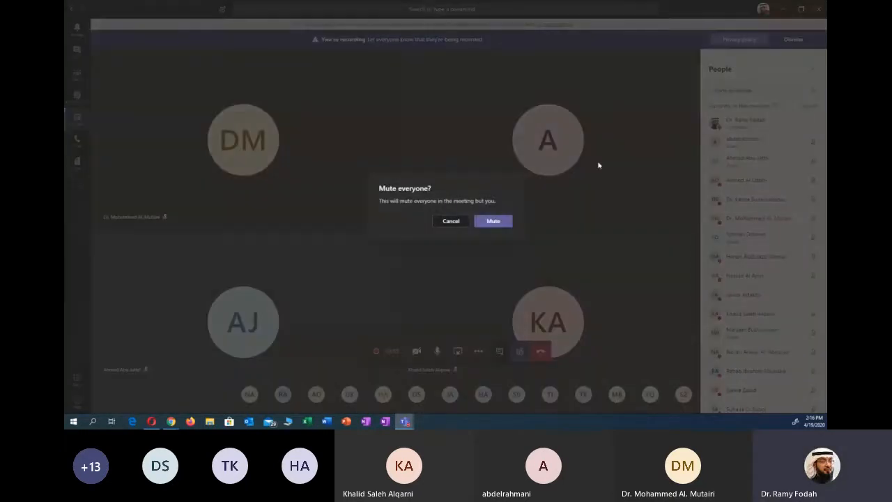
pyautogui.click(493, 221)
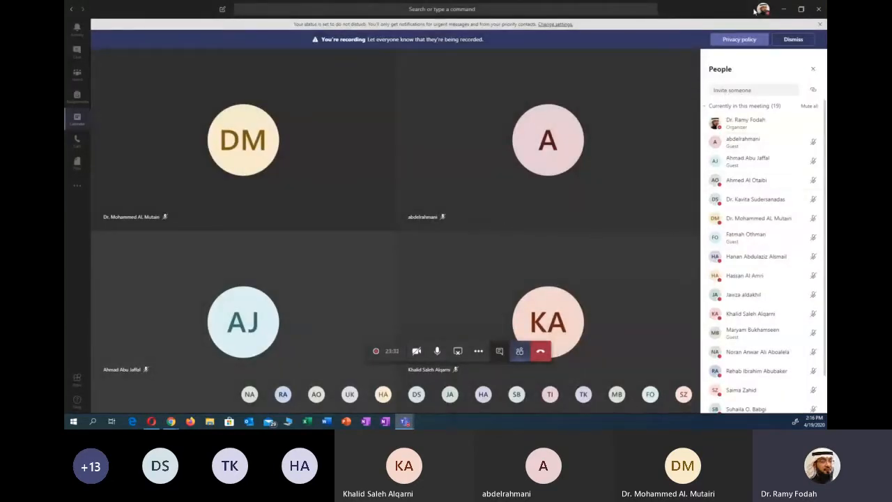
pyautogui.click(782, 8)
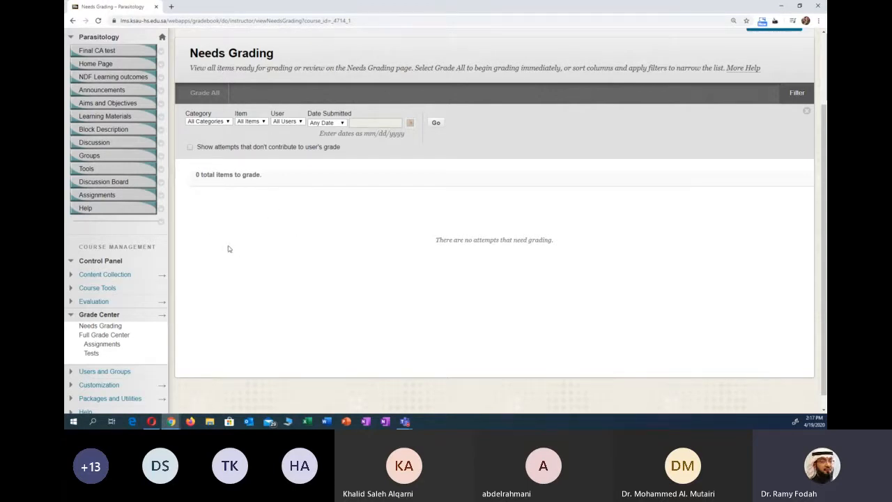
# - Open the Assignments view of the Grade Center and look over the lecture assignment grades
pyautogui.scroll(-1, 292, 195)
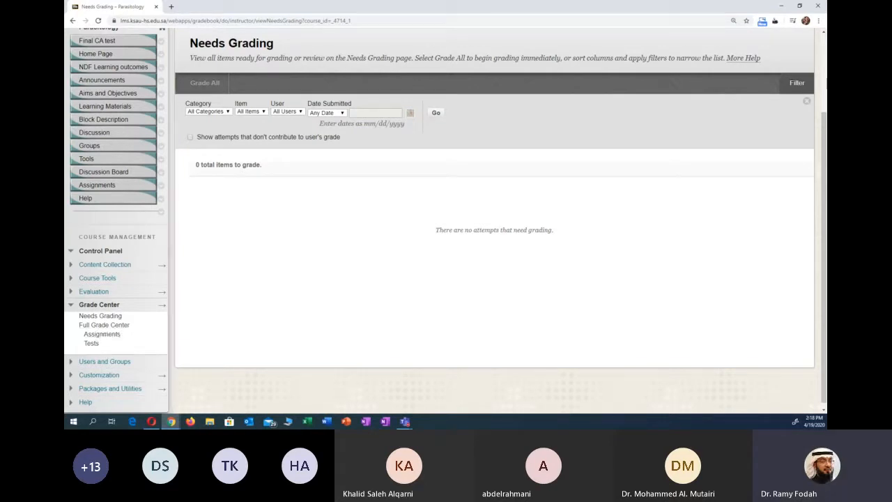
pyautogui.hotkey('alt', 'Tab')
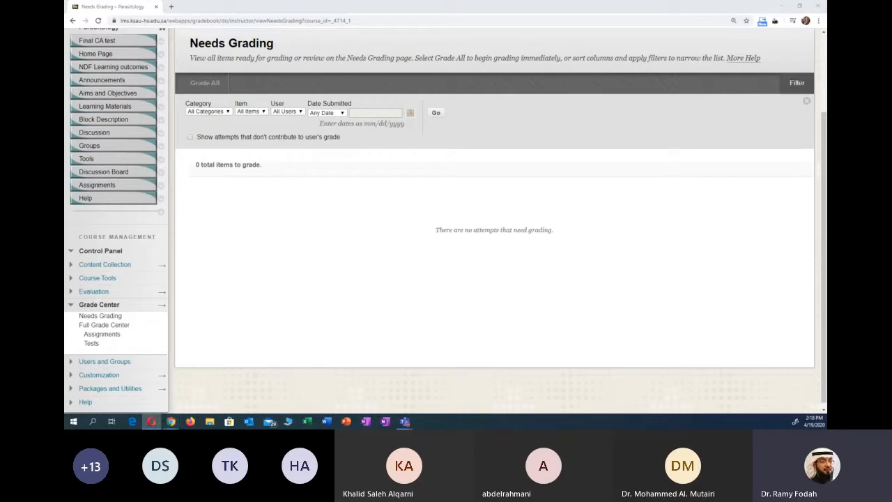
pyautogui.hotkey('alt', 'Tab')
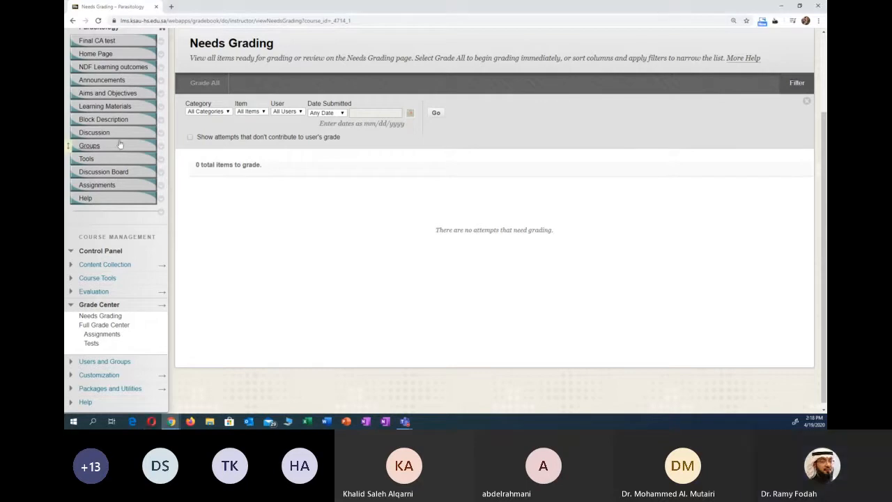
pyautogui.click(103, 336)
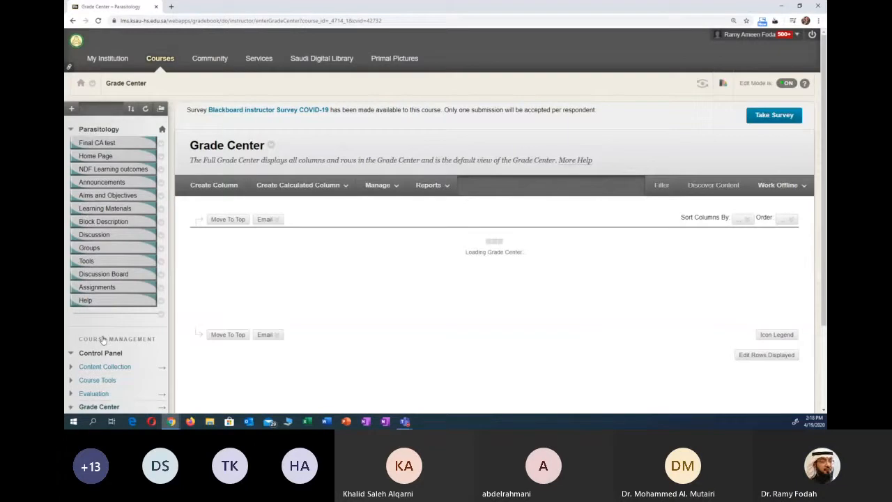
pyautogui.scroll(-2, 266, 333)
pyautogui.click(266, 340)
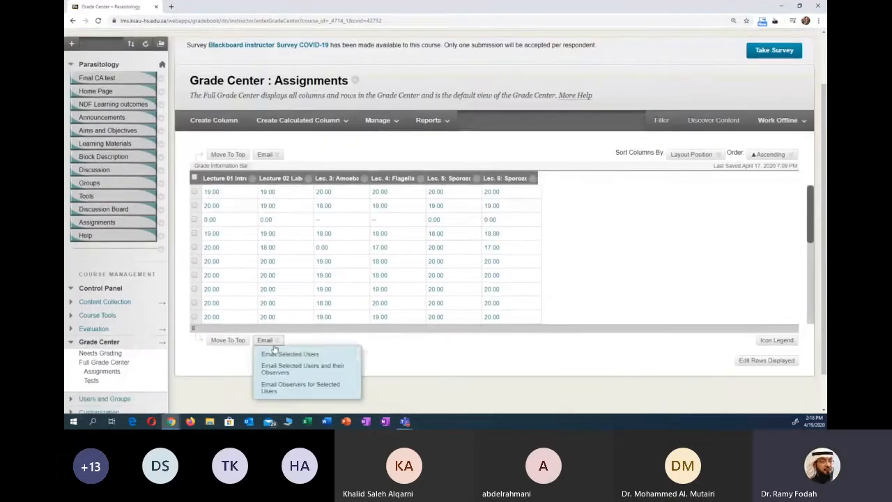
pyautogui.click(412, 353)
pyautogui.scroll(-1, 411, 352)
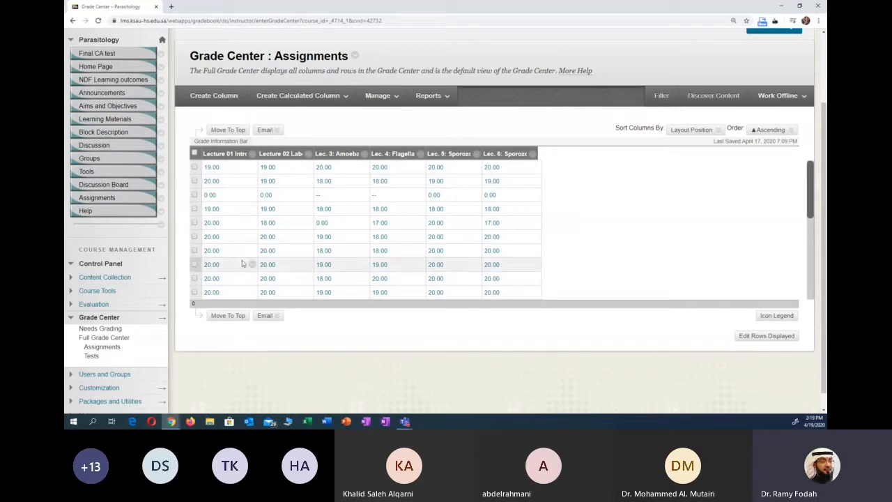
pyautogui.scroll(-1, 348, 225)
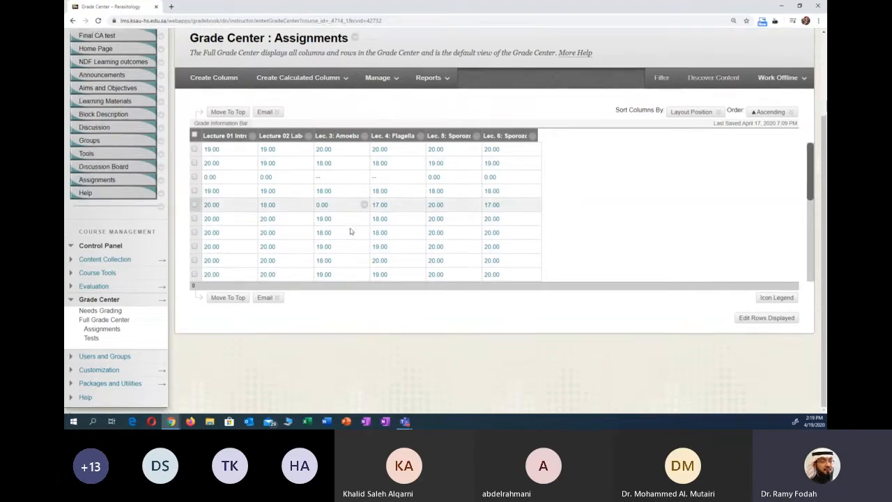
pyautogui.moveTo(813, 183)
pyautogui.mouseDown()
pyautogui.moveTo(810, 252)
pyautogui.moveTo(807, 175)
pyautogui.mouseUp()
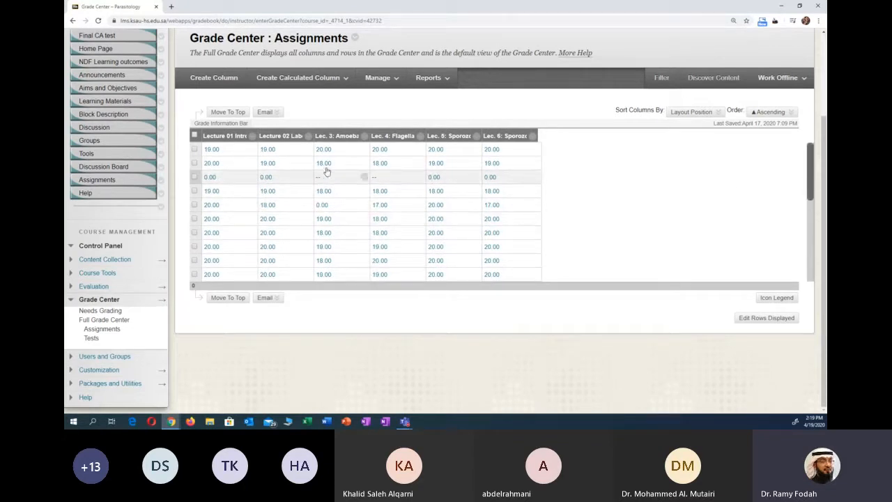
# - Open the Grade Center's Column Organization page and look over its column groups
pyautogui.click(381, 81)
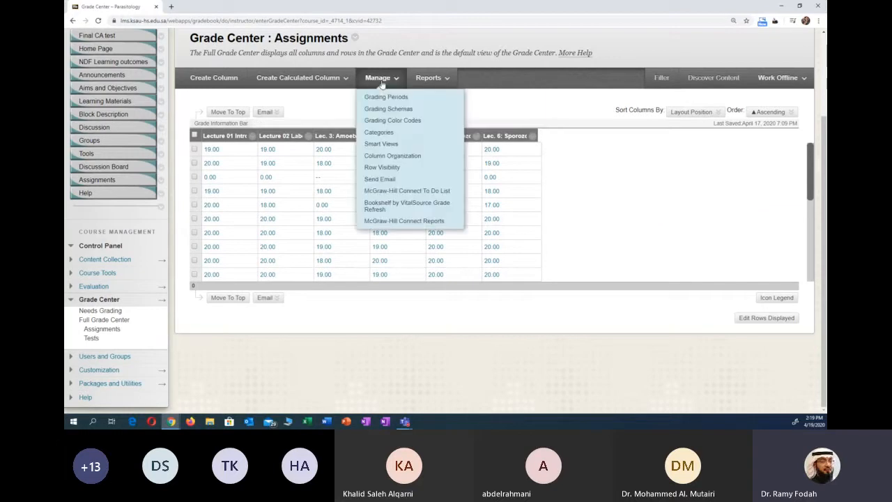
pyautogui.click(394, 158)
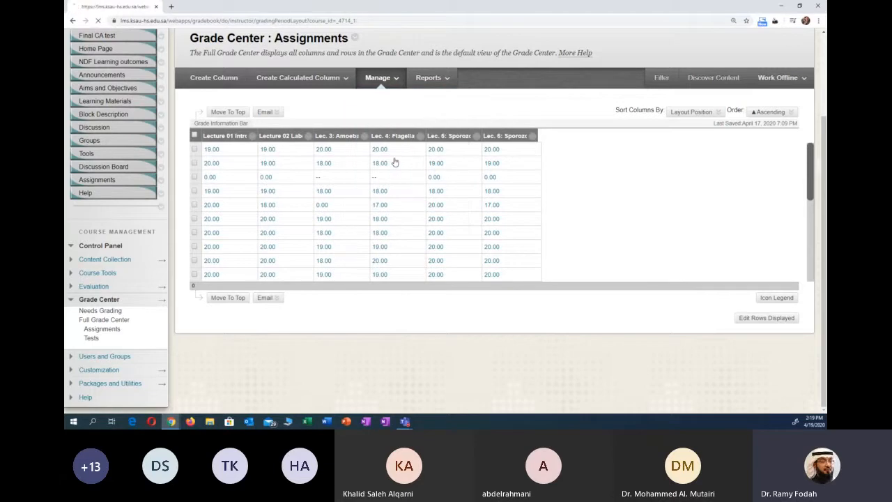
pyautogui.scroll(-3, 349, 228)
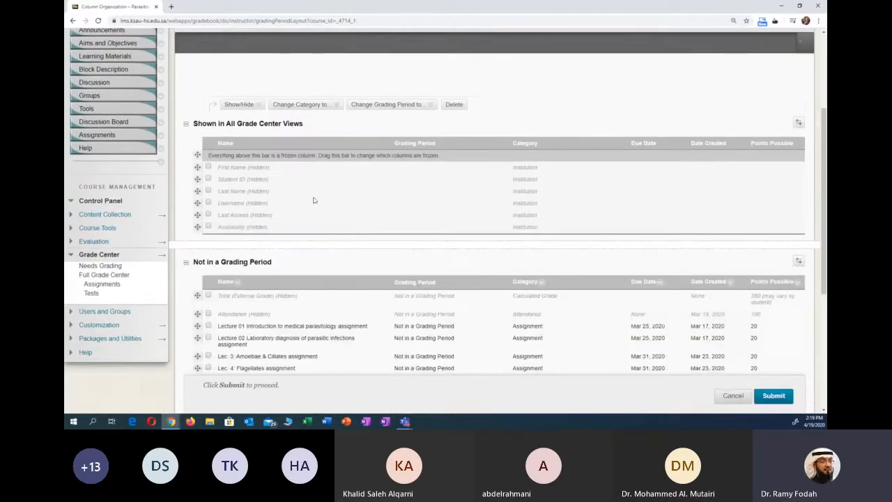
pyautogui.scroll(-3, 300, 188)
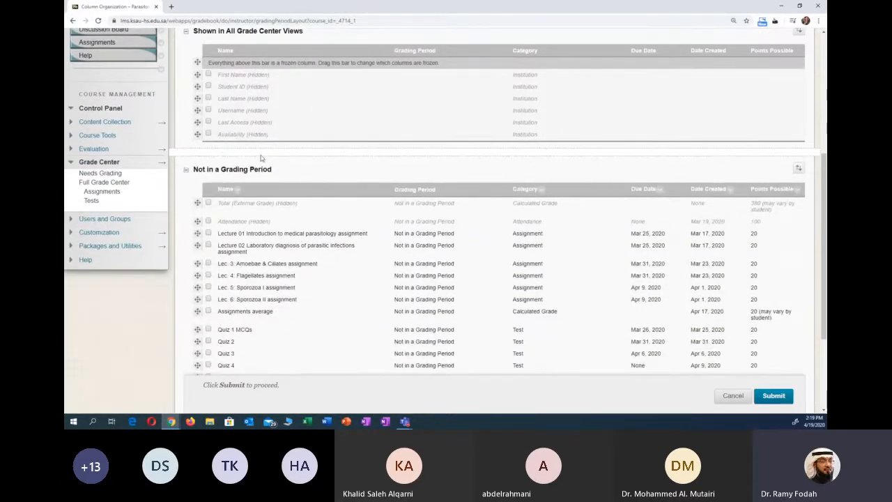
pyautogui.scroll(1, 261, 159)
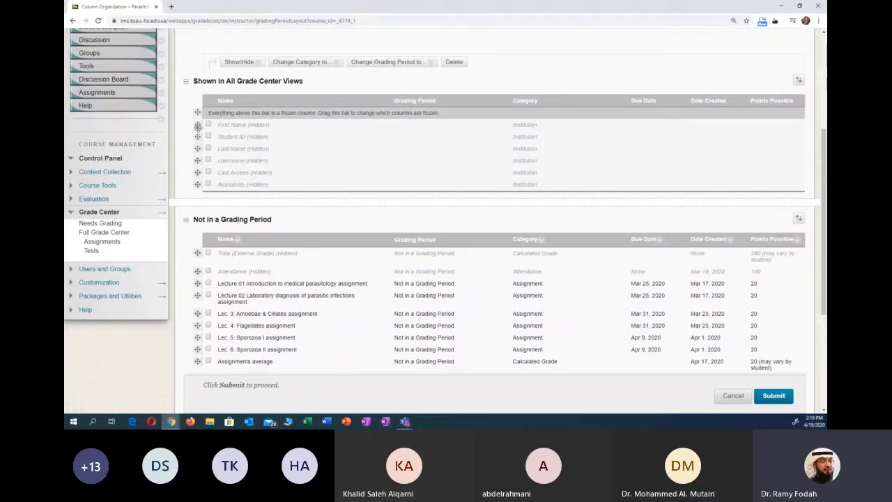
# - Try freezing and showing the First Name column, and return it below the frozen-column bar
pyautogui.moveTo(198, 125); pyautogui.dragTo(198, 110)
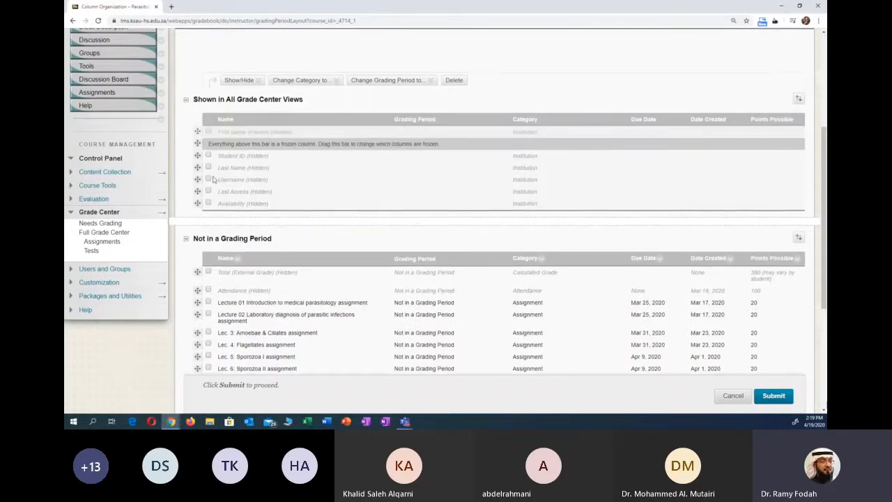
pyautogui.scroll(-1, 218, 136)
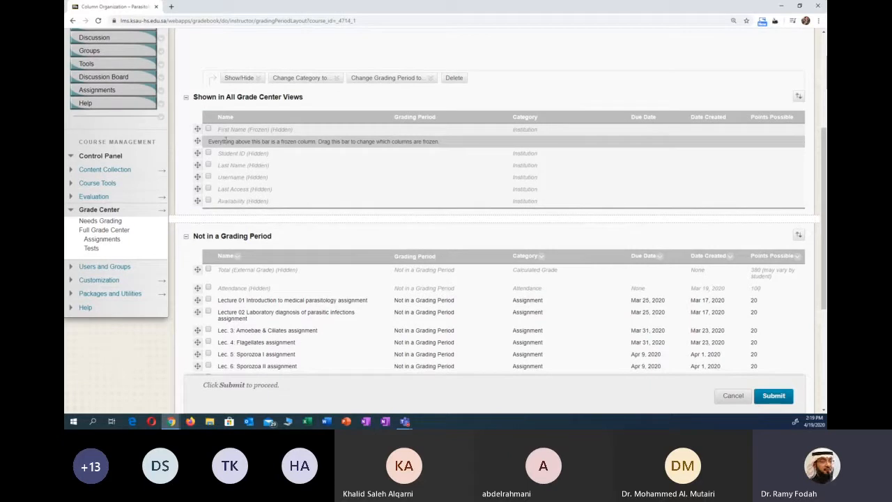
pyautogui.click(208, 129)
pyautogui.click(247, 77)
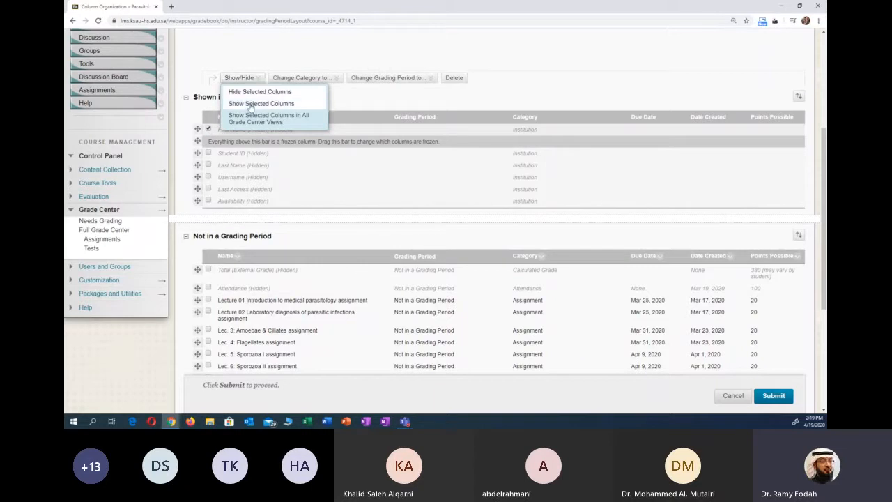
pyautogui.click(250, 104)
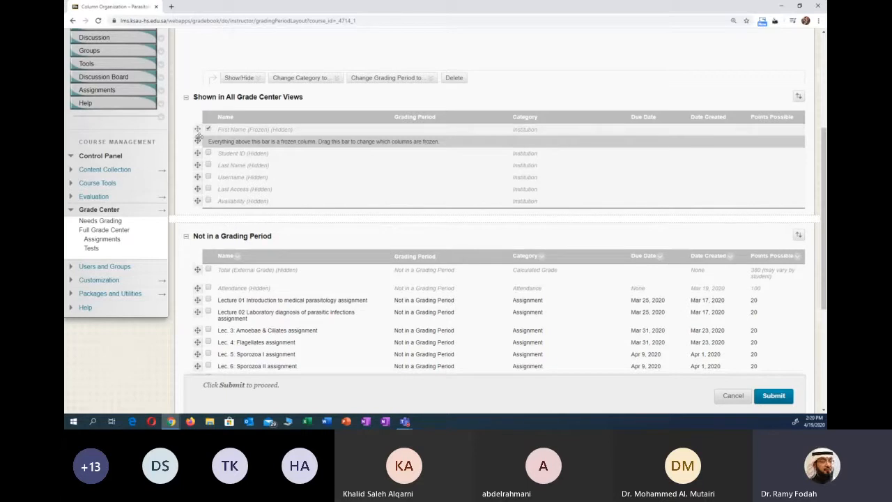
pyautogui.moveTo(197, 130); pyautogui.dragTo(198, 143)
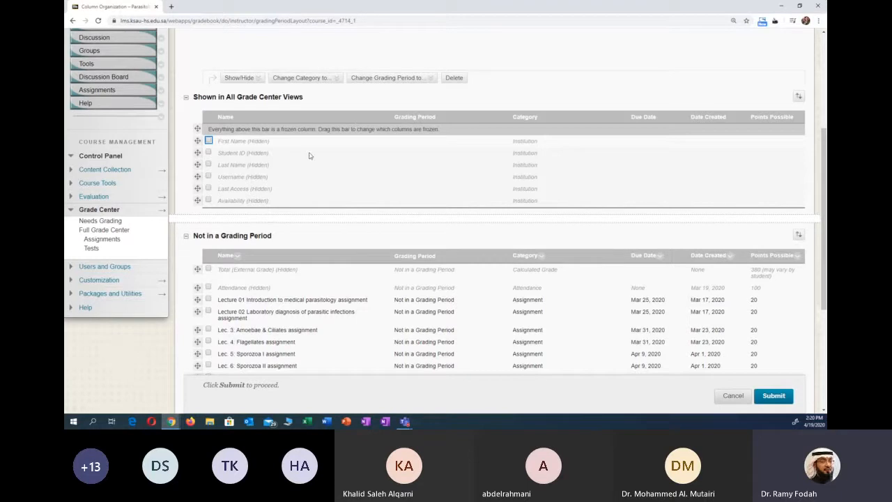
# - Examine the assignment, quiz and calculated grade columns that are not in a grading period
pyautogui.scroll(-1, 305, 230)
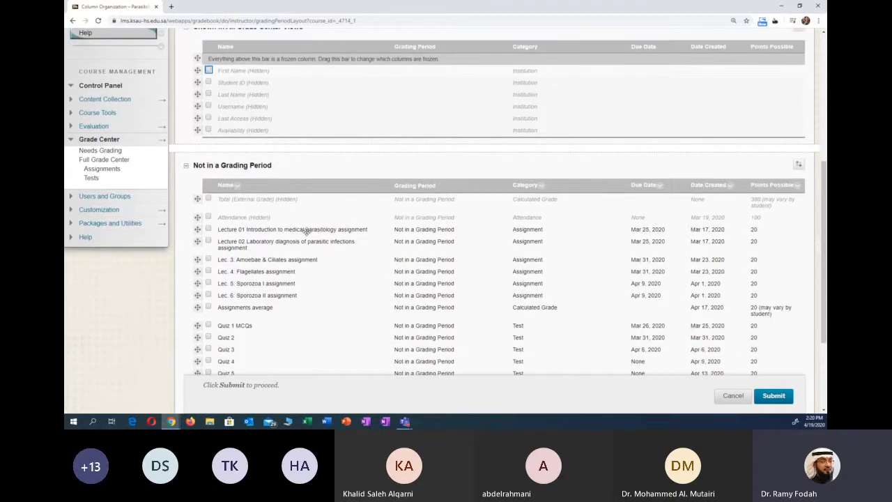
pyautogui.scroll(-1, 311, 243)
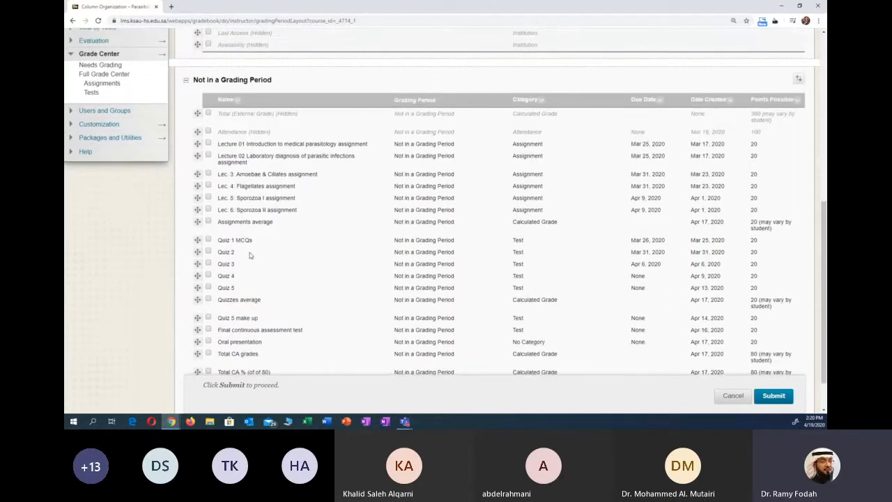
pyautogui.scroll(-1, 273, 242)
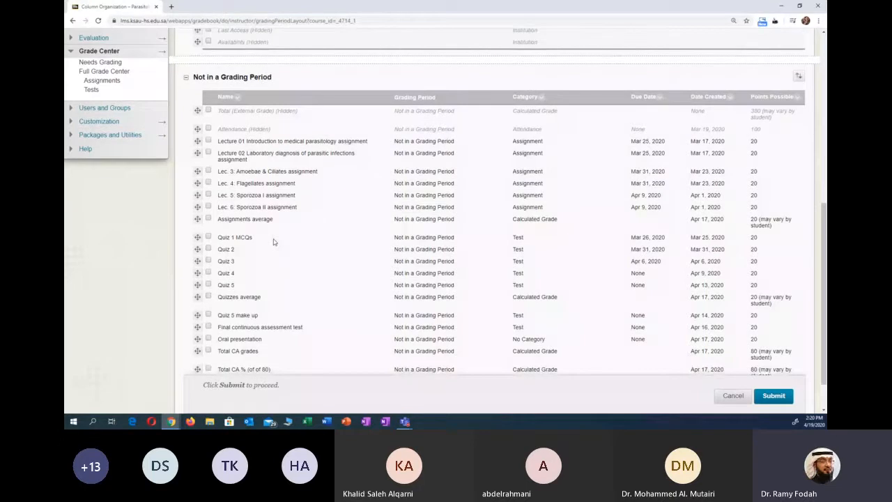
pyautogui.scroll(1, 284, 248)
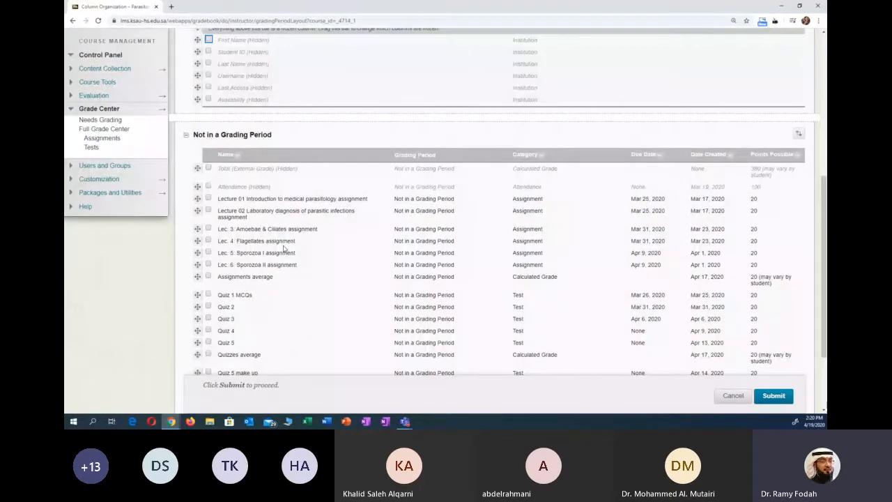
pyautogui.scroll(-2, 284, 247)
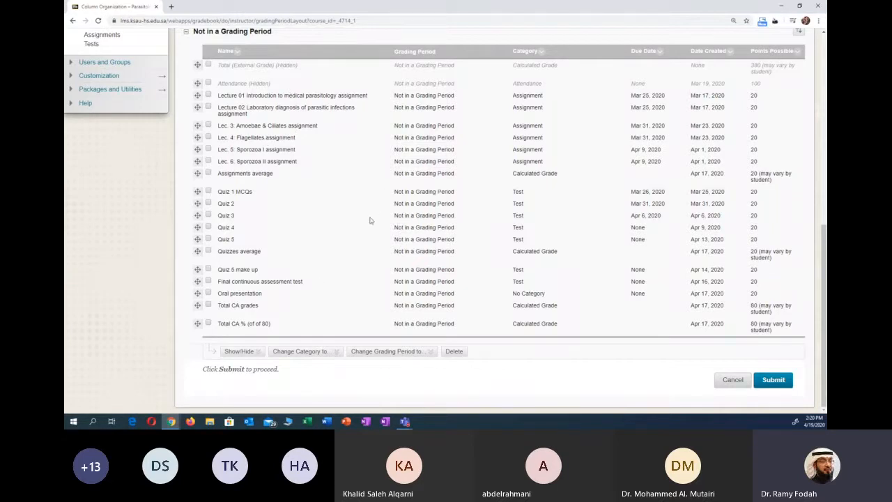
pyautogui.scroll(3, 358, 225)
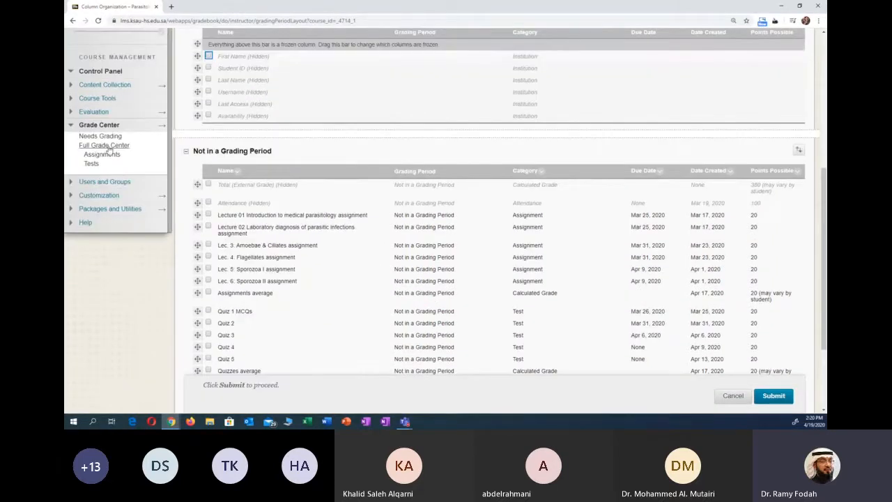
# - Select the Lec. 3: Amoebae & Ciliates and Lec. 4: Flagellates assignment columns and try to hide them
pyautogui.scroll(-2, 265, 261)
pyautogui.scroll(-1, 204, 190)
pyautogui.click(207, 124)
pyautogui.click(208, 137)
pyautogui.scroll(5, 216, 164)
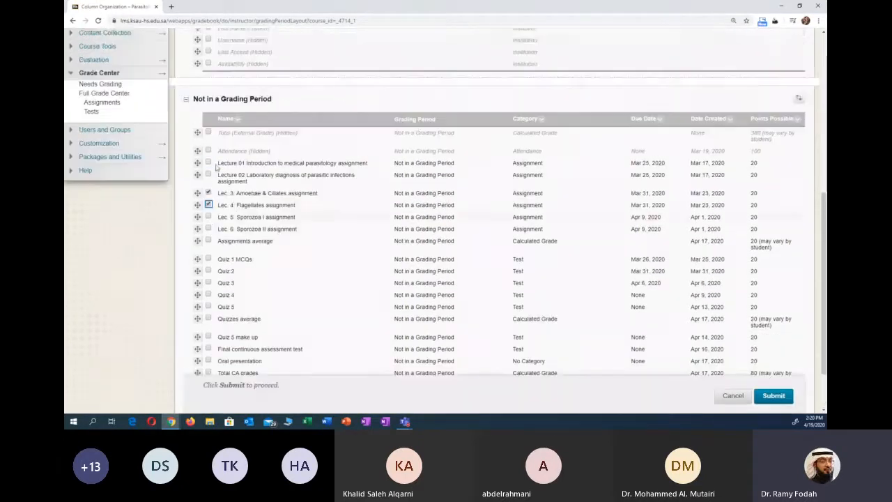
pyautogui.click(239, 110)
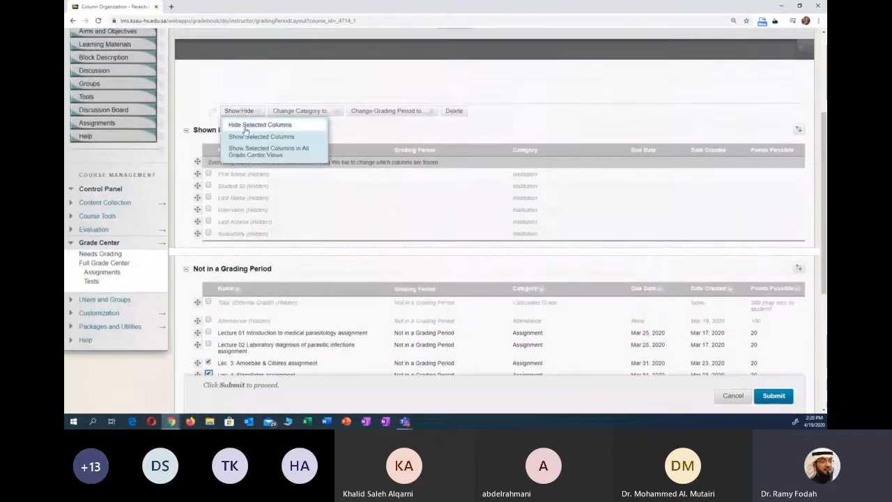
pyautogui.click(245, 128)
pyautogui.scroll(-3, 247, 205)
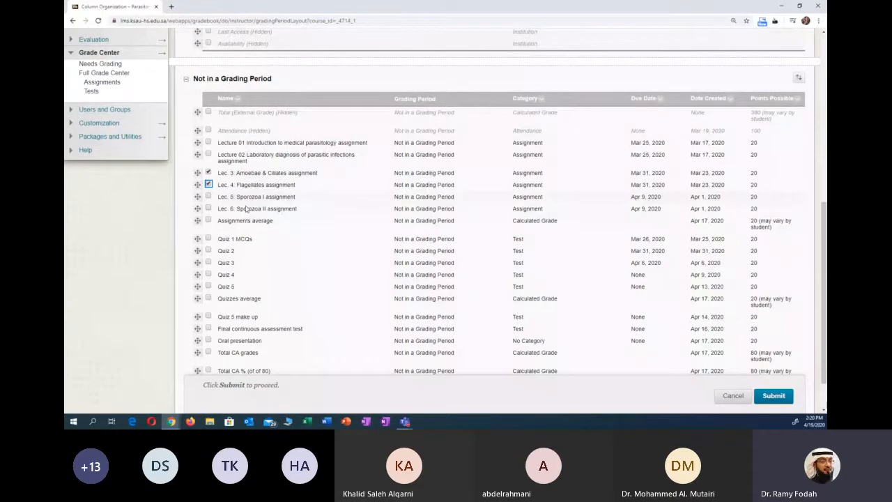
pyautogui.scroll(1, 213, 191)
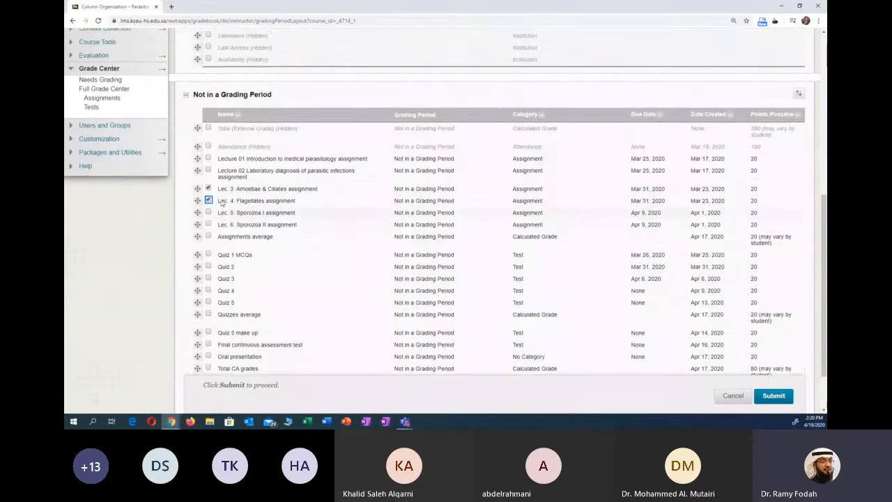
pyautogui.scroll(-1, 280, 183)
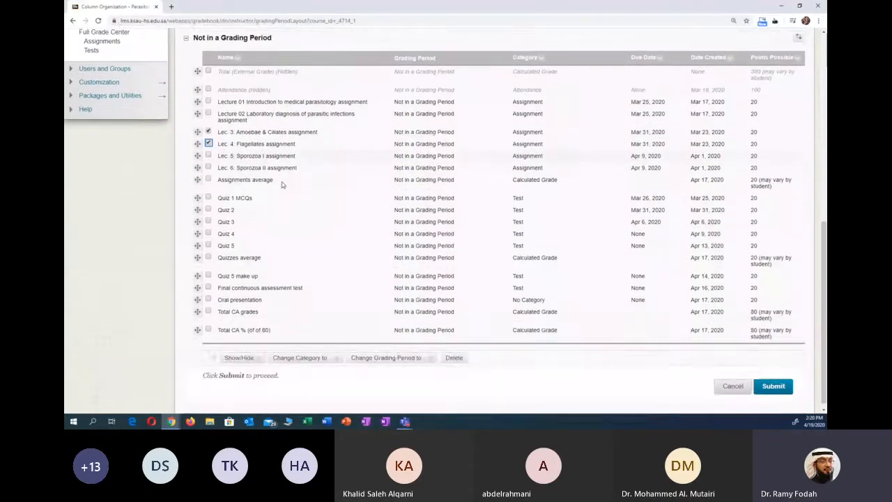
# - Check the show/hide control for the selected Lec. 3 and Lec. 4 assignment columns and return to the column list
pyautogui.scroll(3, 281, 183)
pyautogui.scroll(4, 290, 183)
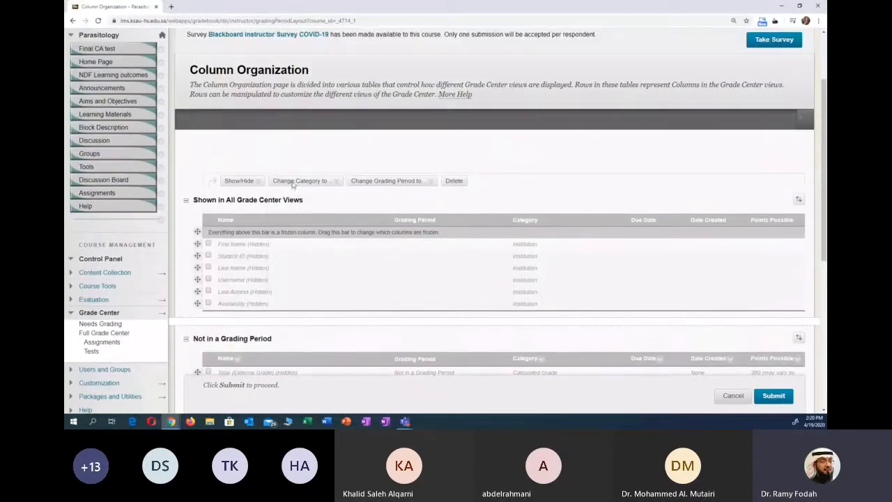
pyautogui.click(241, 180)
pyautogui.scroll(-7, 252, 216)
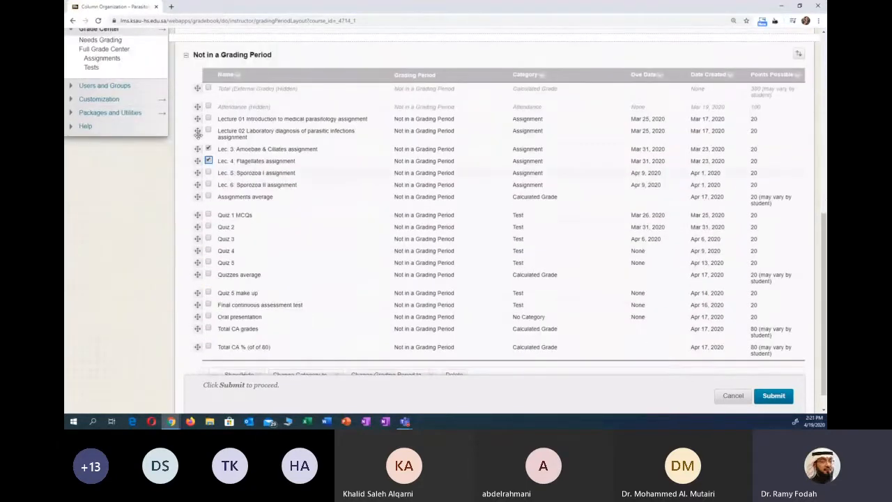
pyautogui.click(220, 165)
pyautogui.scroll(-1, 219, 284)
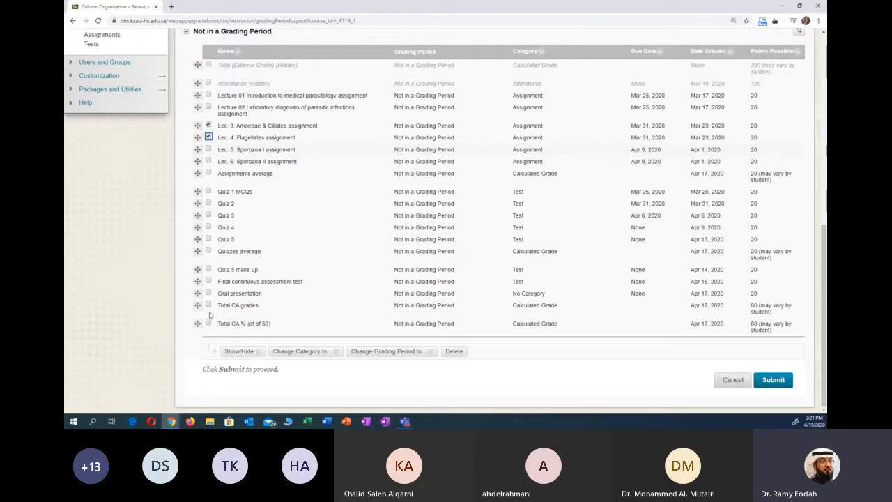
# - Look over the columns not in a grading period and the category-changing control for the selected assignment columns
pyautogui.scroll(2, 209, 315)
pyautogui.scroll(-2, 223, 307)
pyautogui.scroll(1, 216, 230)
pyautogui.scroll(1, 216, 230)
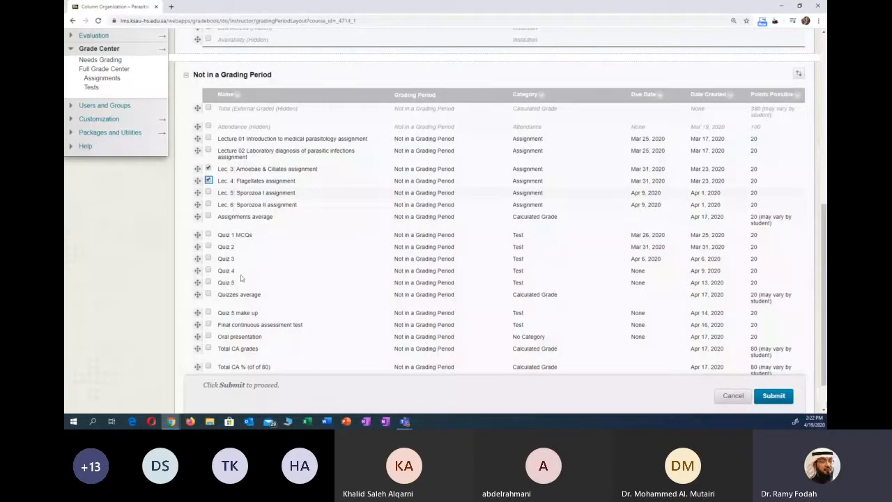
pyautogui.scroll(3, 334, 147)
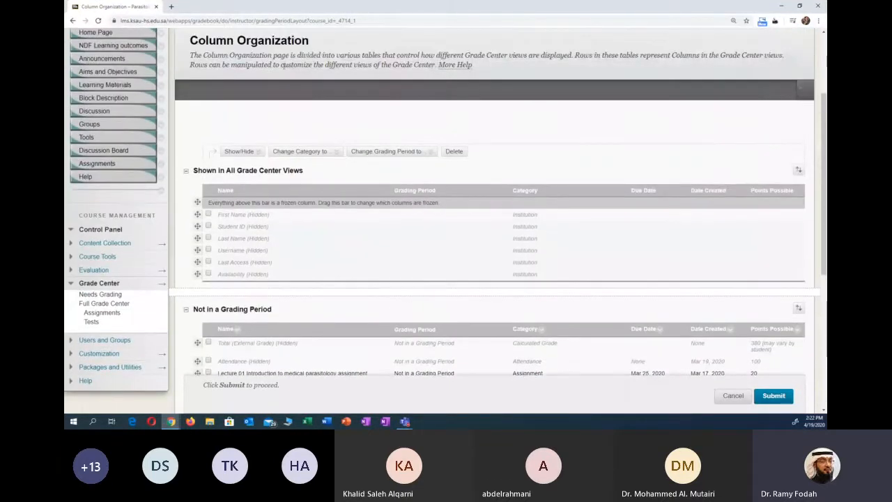
pyautogui.click(292, 149)
pyautogui.scroll(-3, 293, 209)
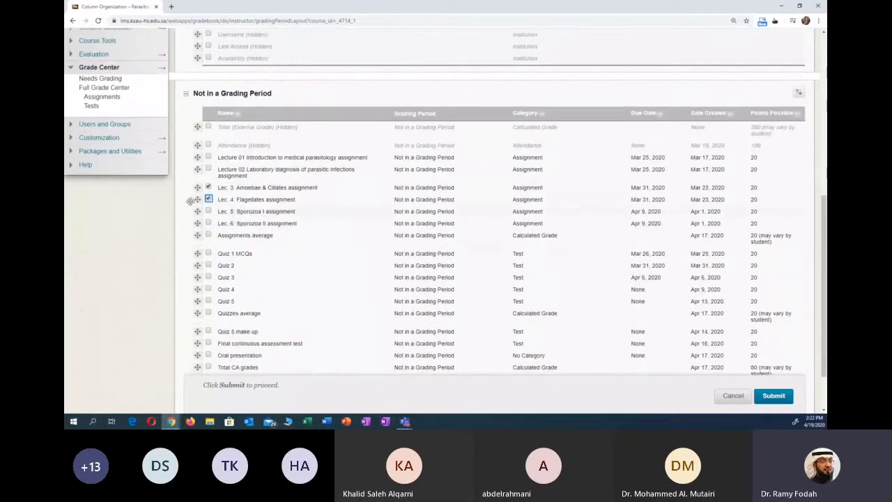
# - Review both column groups on the Column Organization page and leave it without submitting, going back to the Grade Center
pyautogui.scroll(3, 211, 310)
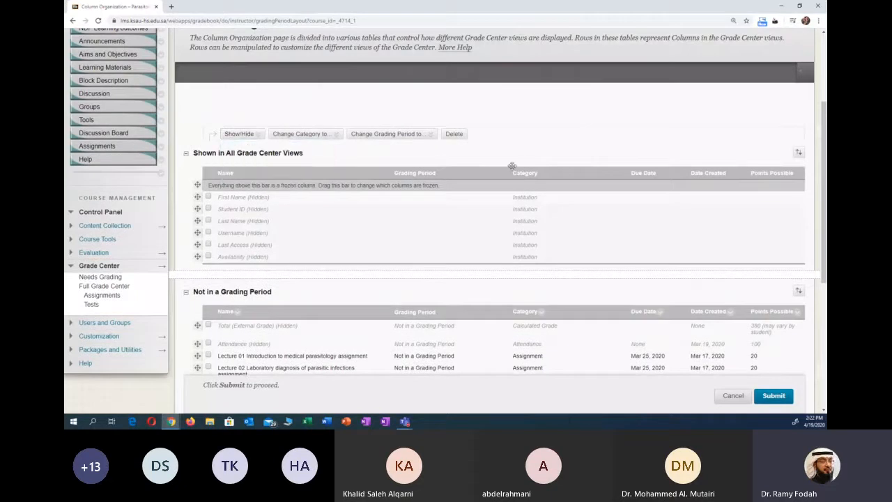
pyautogui.scroll(-1, 641, 222)
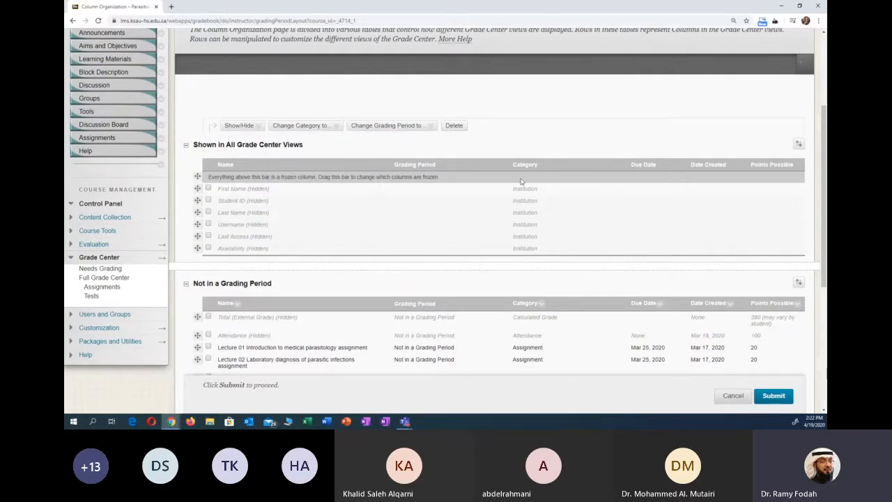
pyautogui.scroll(-4, 521, 179)
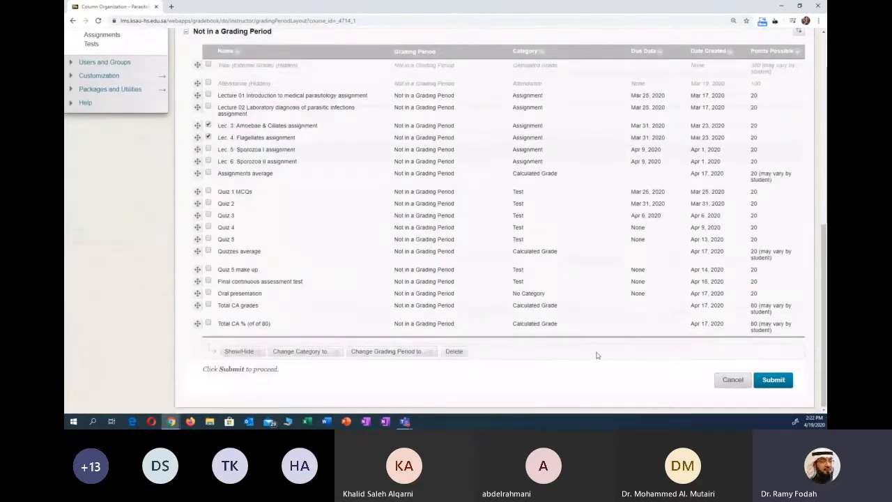
pyautogui.scroll(5, 607, 355)
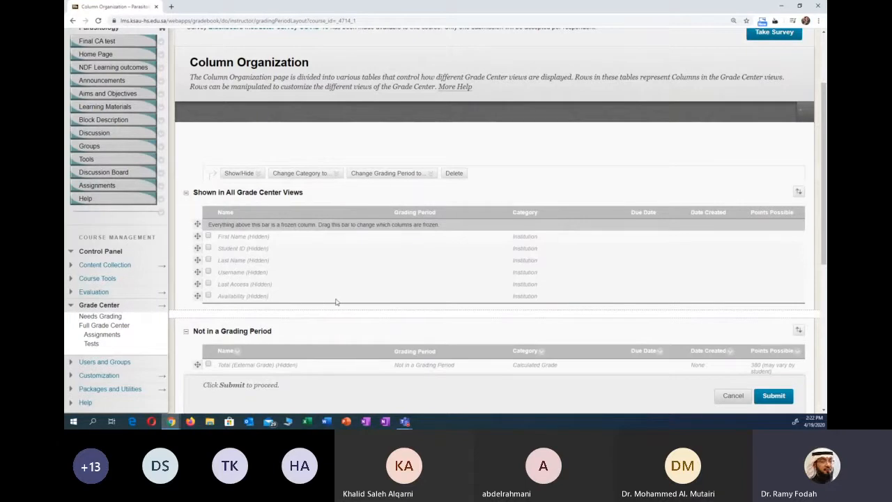
pyautogui.scroll(-1, 335, 302)
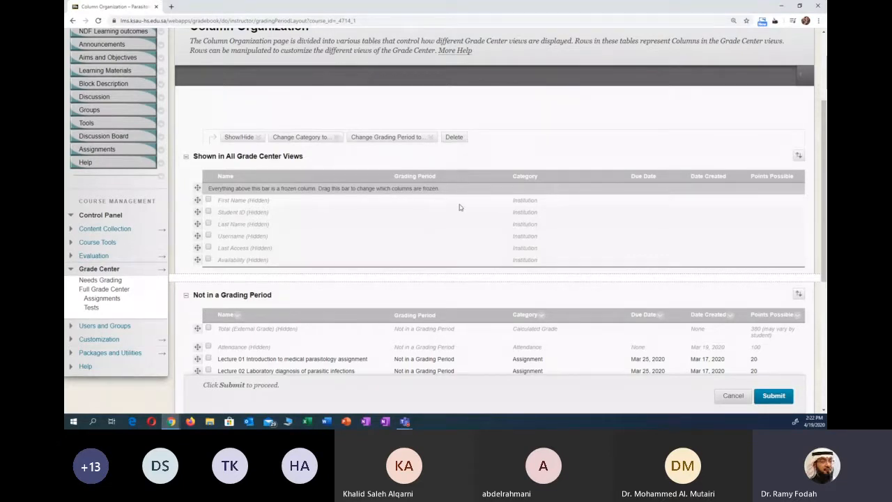
pyautogui.scroll(-3, 459, 207)
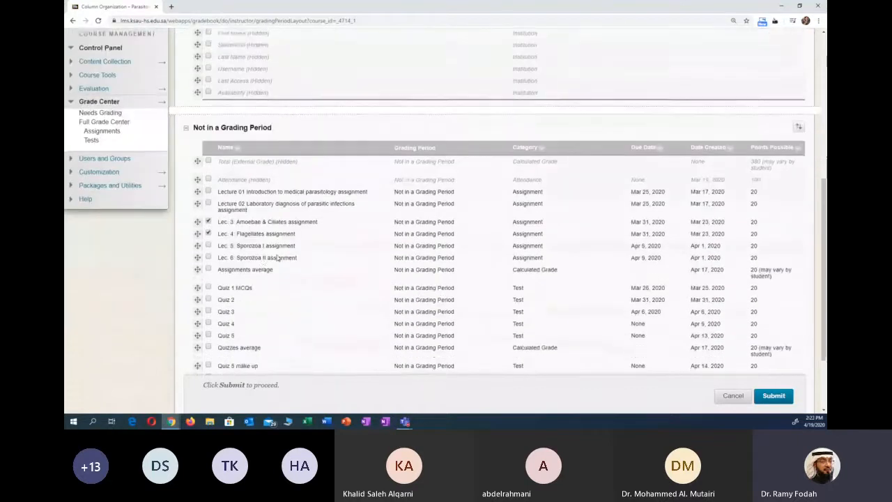
pyautogui.scroll(4, 266, 289)
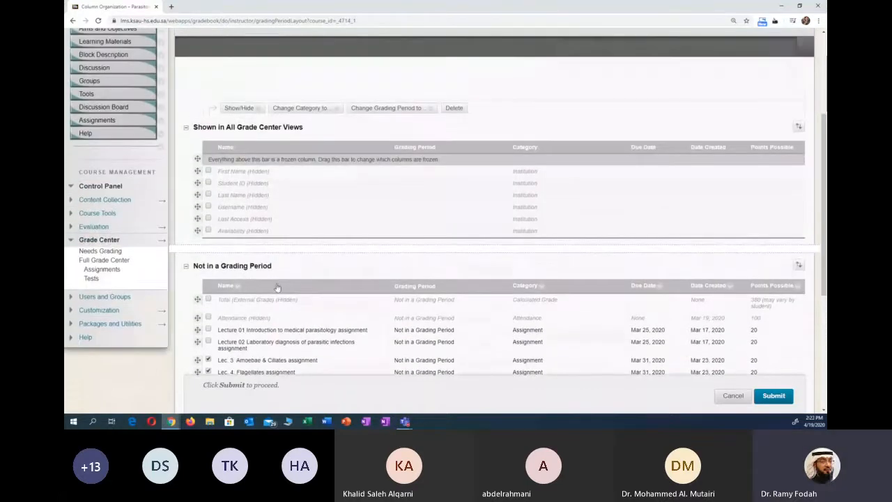
pyautogui.scroll(-1, 286, 293)
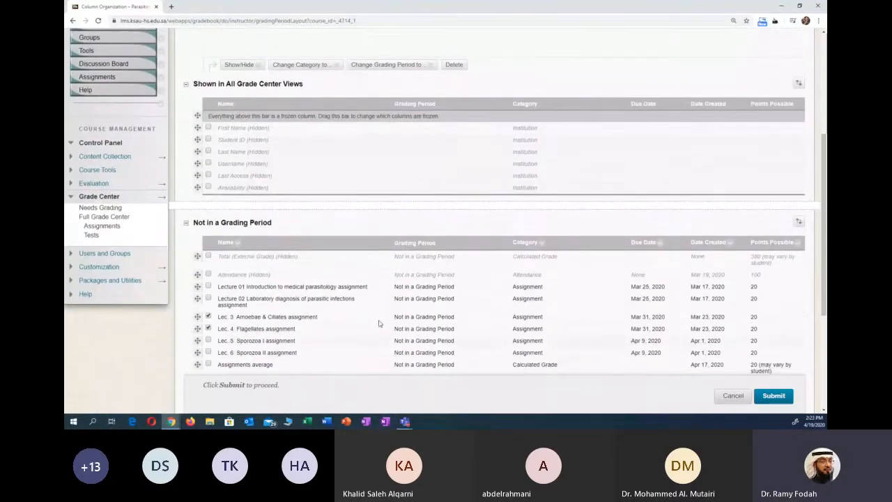
pyautogui.scroll(-3, 609, 335)
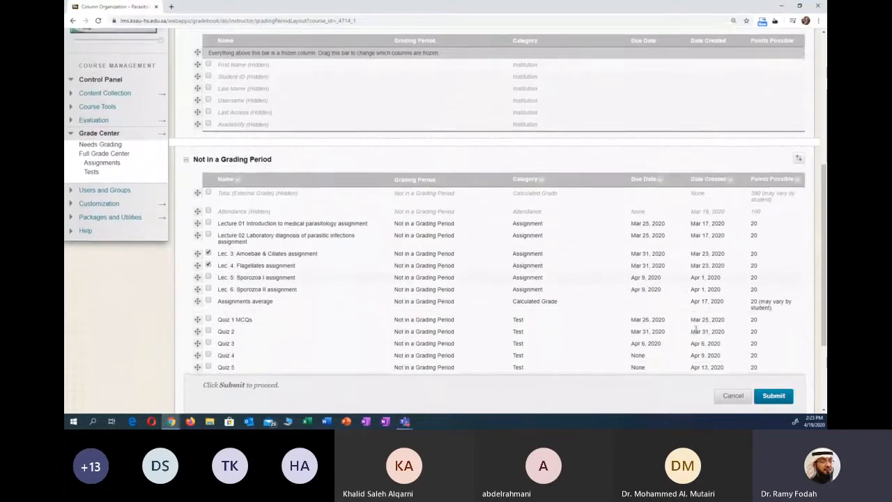
pyautogui.scroll(-1, 711, 333)
pyautogui.click(735, 379)
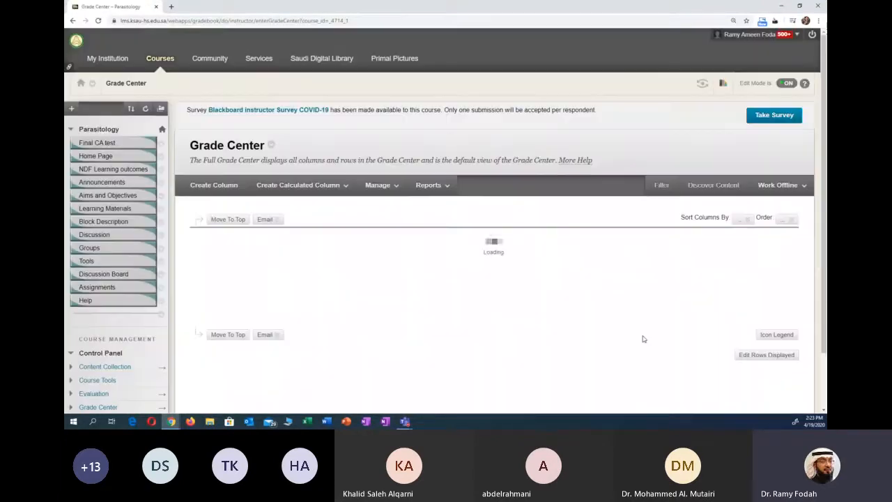
# - Set the minimum number of rows displayed in the Assignments grade view to 24
pyautogui.scroll(-2, 557, 321)
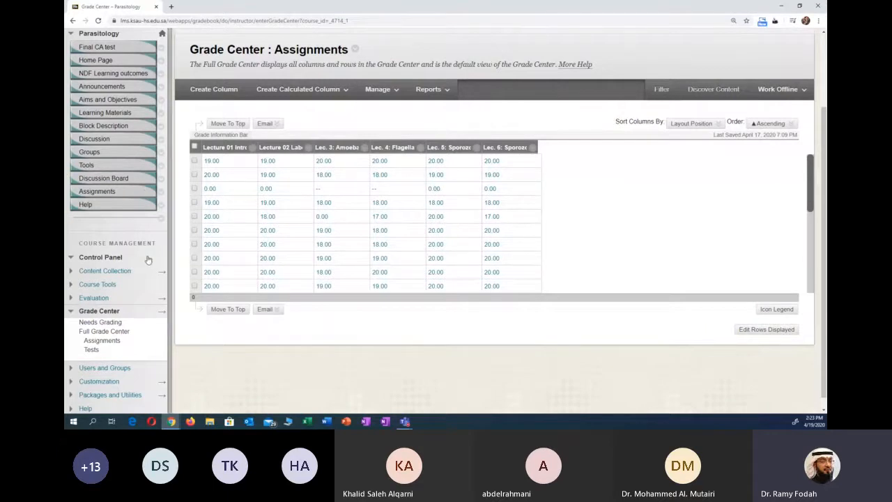
pyautogui.scroll(-1, 174, 278)
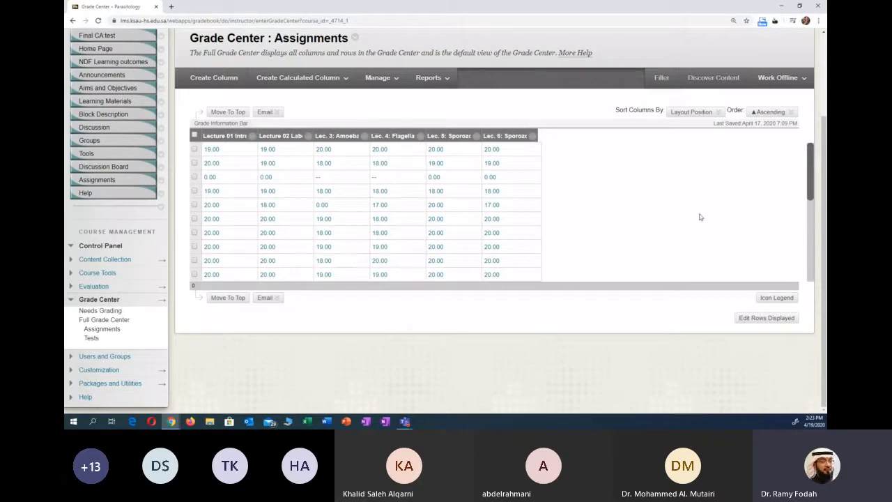
pyautogui.moveTo(812, 177); pyautogui.dragTo(799, 155)
pyautogui.click(779, 318)
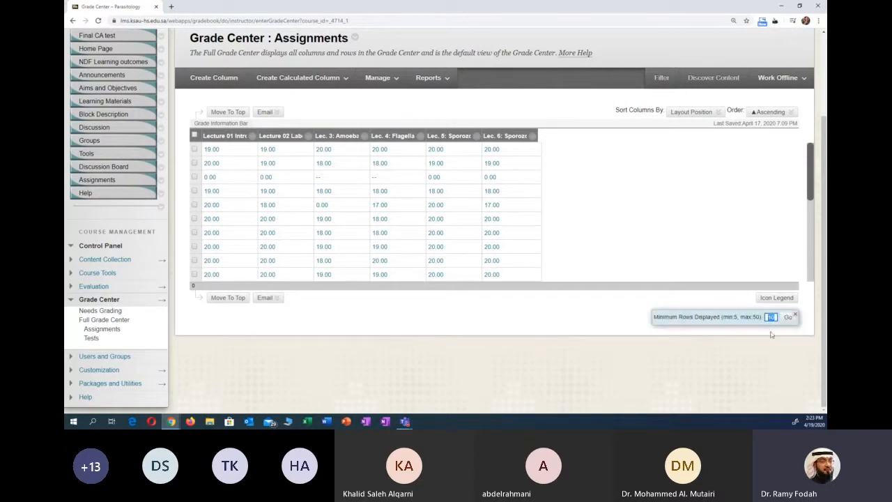
pyautogui.write('24')
pyautogui.click(789, 319)
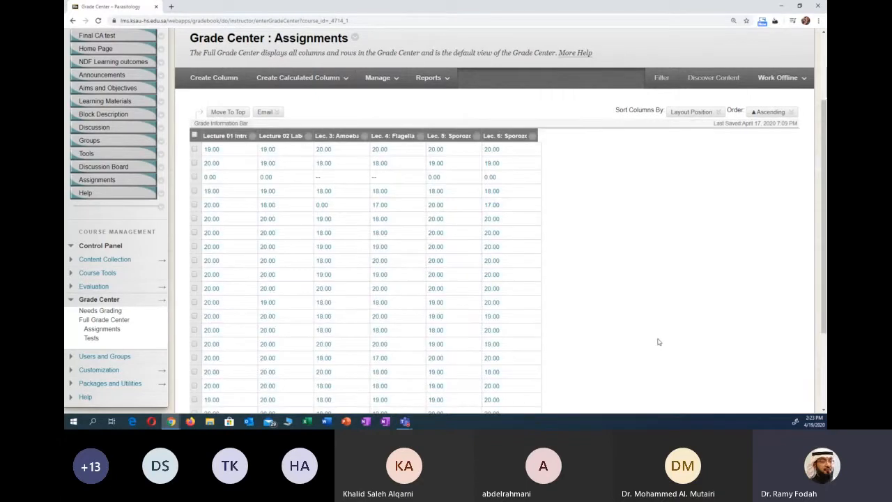
# - Enter a grade of 0 in the empty Lec. 3: Amoebae cell of the third student row
pyautogui.scroll(-2, 641, 335)
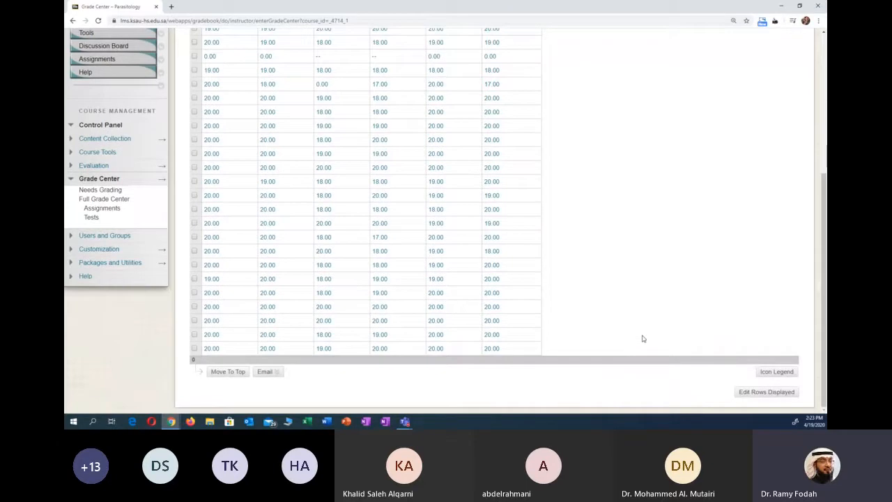
pyautogui.scroll(1, 677, 357)
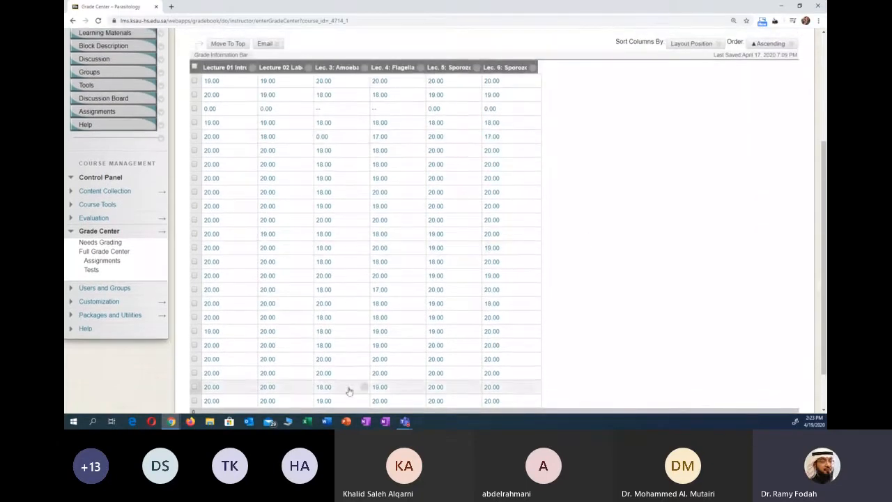
pyautogui.scroll(-1, 453, 333)
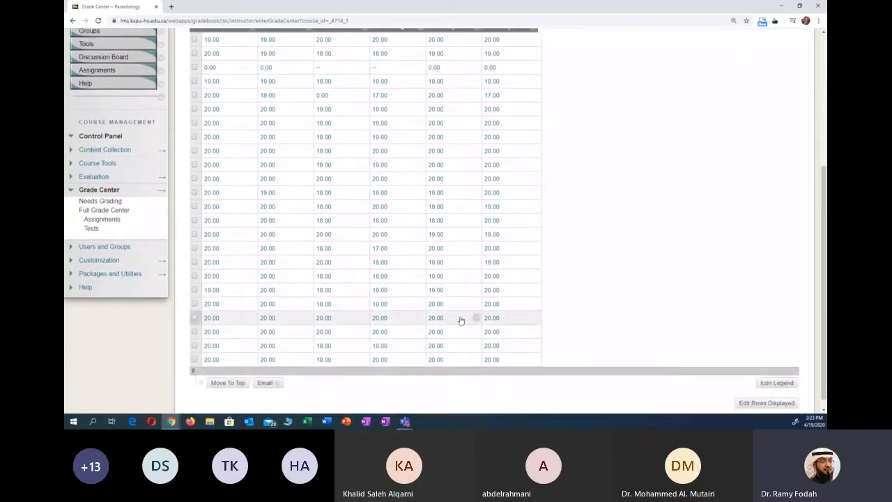
pyautogui.scroll(1, 402, 333)
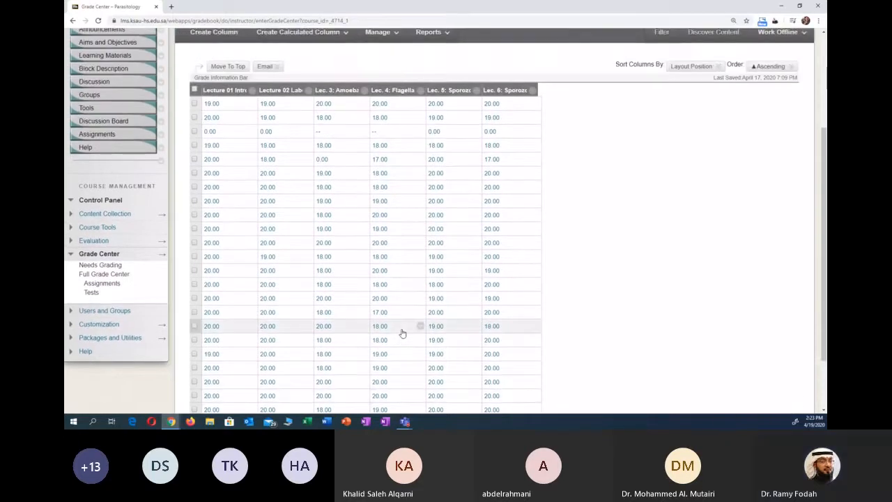
pyautogui.scroll(-1, 404, 334)
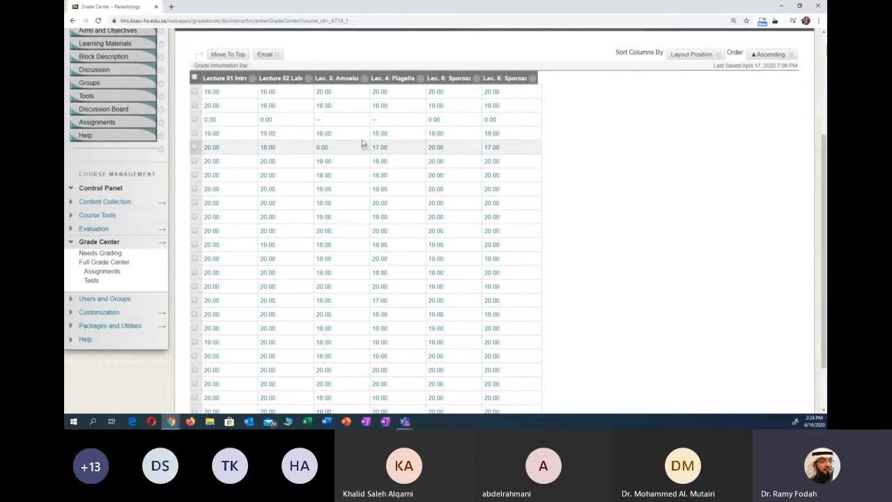
pyautogui.click(340, 121)
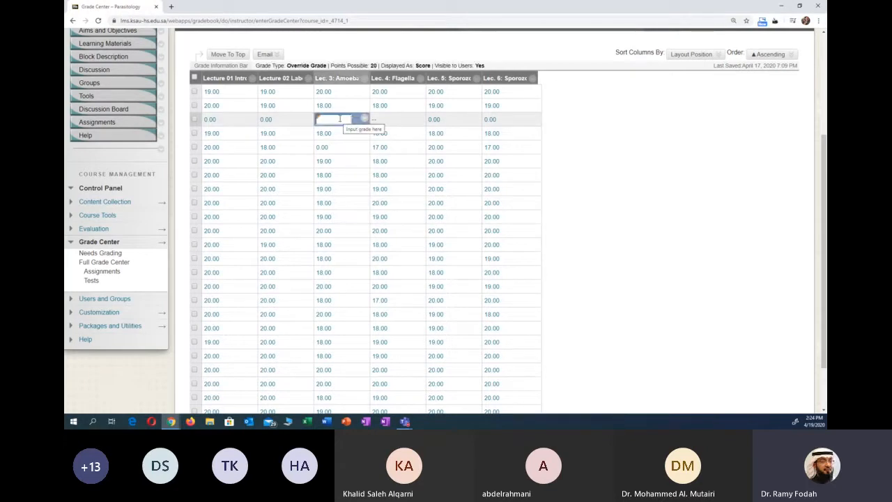
pyautogui.write('0')
pyautogui.press('Return')
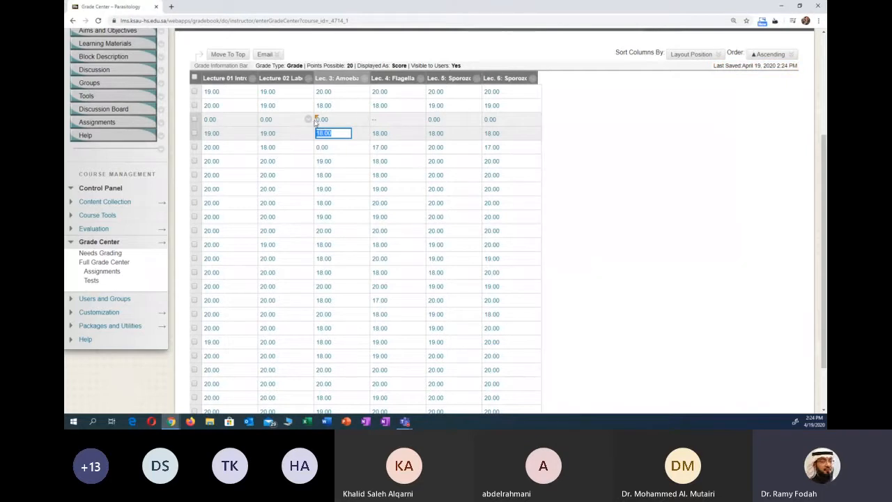
# - Open several grades in the Lec. 3: Amoebae column for editing and leave the cells without entering values
pyautogui.scroll(1, 318, 122)
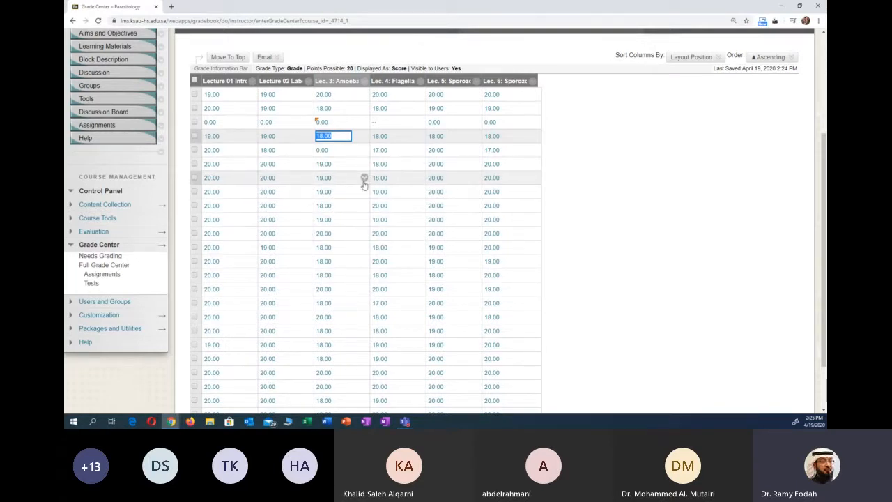
pyautogui.click(341, 180)
pyautogui.click(330, 193)
pyautogui.click(334, 219)
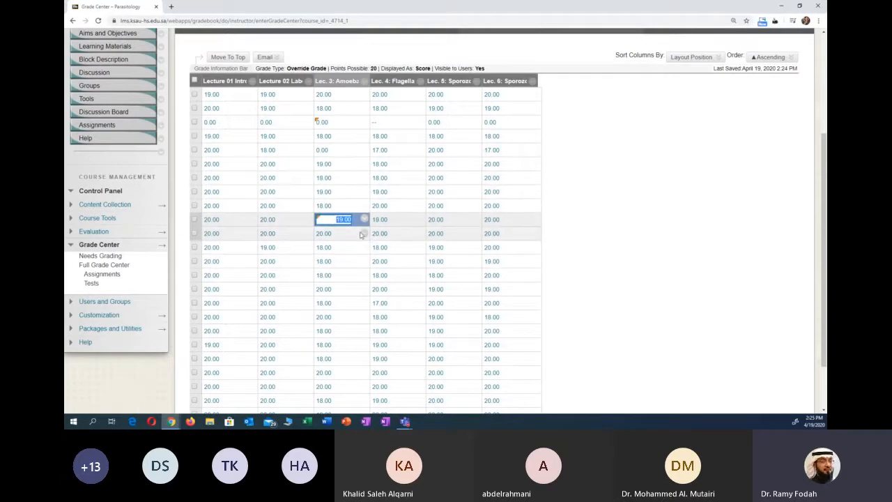
pyautogui.click(617, 220)
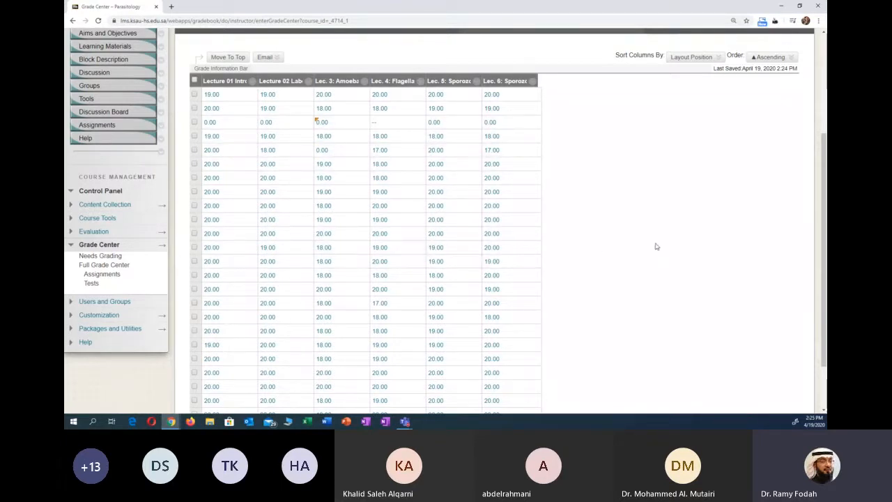
# - Start sending a reminder for the Lec. 4: Flagellates assignment column and cancel it at the confirmation
pyautogui.scroll(3, 610, 226)
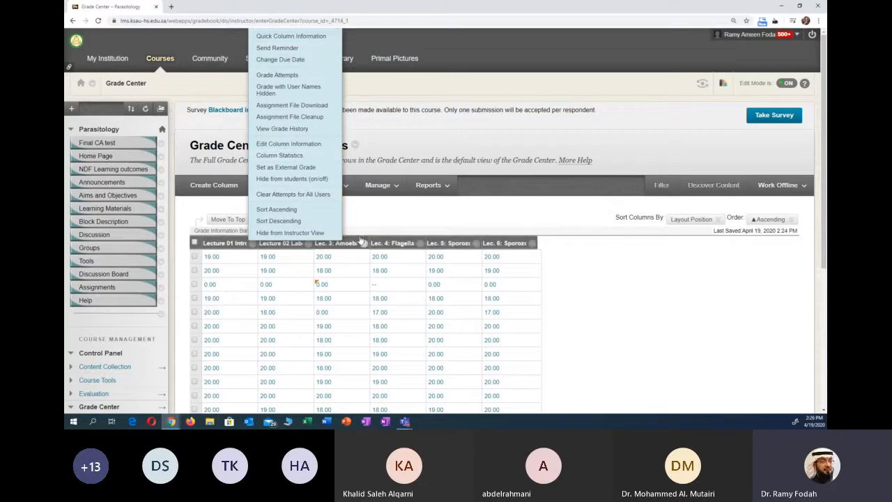
pyautogui.scroll(-1, 381, 300)
pyautogui.scroll(-1, 390, 279)
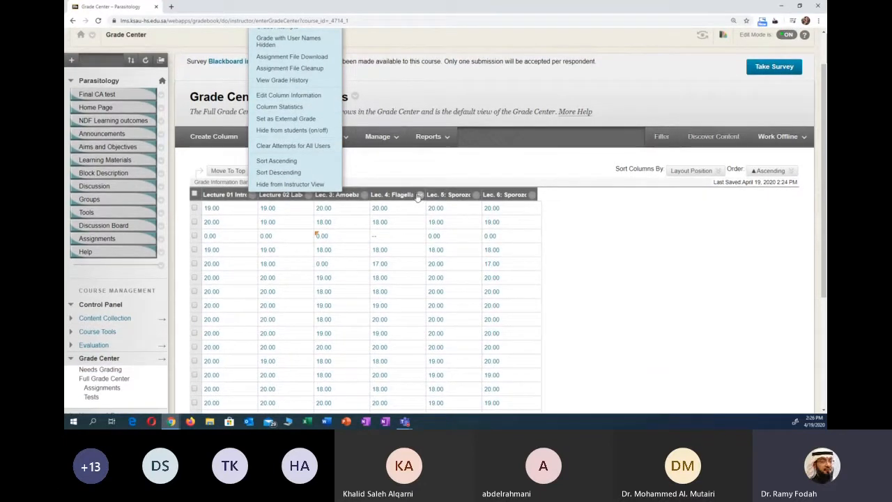
pyautogui.click(419, 196)
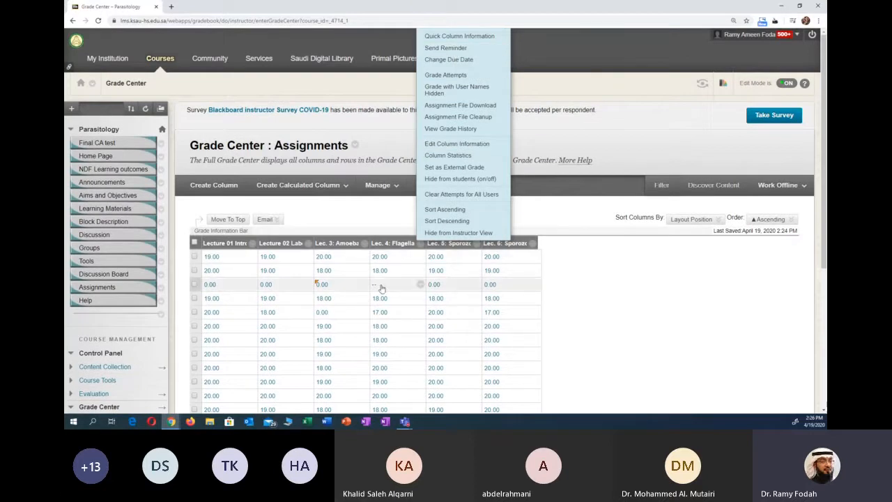
pyautogui.click(445, 48)
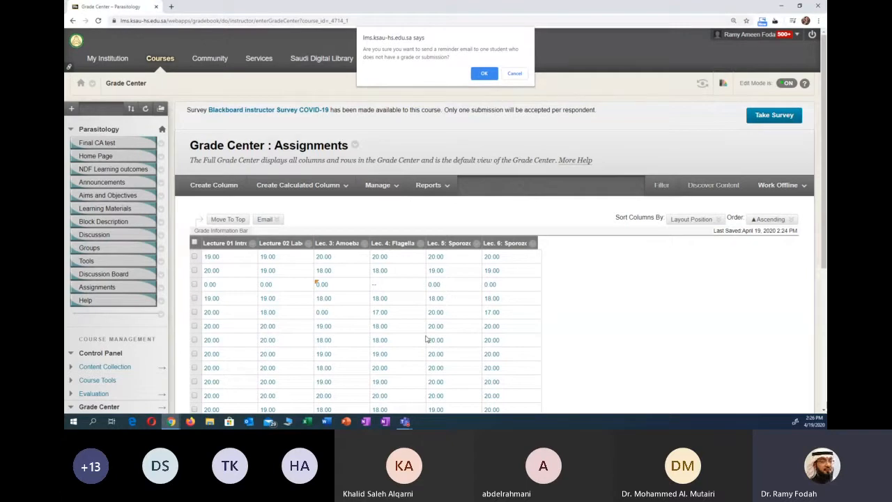
pyautogui.click(516, 74)
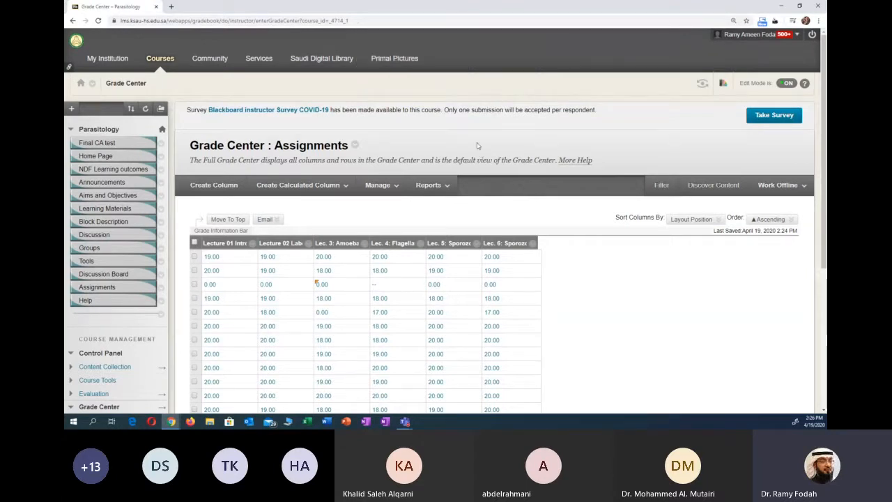
# - View the available options for the Lec. 3: Amoebae assignment column without applying any
pyautogui.click(365, 241)
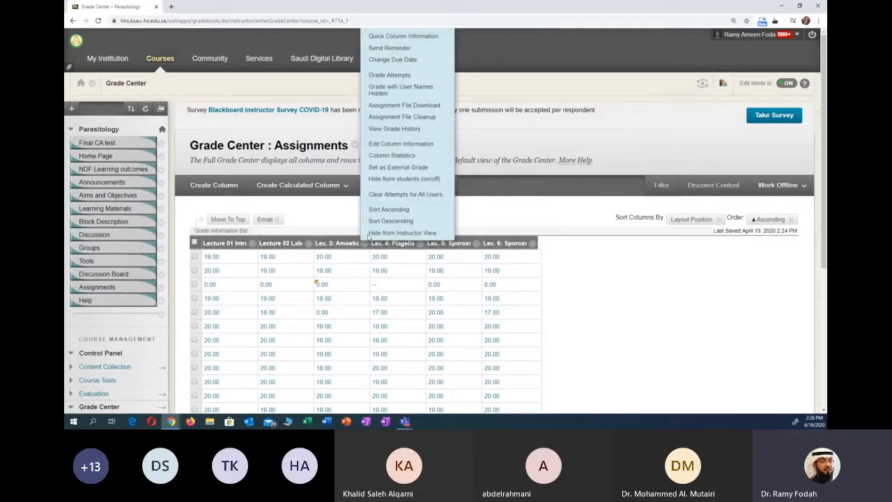
pyautogui.click(633, 329)
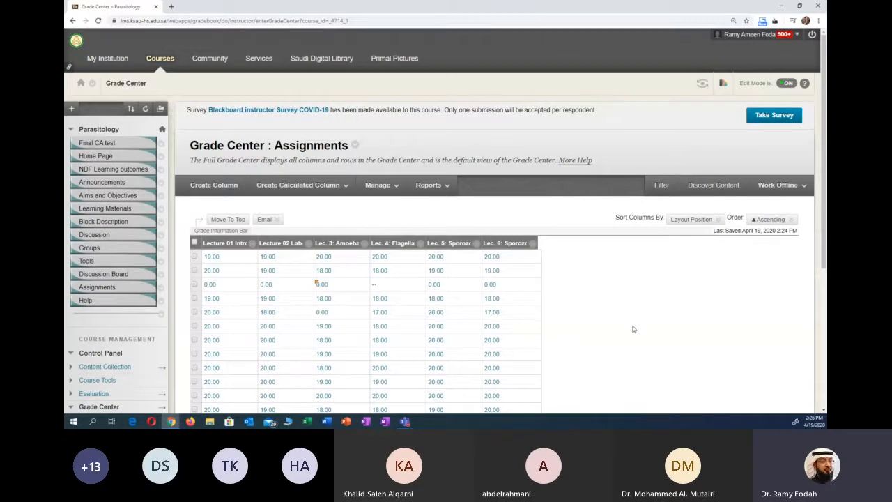
# - Open the Tests grade view and look through the quiz and final continuous assessment grades of all students
pyautogui.scroll(-5, 633, 329)
pyautogui.click(91, 225)
pyautogui.scroll(-1, 315, 293)
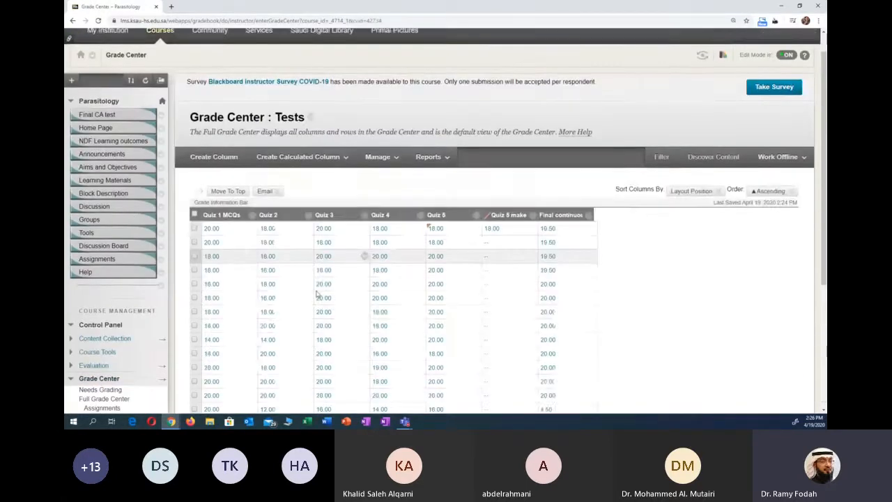
pyautogui.scroll(-2, 320, 295)
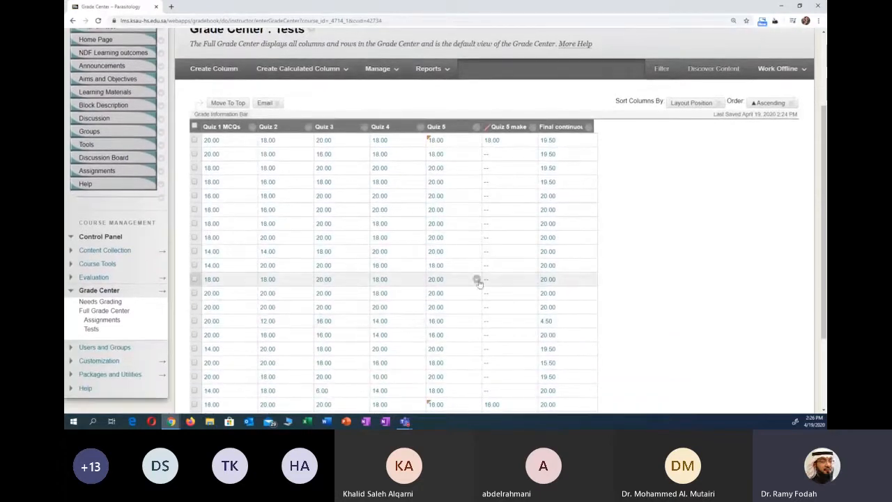
pyautogui.scroll(-1, 473, 268)
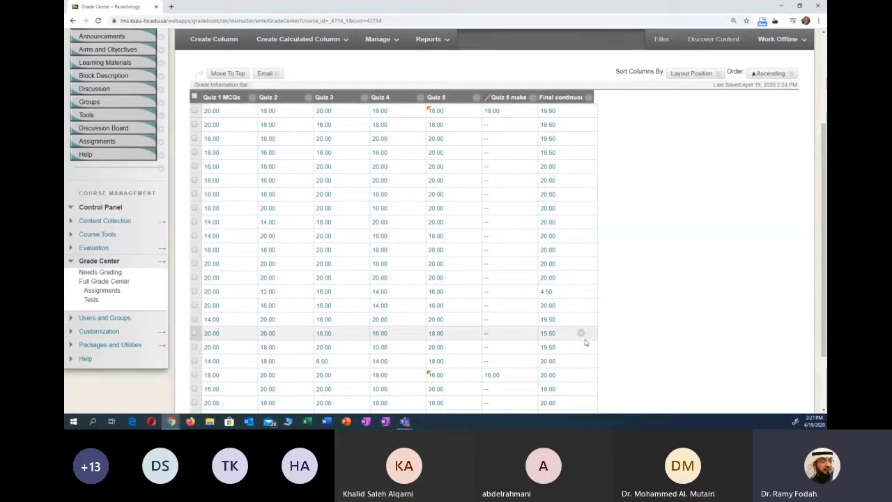
pyautogui.scroll(-3, 577, 265)
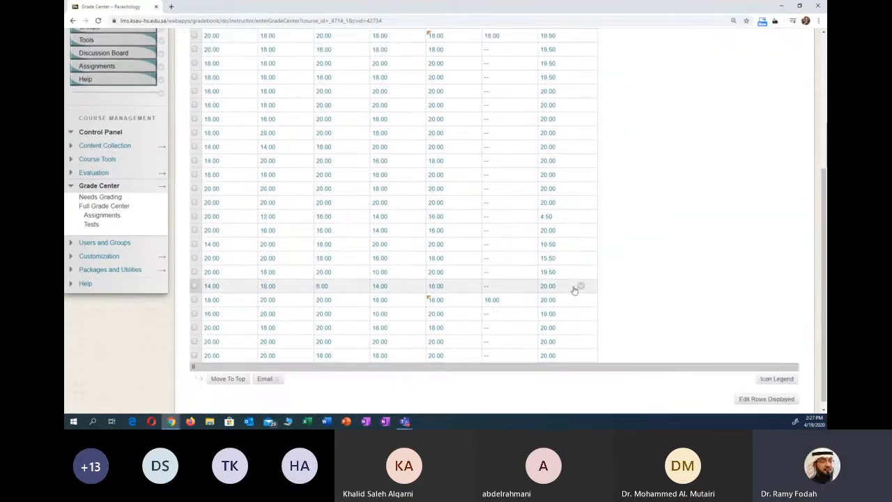
pyautogui.scroll(1, 578, 288)
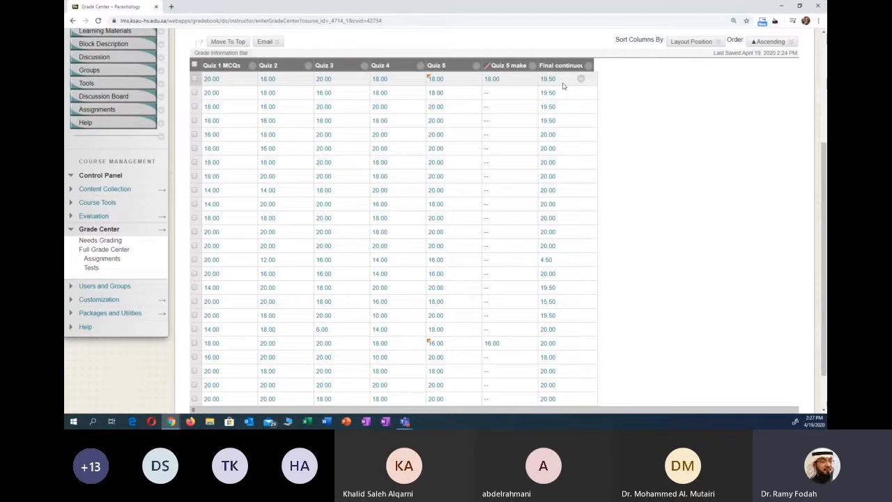
pyautogui.scroll(1, 550, 160)
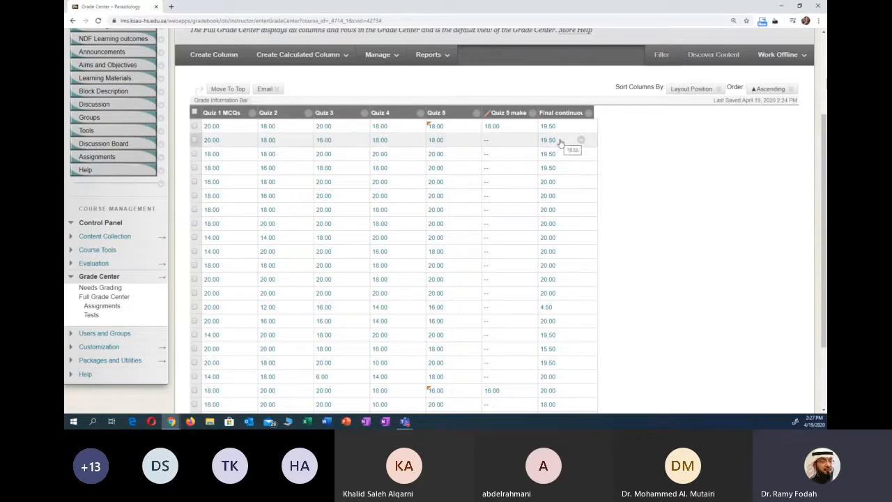
# - View the available options for the final continuous assessment column in the Tests grade view
pyautogui.click(588, 113)
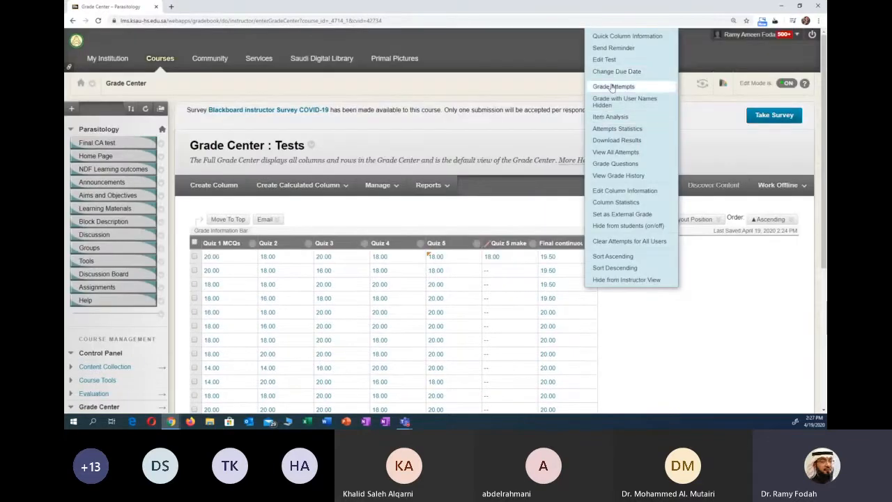
pyautogui.click(669, 348)
pyautogui.scroll(-2, 669, 343)
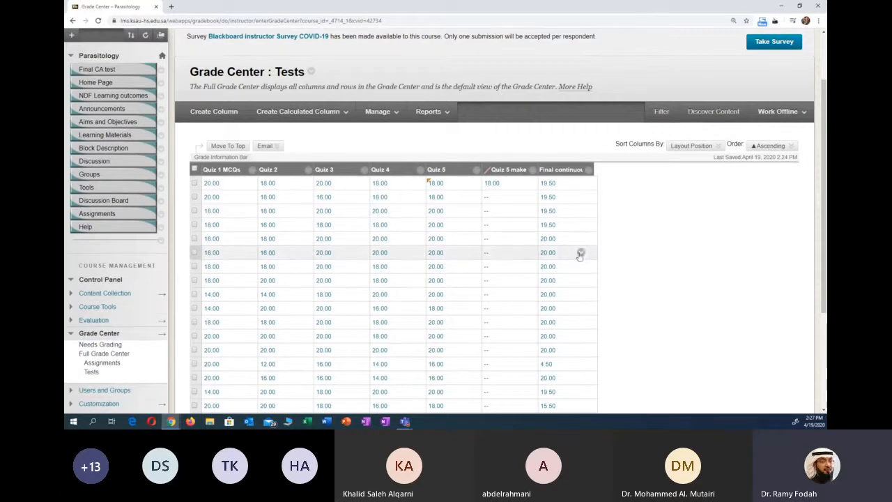
pyautogui.scroll(-1, 620, 266)
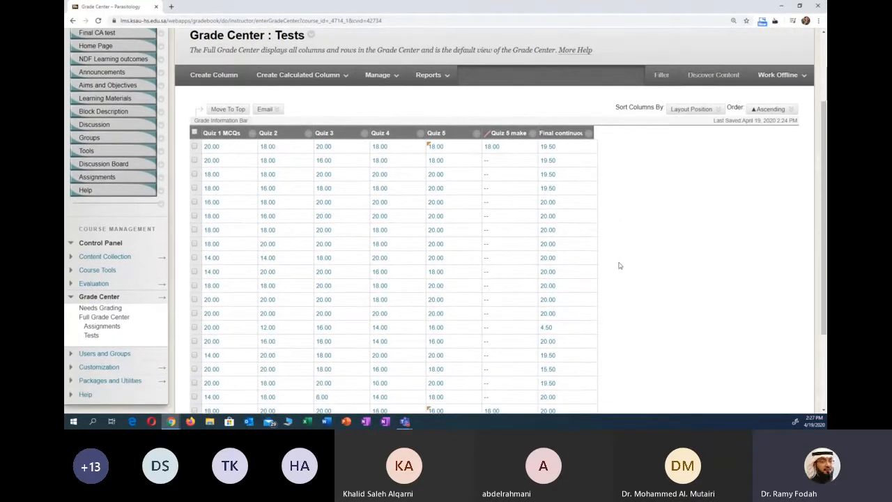
pyautogui.scroll(-1, 346, 223)
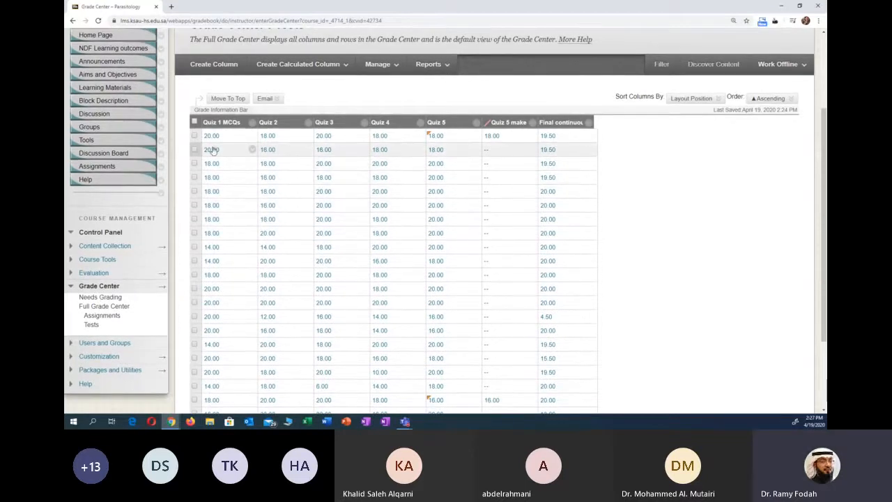
# - Select the first student row and then all rows to show the email choices, and clear the selection
pyautogui.click(195, 135)
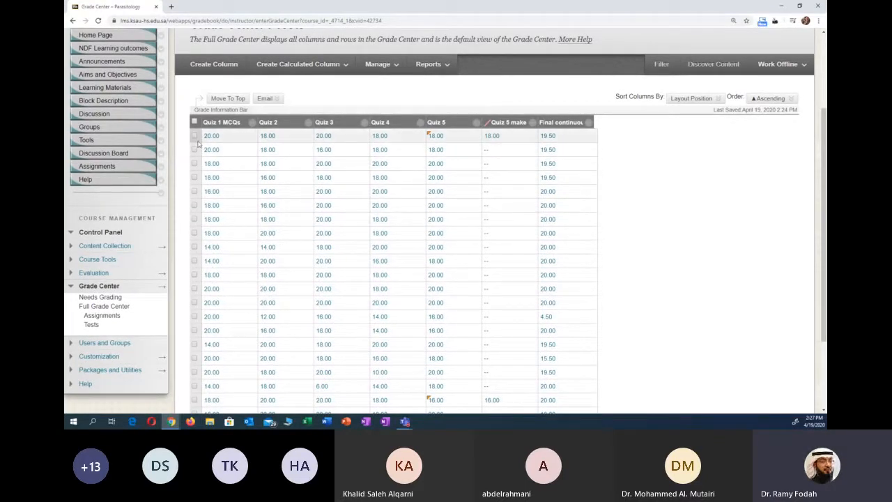
pyautogui.click(266, 98)
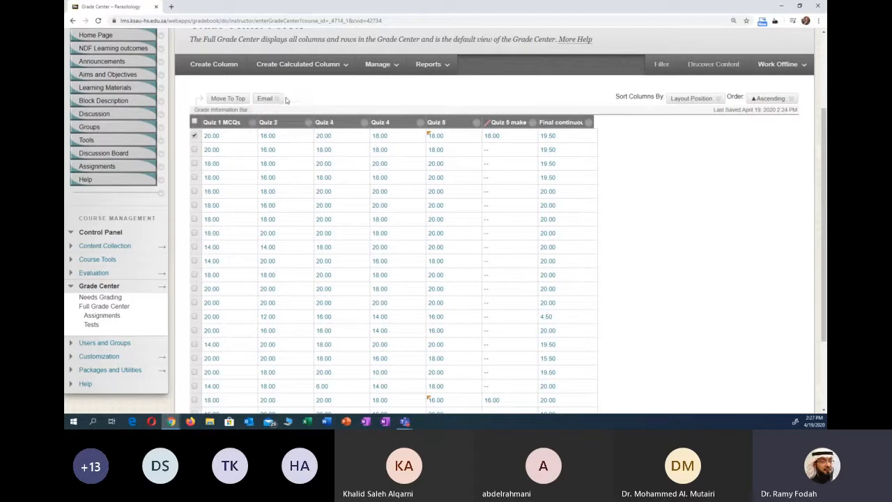
pyautogui.click(195, 219)
pyautogui.click(194, 122)
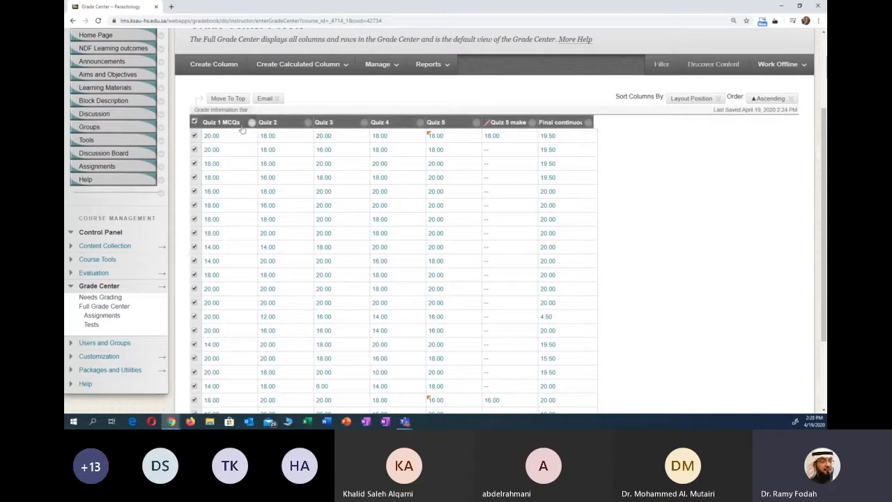
pyautogui.click(265, 98)
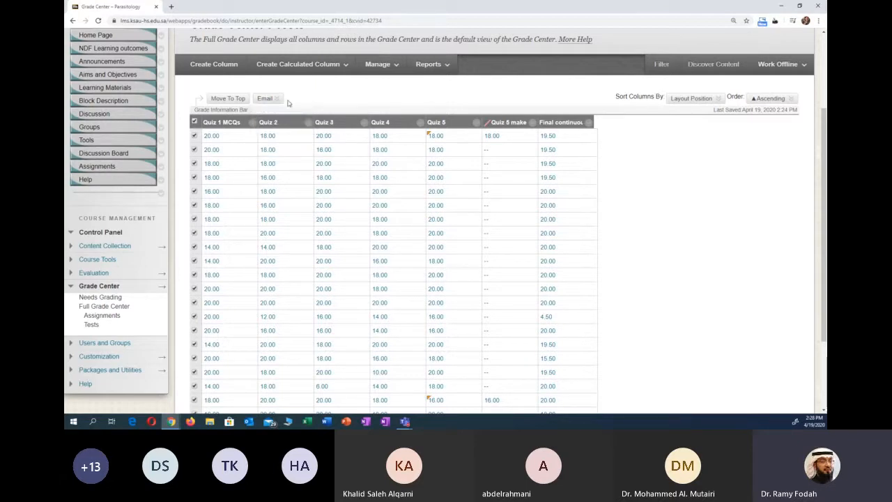
pyautogui.click(194, 122)
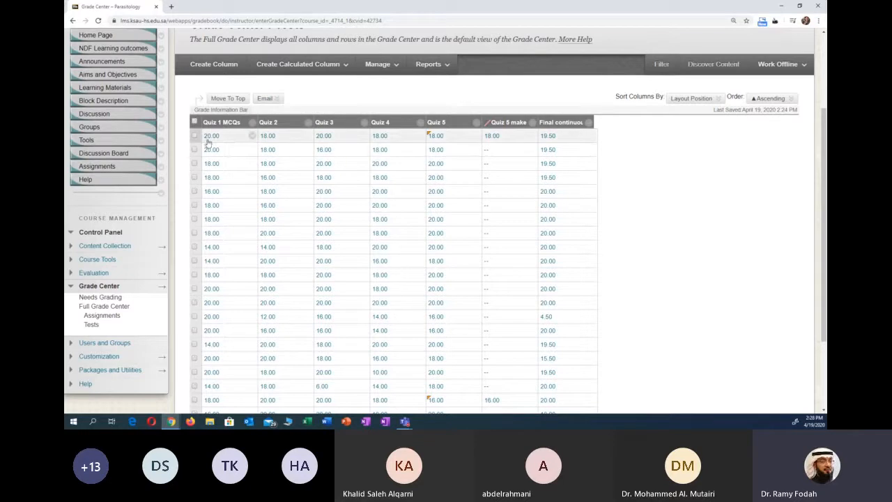
# - Review the final continuous assessment column's options once more and close them without choosing any
pyautogui.click(588, 123)
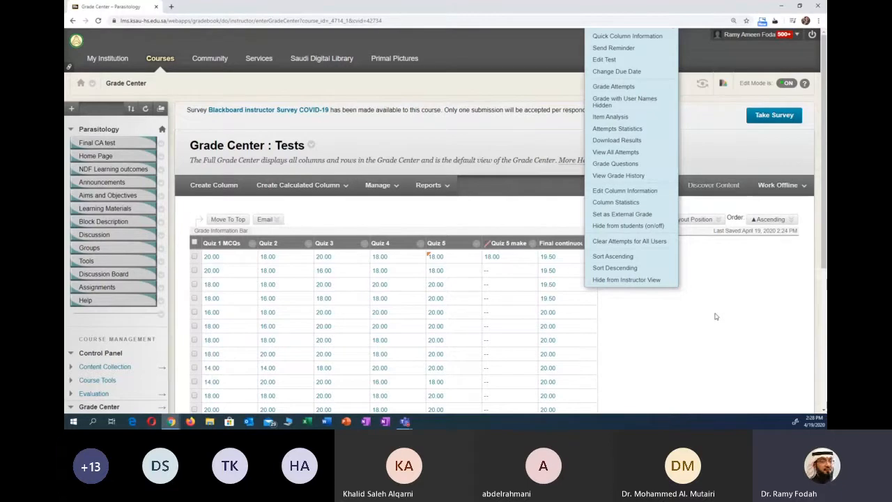
pyautogui.click(659, 317)
pyautogui.scroll(-1, 619, 314)
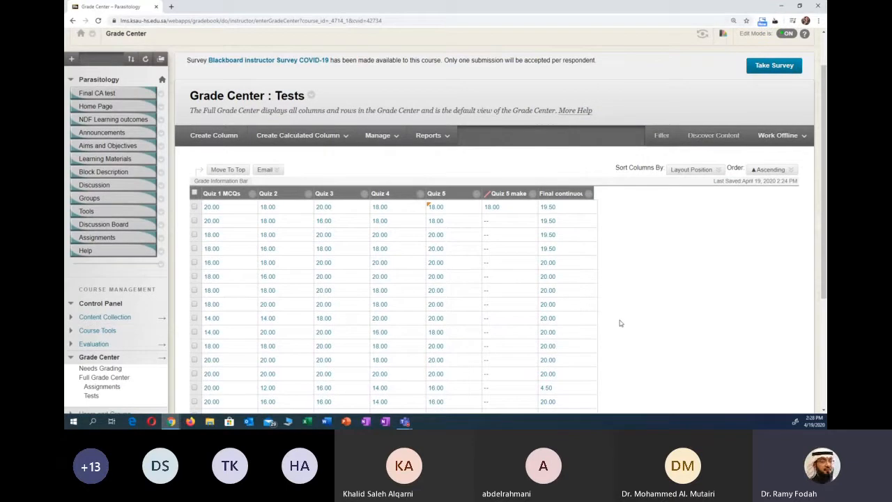
pyautogui.scroll(-1, 626, 307)
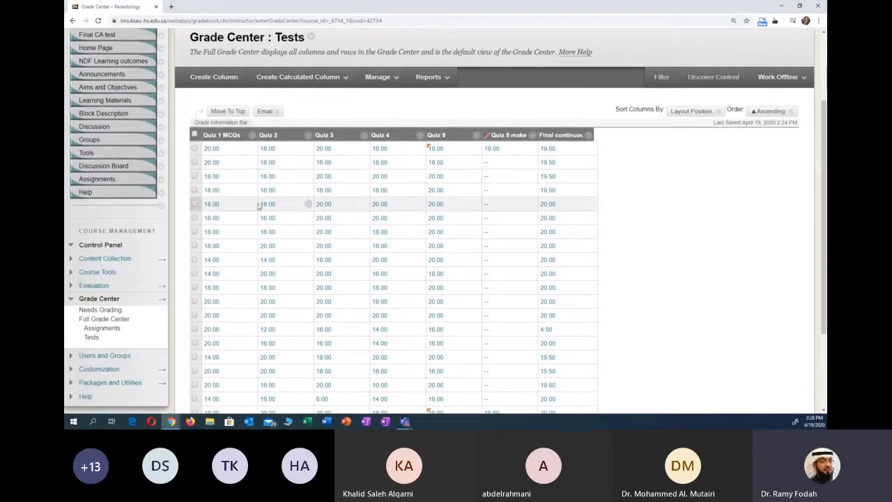
# - Start an email to the student in the first row with the list of recipients included, and cancel it
pyautogui.click(195, 149)
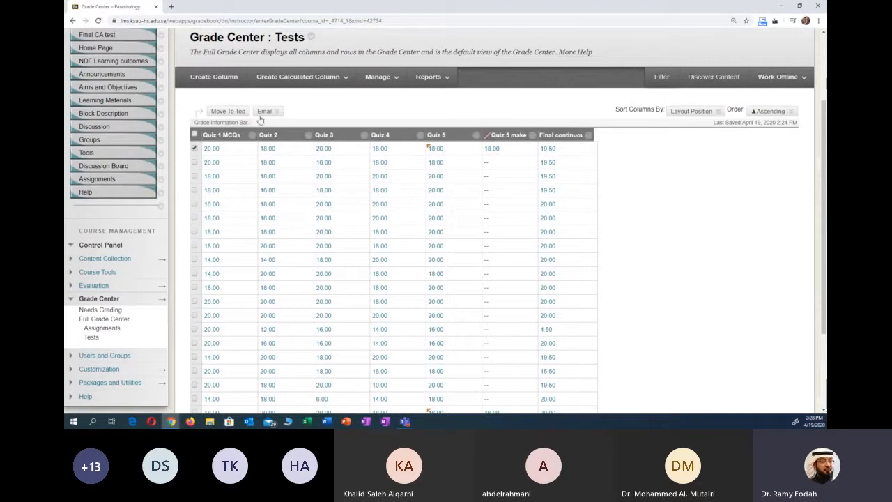
pyautogui.click(264, 111)
pyautogui.click(280, 146)
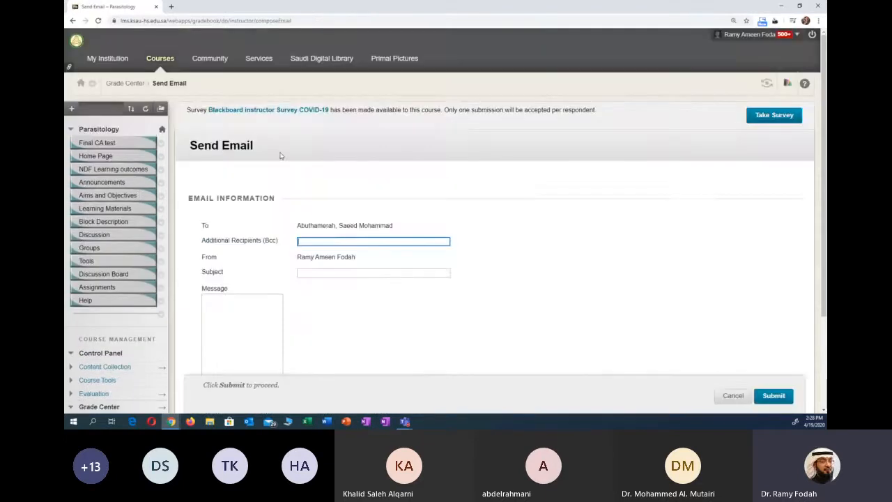
pyautogui.scroll(-3, 282, 157)
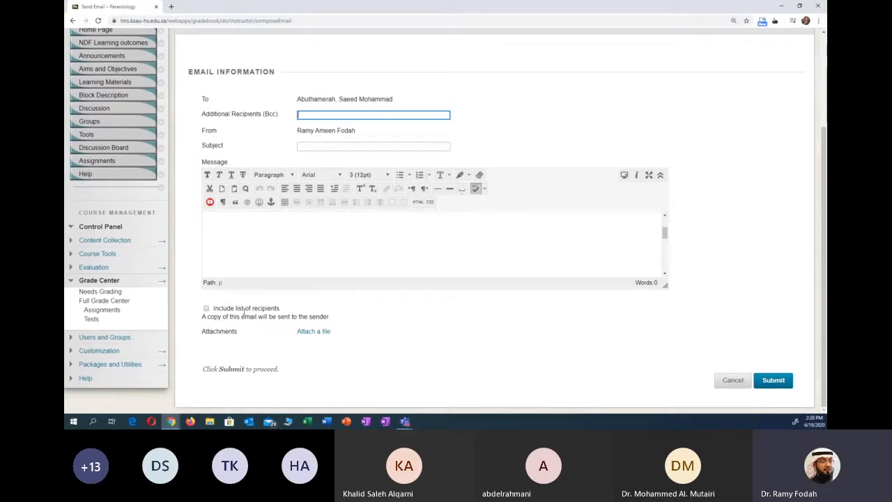
pyautogui.click(205, 309)
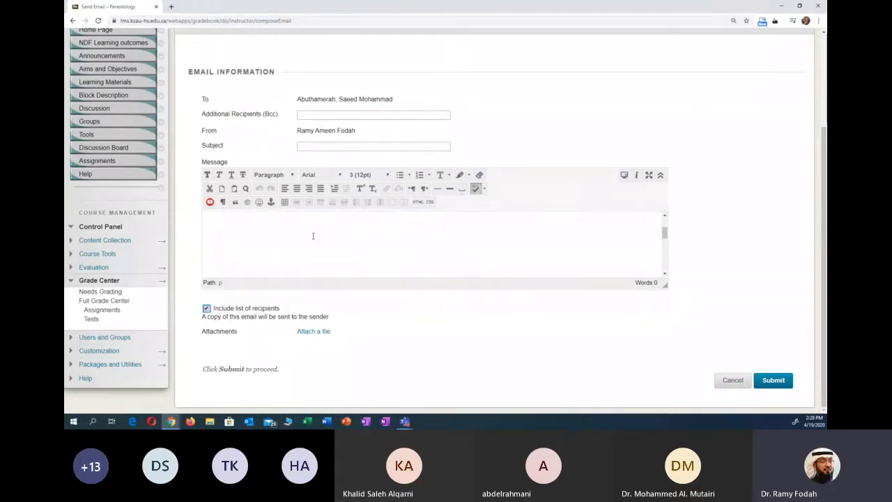
pyautogui.scroll(2, 314, 241)
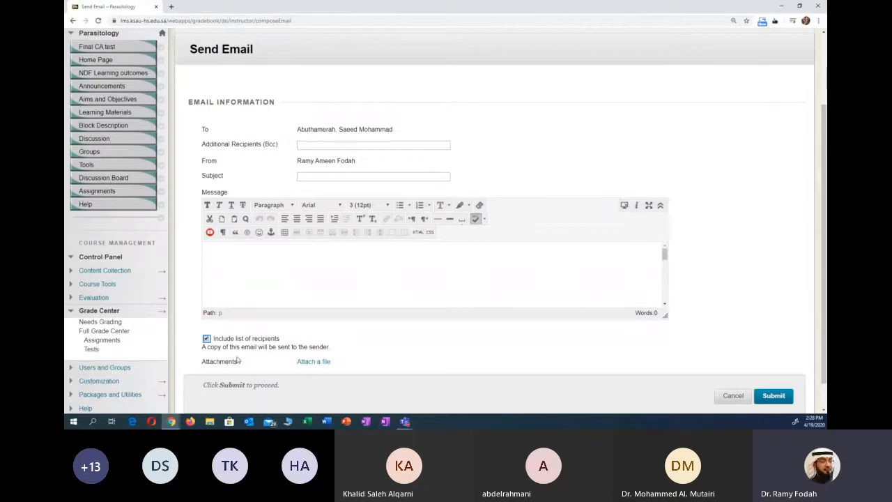
pyautogui.scroll(-2, 236, 357)
pyautogui.click(740, 381)
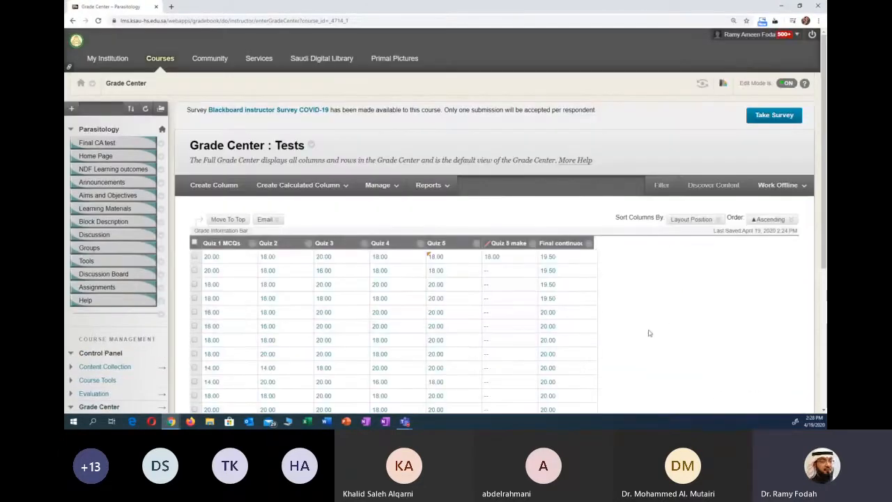
# - Look through the grades in the Tests view and display the options for the Quiz 5 make-up column
pyautogui.scroll(-1, 654, 332)
pyautogui.scroll(-5, 654, 332)
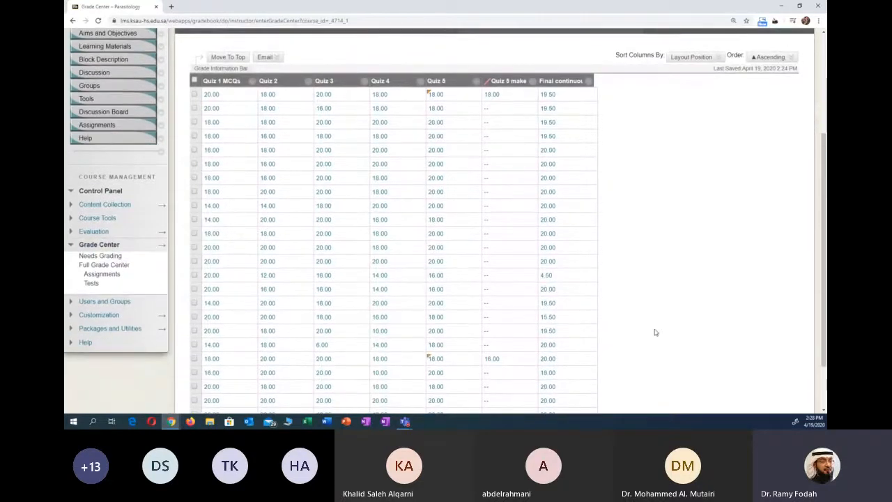
pyautogui.scroll(-2, 654, 332)
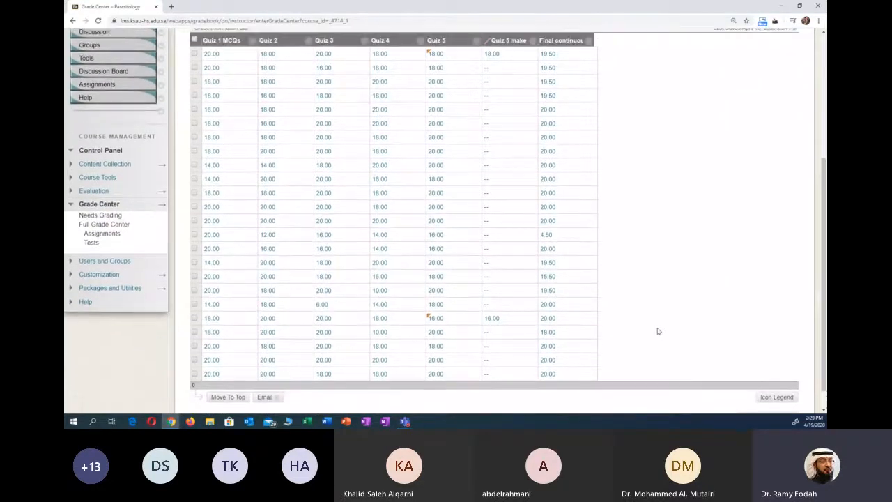
pyautogui.scroll(1, 657, 331)
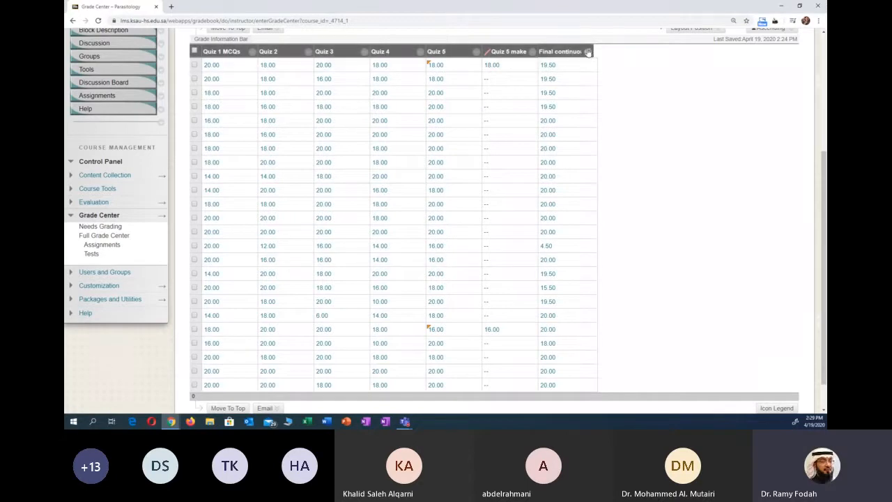
pyautogui.click(533, 53)
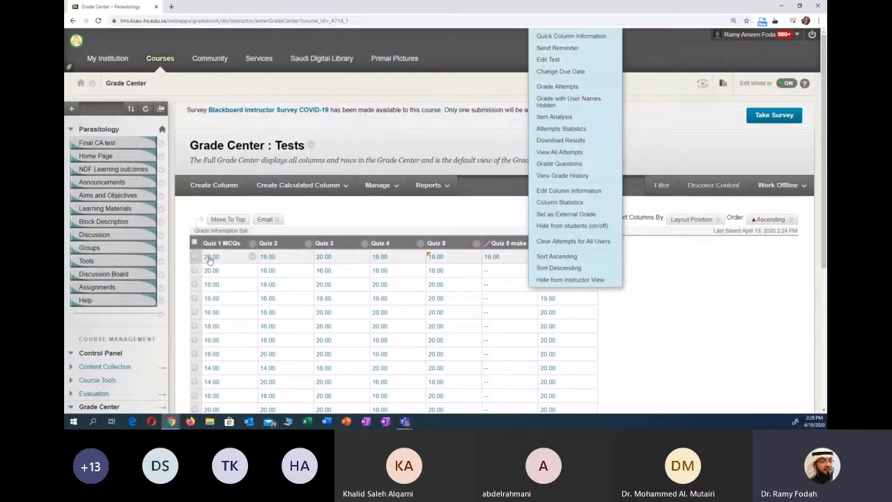
# - Select all student rows, show the option to email the selected users, and clear the selection
pyautogui.click(194, 242)
pyautogui.click(265, 219)
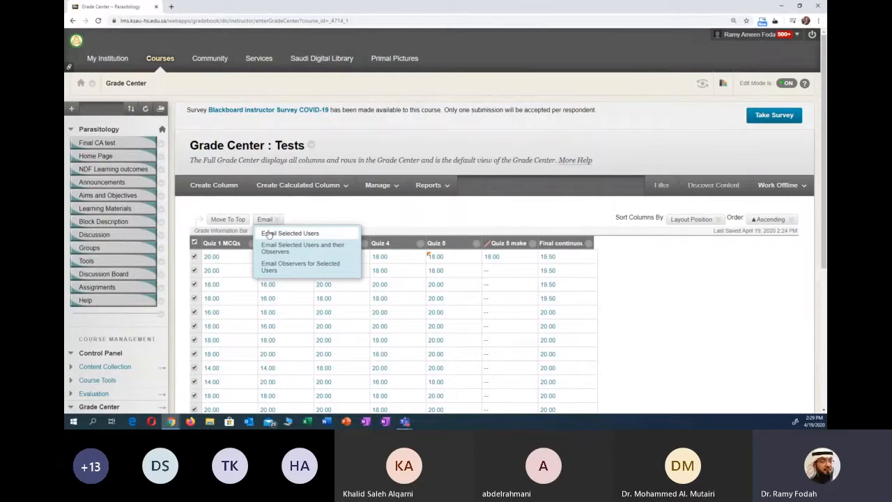
pyautogui.click(268, 233)
pyautogui.click(265, 219)
pyautogui.click(194, 242)
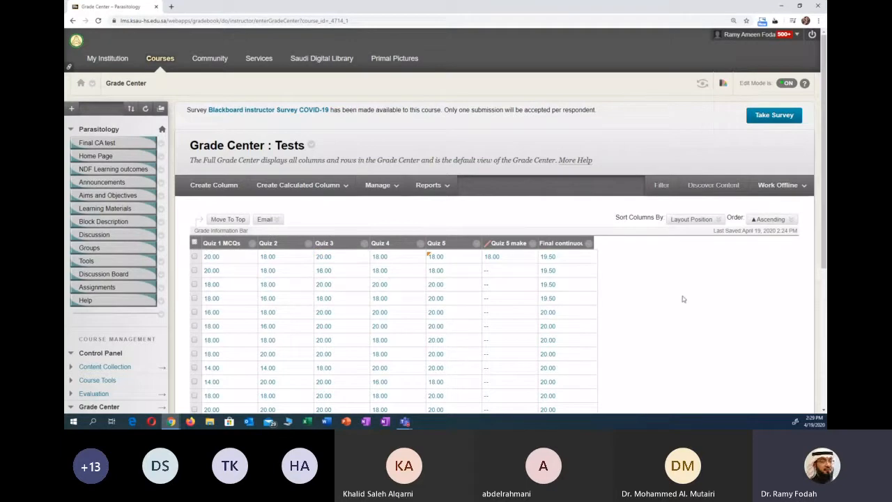
pyautogui.scroll(-2, 682, 296)
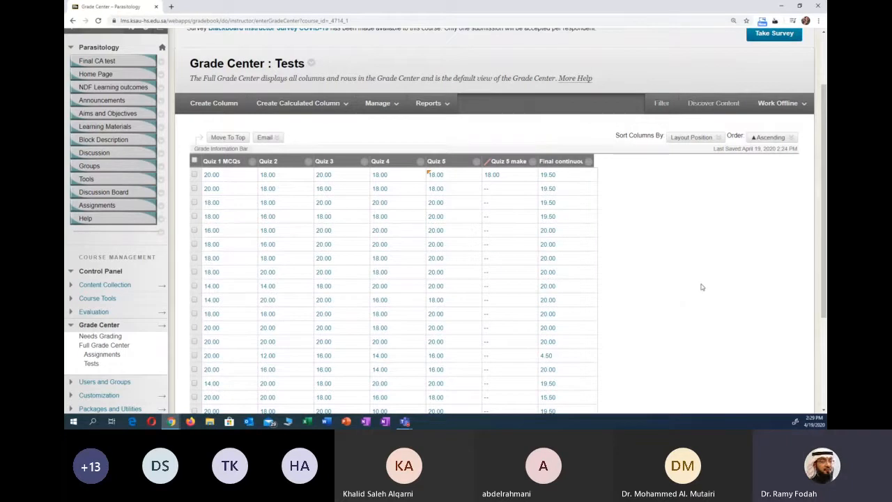
pyautogui.scroll(-1, 701, 287)
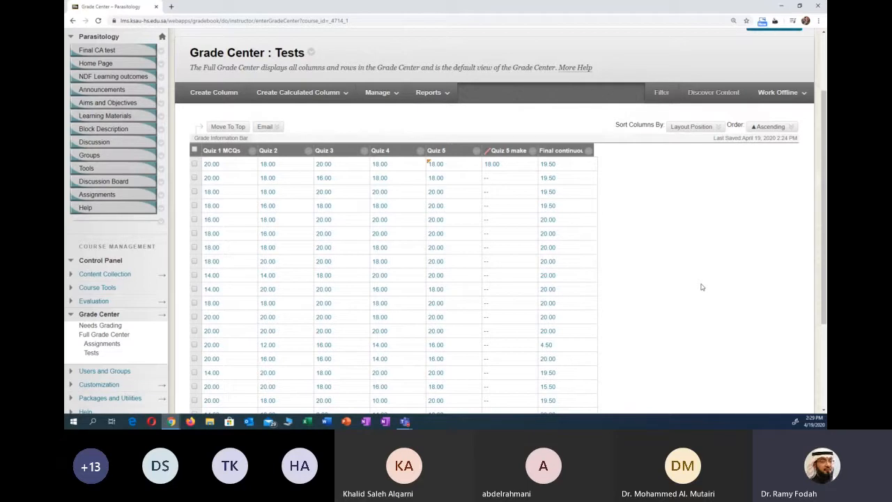
pyautogui.scroll(-2, 701, 286)
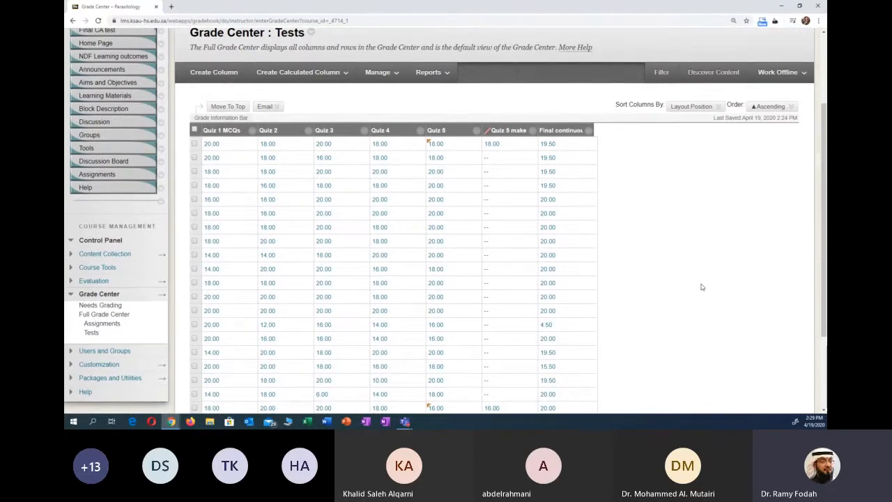
# - Examine the students' quiz and final continuous assessment grades in the Tests view
pyautogui.scroll(-3, 690, 265)
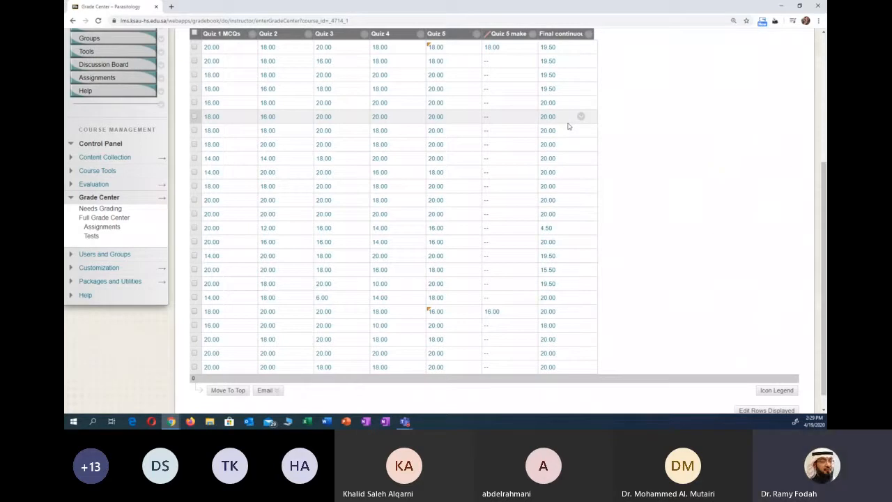
pyautogui.scroll(1, 644, 170)
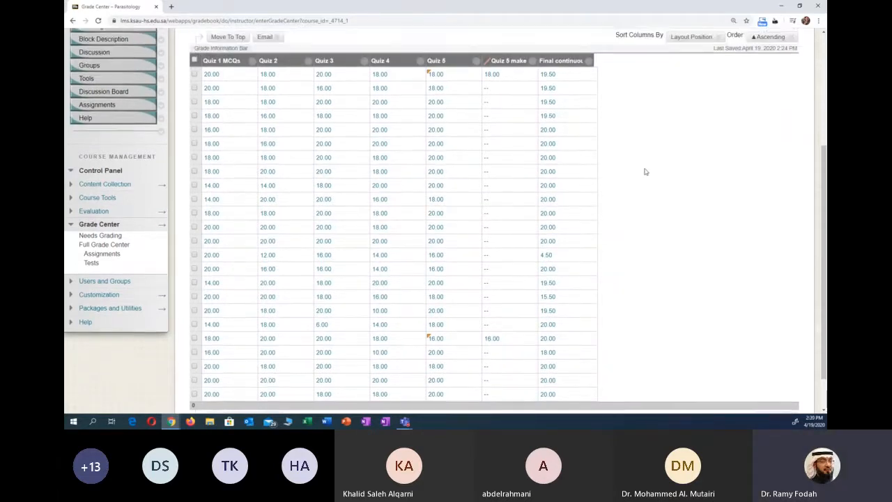
pyautogui.scroll(1, 644, 170)
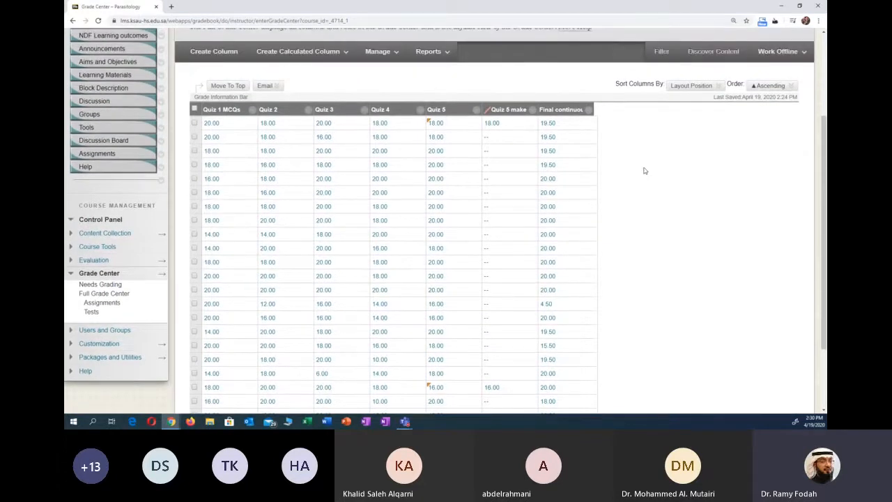
pyautogui.scroll(1, 644, 170)
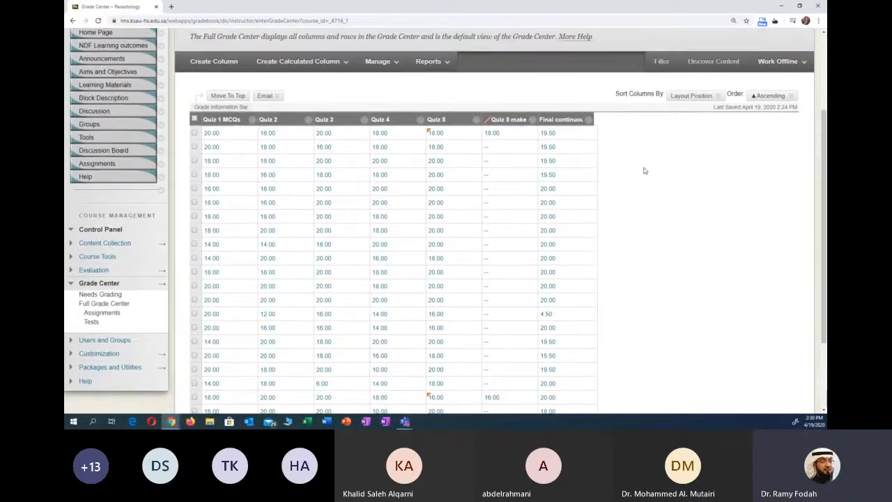
pyautogui.scroll(2, 644, 170)
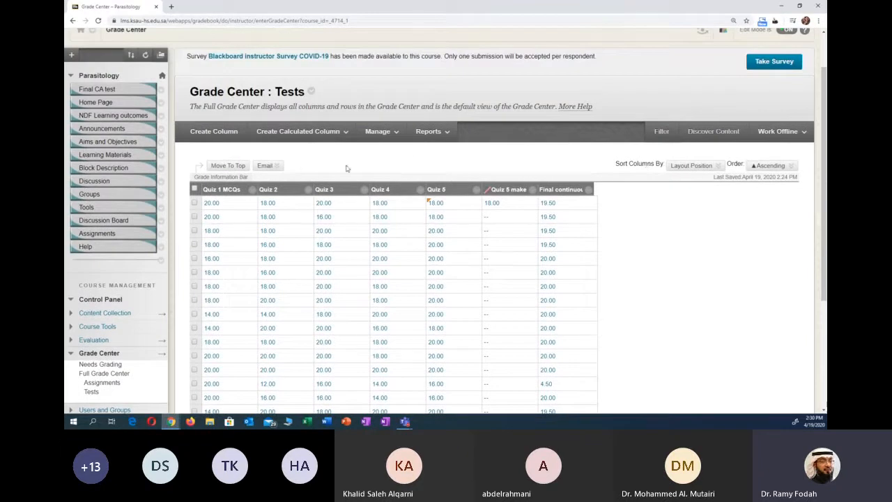
pyautogui.scroll(-1, 627, 178)
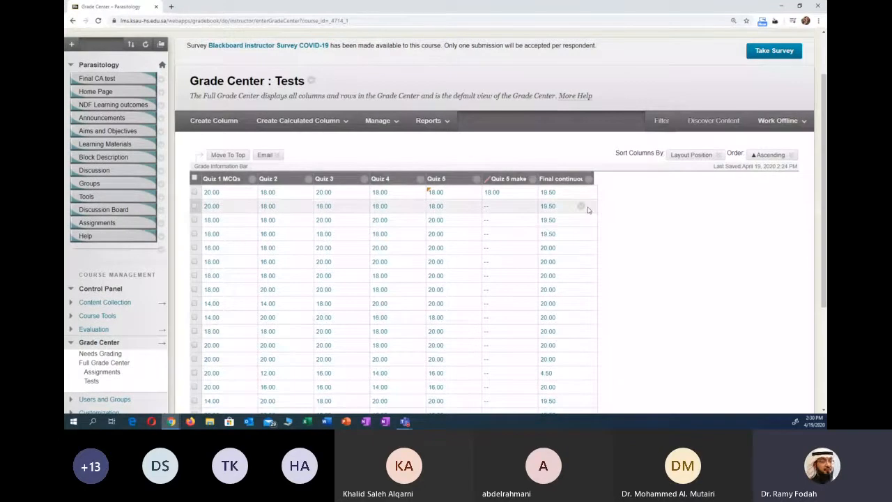
pyautogui.scroll(-2, 603, 216)
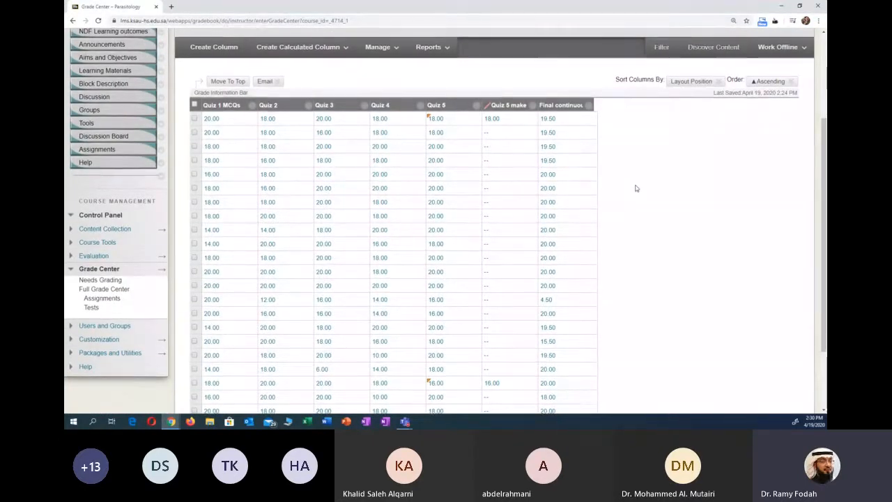
pyautogui.scroll(-1, 613, 184)
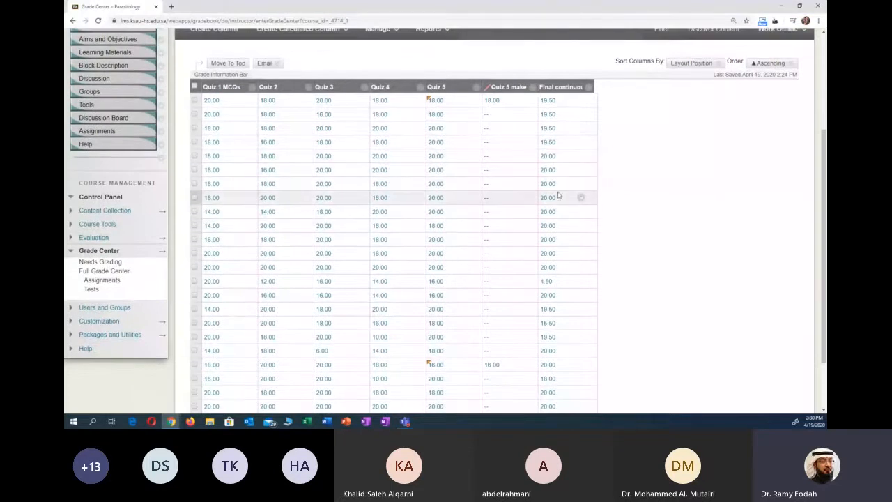
pyautogui.scroll(-2, 567, 210)
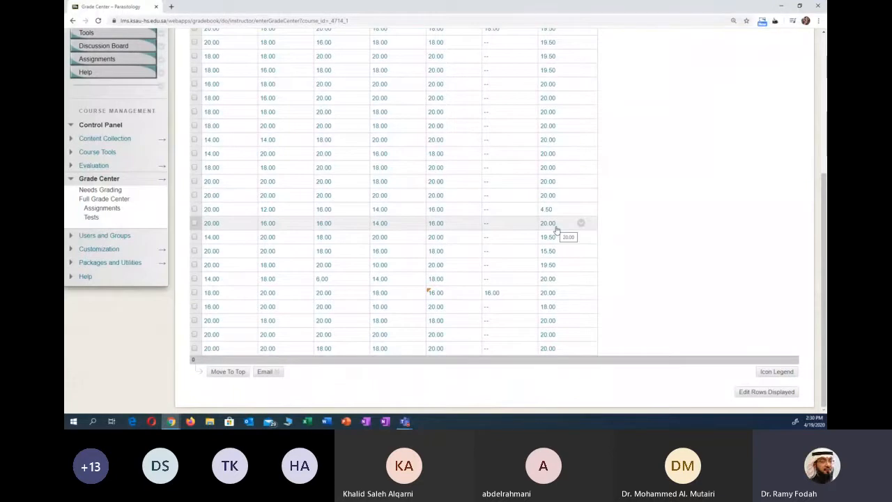
pyautogui.scroll(2, 556, 230)
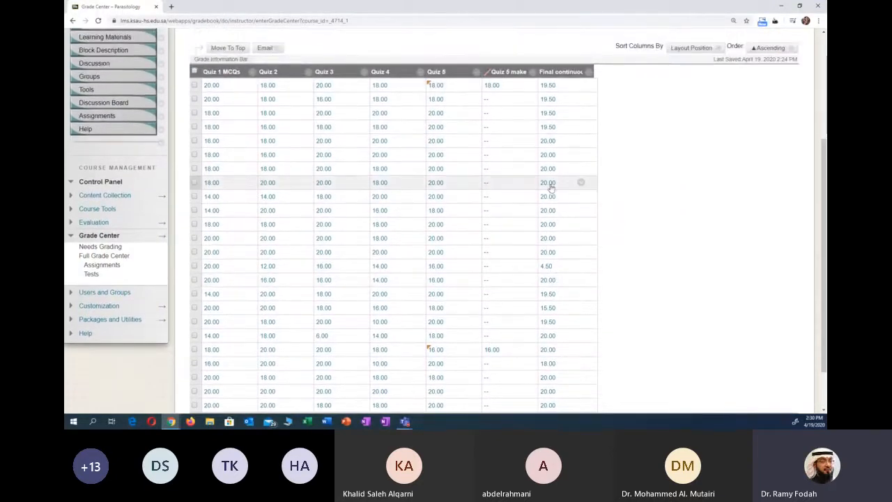
pyautogui.scroll(-2, 554, 251)
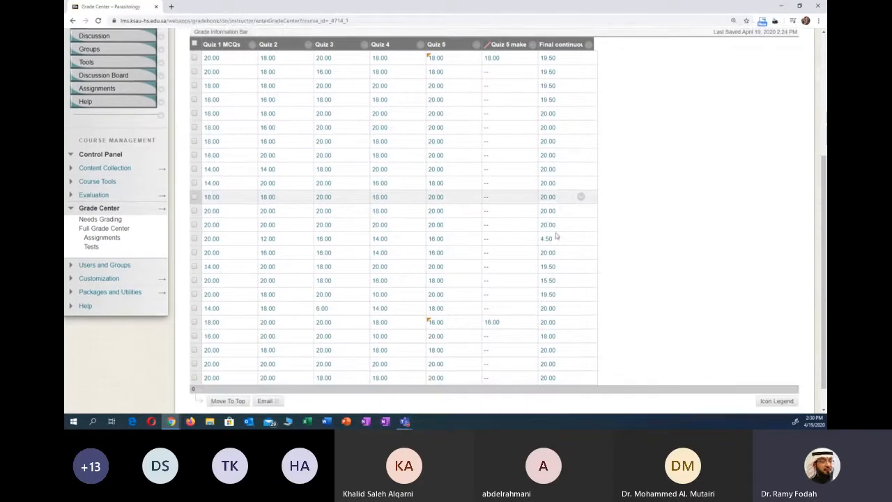
pyautogui.scroll(2, 564, 264)
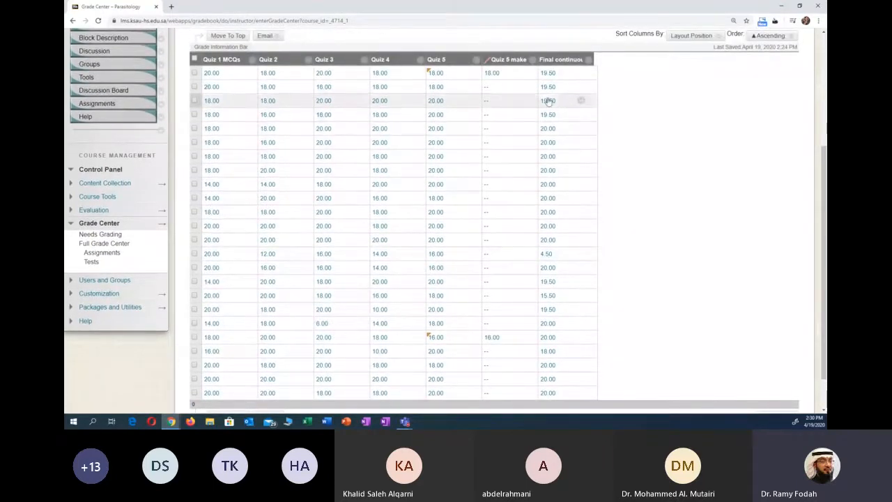
pyautogui.scroll(4, 636, 268)
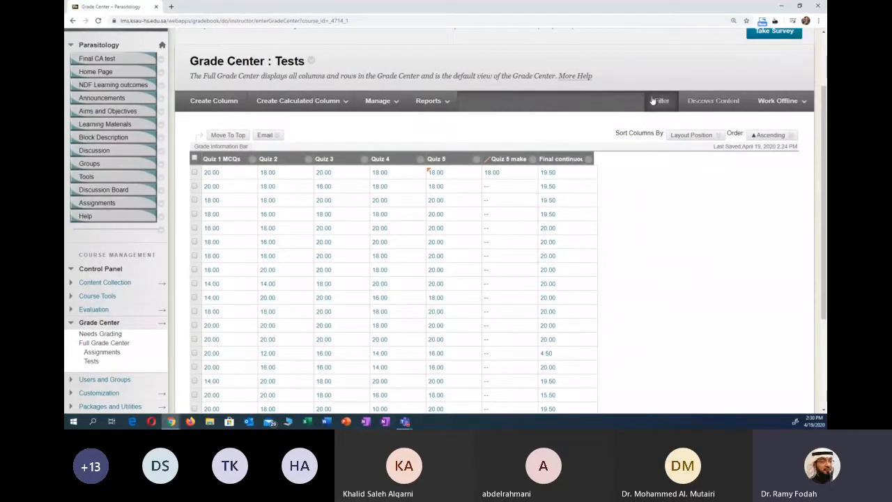
# - Show the grade filter settings for the Tests view and display the available status options
pyautogui.click(656, 103)
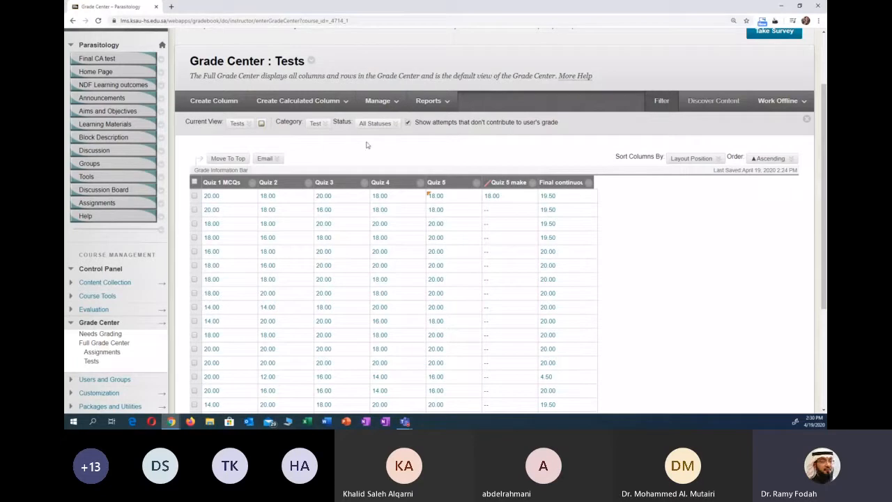
pyautogui.click(392, 125)
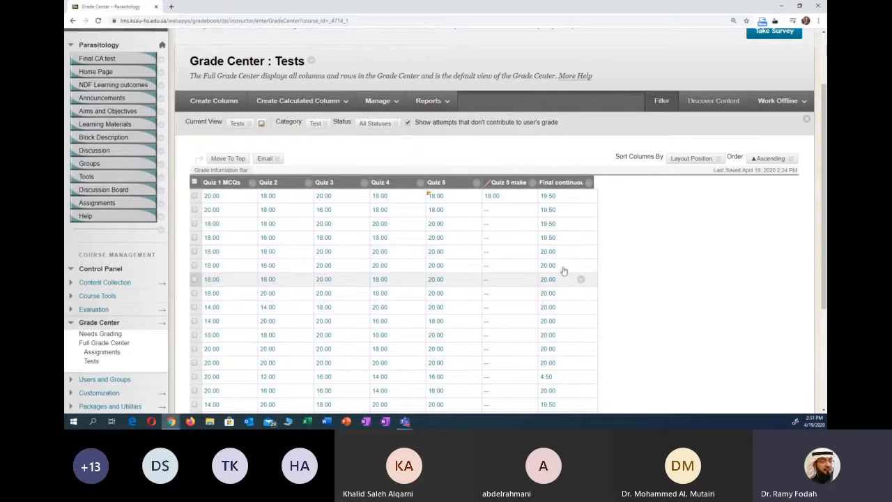
pyautogui.click(383, 125)
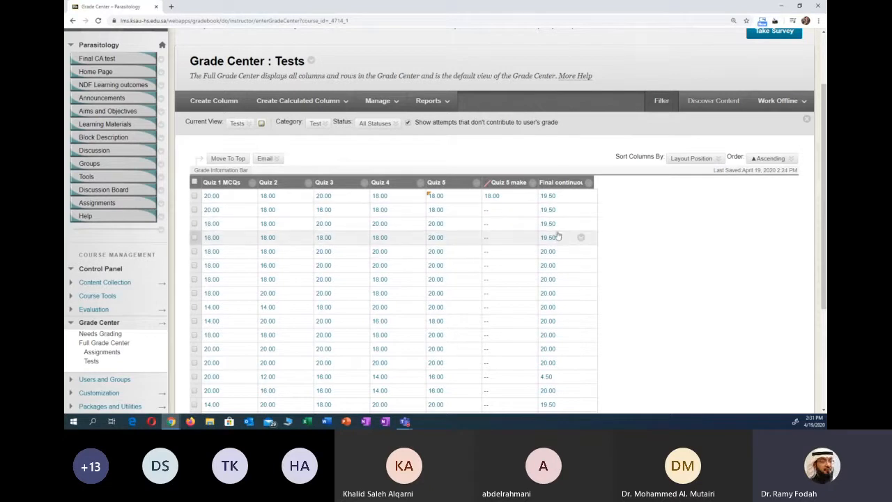
pyautogui.click(392, 124)
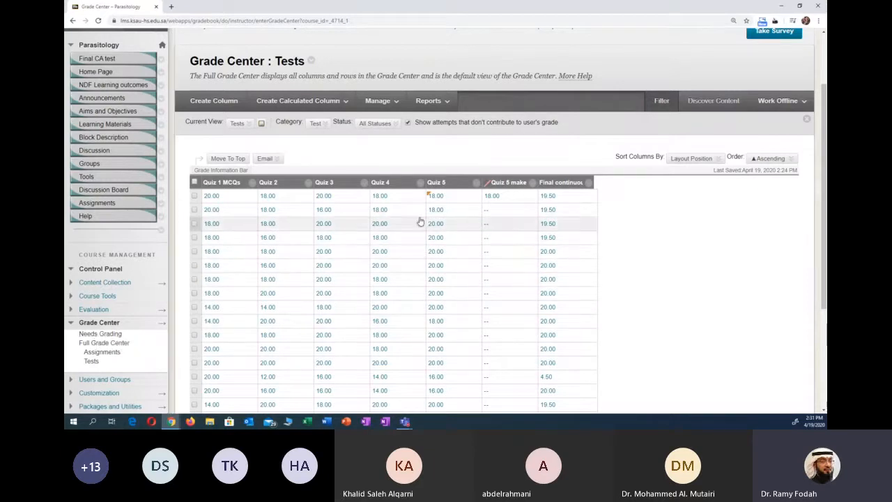
pyautogui.click(382, 125)
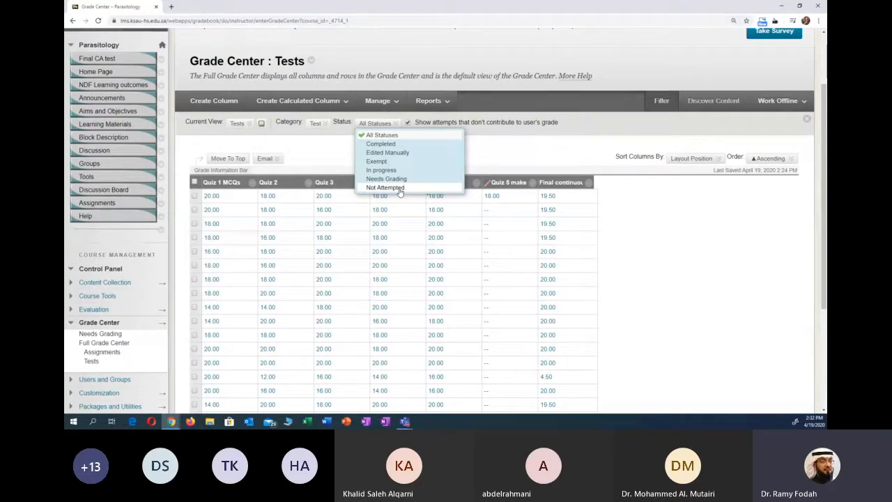
# - Switch to the Assignments view and filter it by the Not Attempted status
pyautogui.click(104, 342)
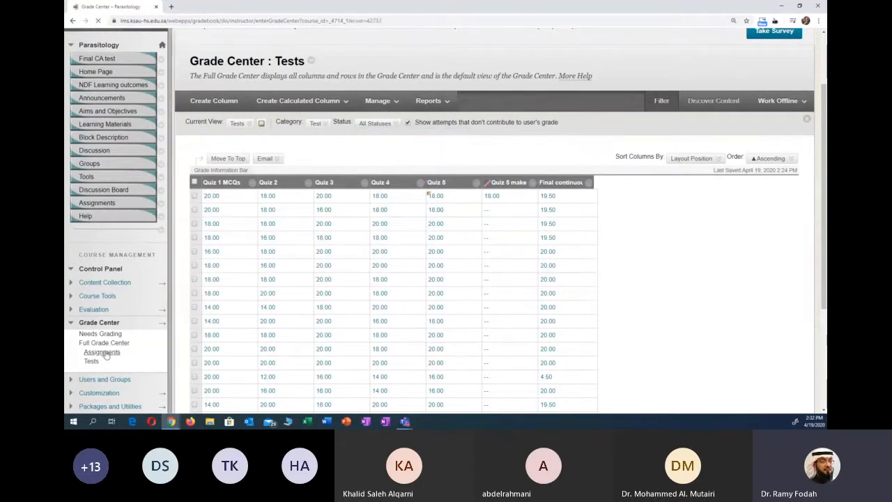
pyautogui.scroll(-1, 503, 293)
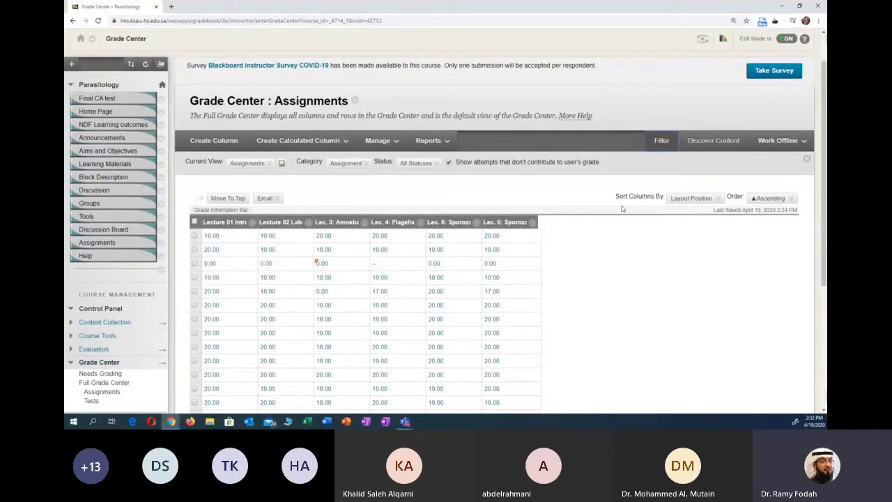
pyautogui.click(416, 162)
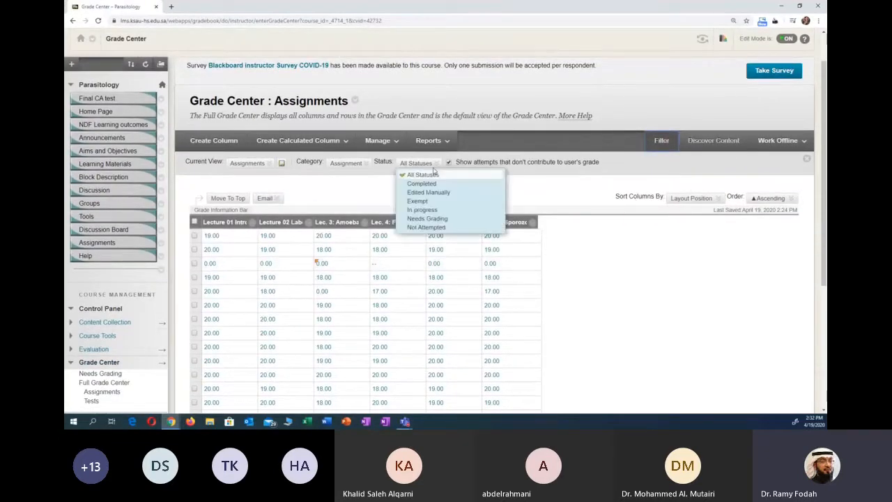
pyautogui.click(426, 229)
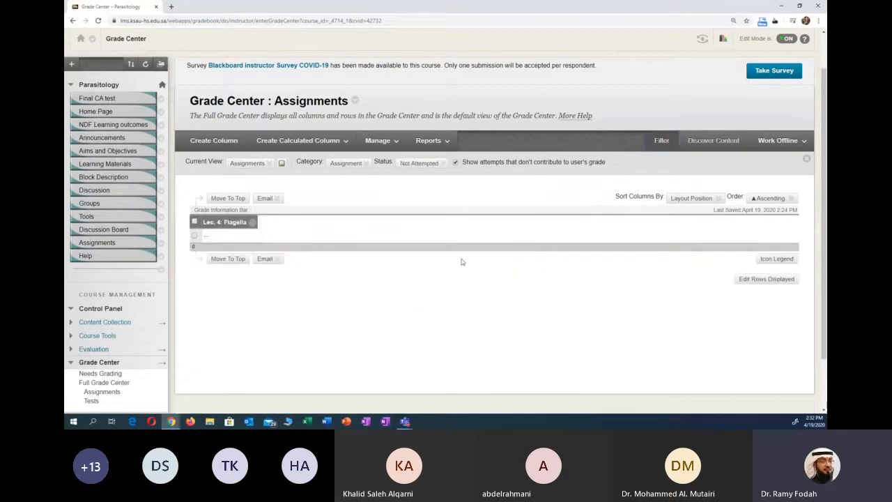
pyautogui.scroll(-1, 460, 264)
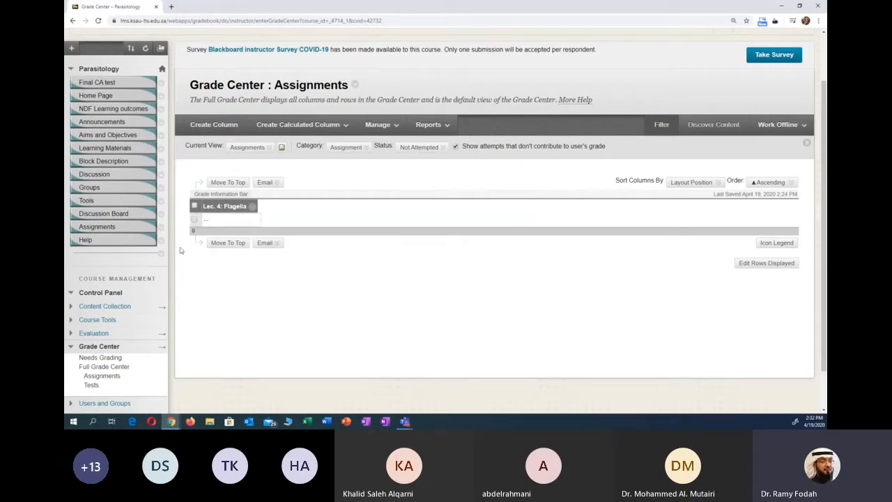
# - Filter the Tests view by the Not Attempted status and look through the rows of the Quiz 5 make-up column
pyautogui.click(103, 387)
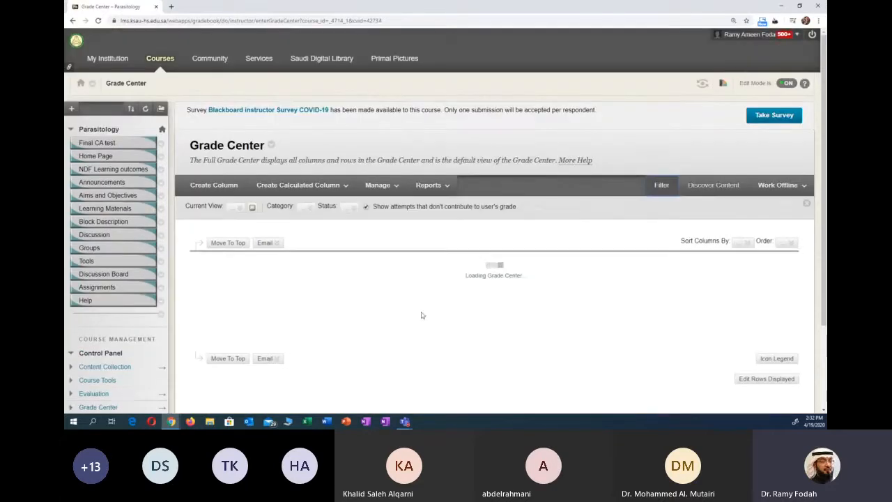
pyautogui.scroll(-2, 478, 304)
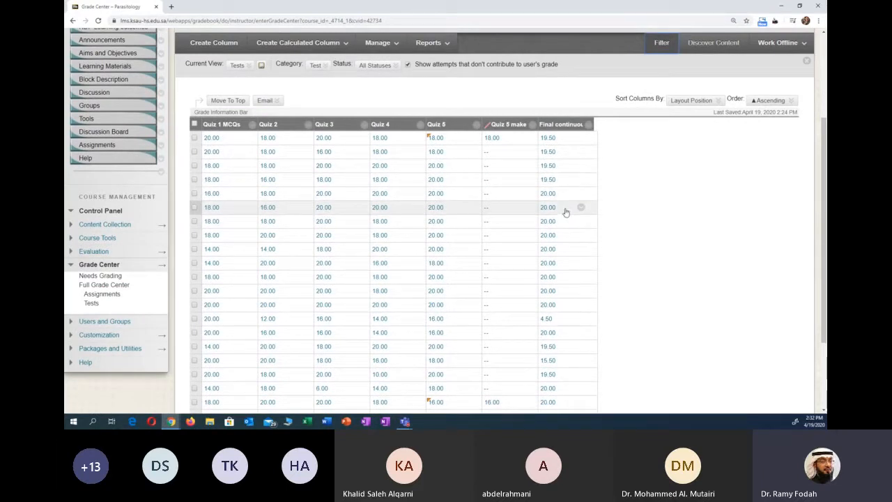
pyautogui.scroll(-1, 567, 217)
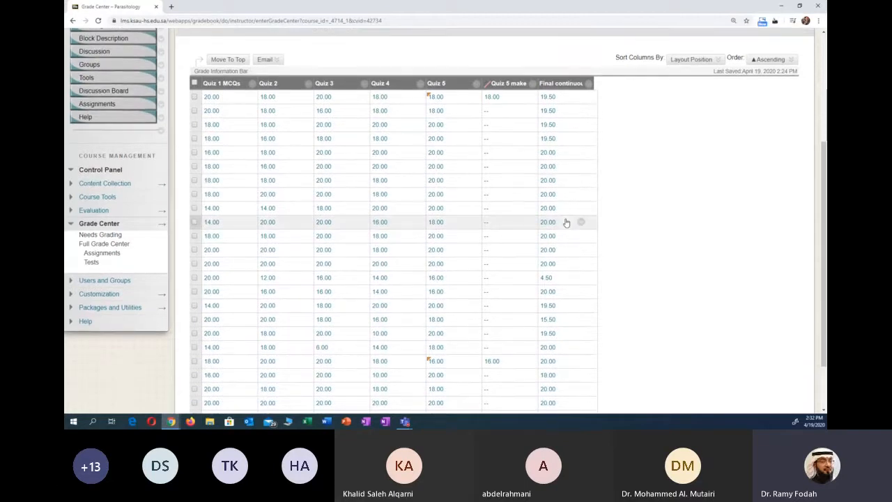
pyautogui.scroll(2, 566, 223)
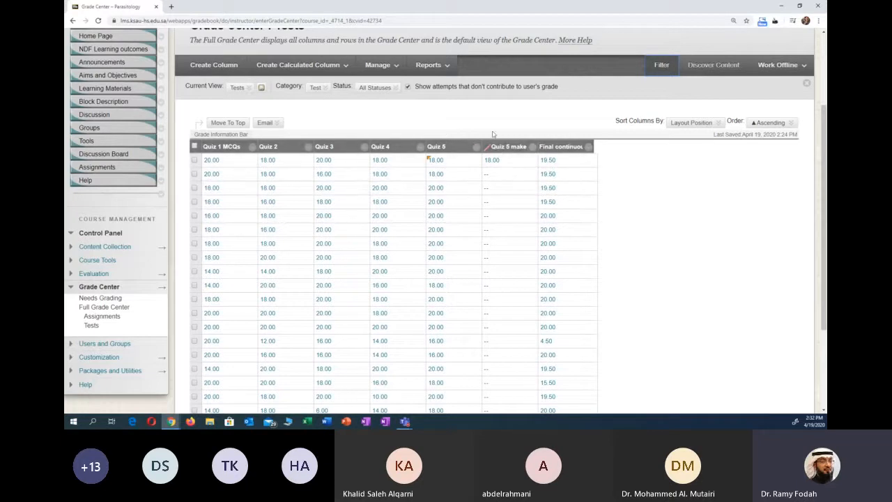
pyautogui.click(378, 89)
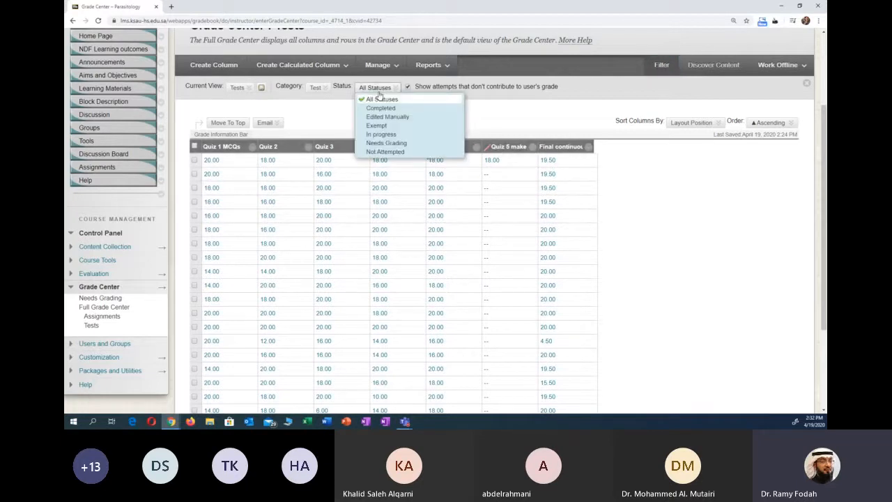
pyautogui.click(388, 153)
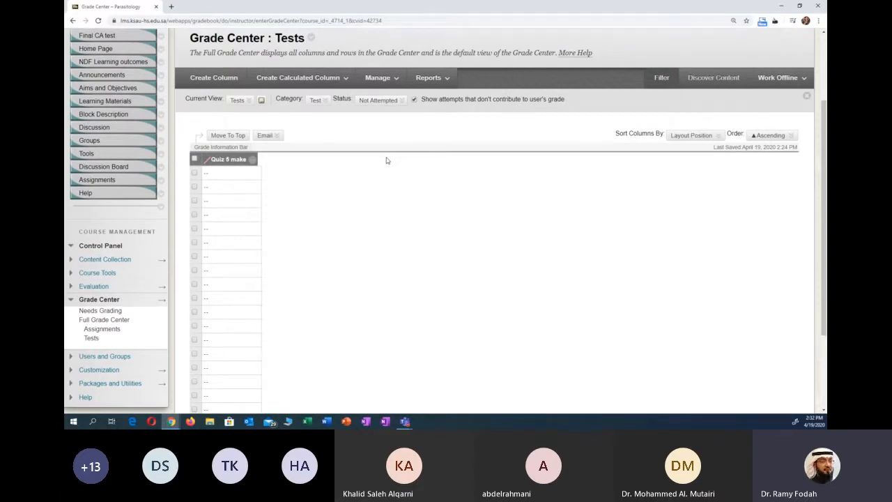
pyautogui.scroll(-1, 387, 160)
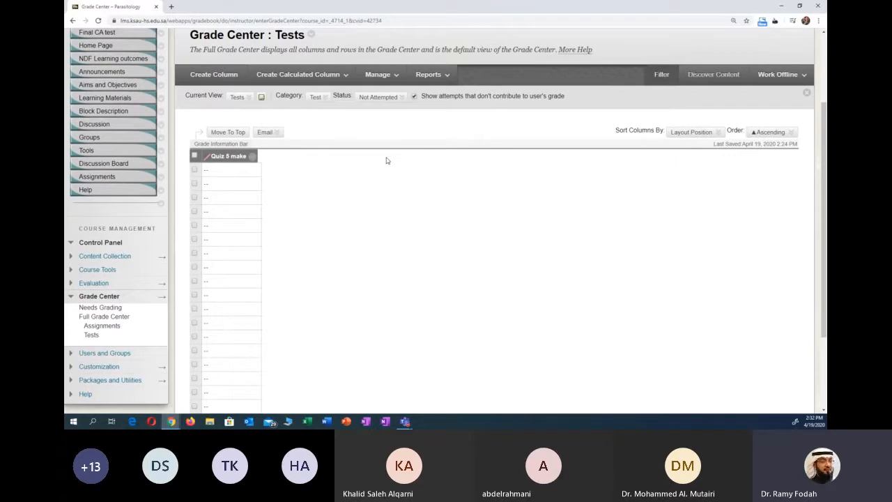
pyautogui.scroll(-1, 388, 160)
pyautogui.scroll(-3, 380, 170)
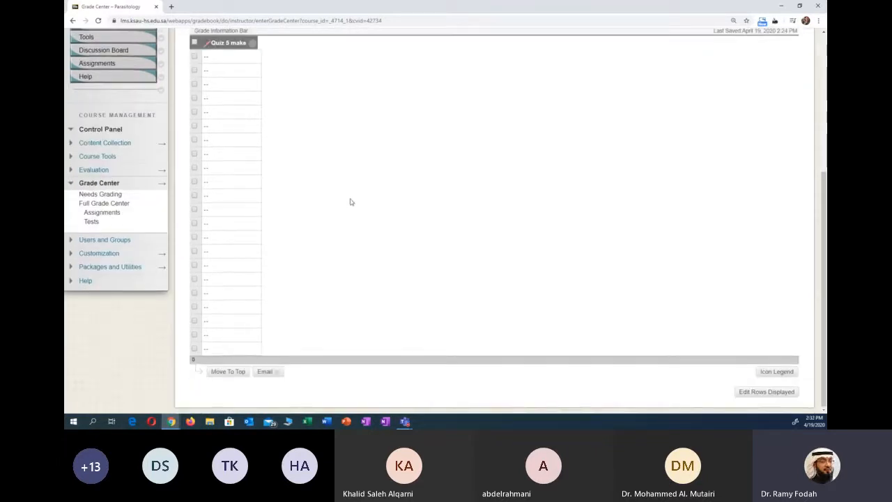
pyautogui.scroll(5, 350, 201)
pyautogui.scroll(-3, 375, 184)
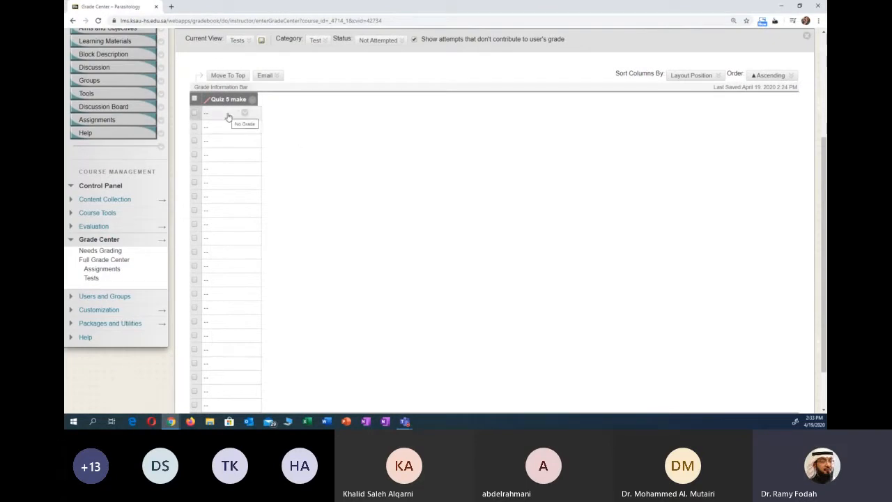
pyautogui.scroll(-1, 227, 124)
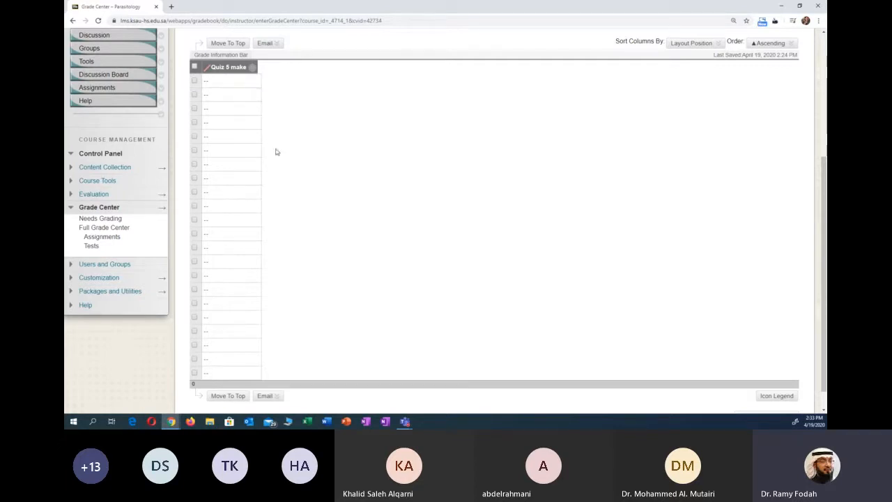
# - Reset the Tests view's status filter to All Statuses and display the status options again
pyautogui.scroll(2, 302, 163)
pyautogui.click(406, 97)
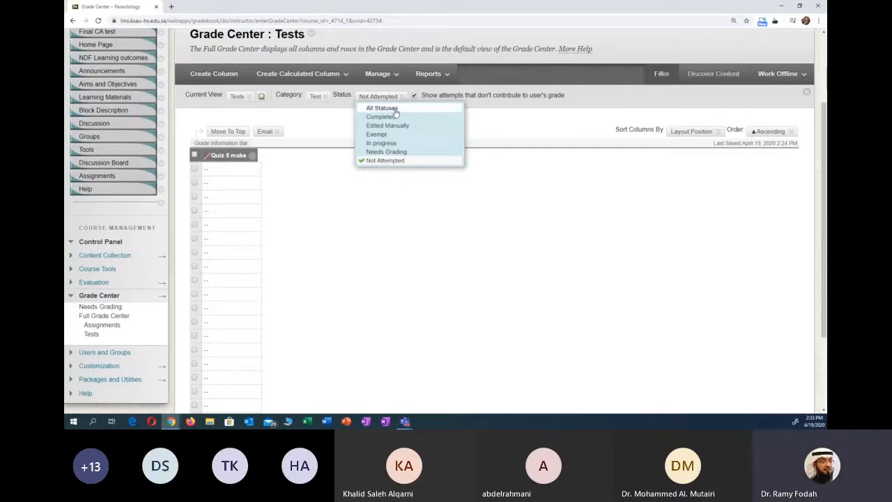
pyautogui.click(392, 109)
pyautogui.scroll(-1, 616, 175)
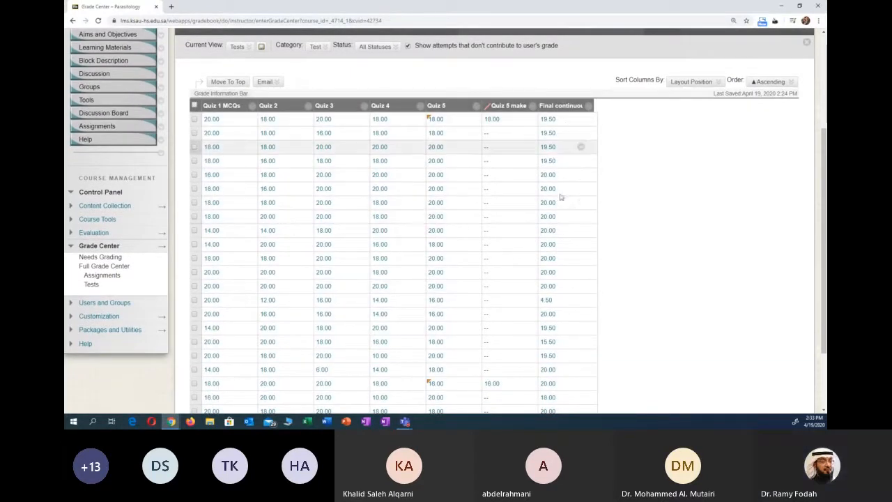
pyautogui.click(378, 46)
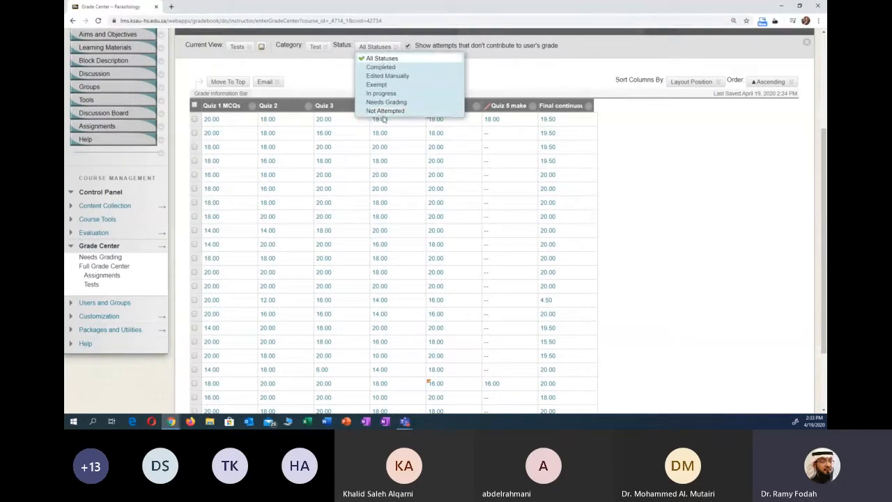
# - Close the status options, hide the Tests view's filter settings and look over the test grade rows
pyautogui.click(384, 120)
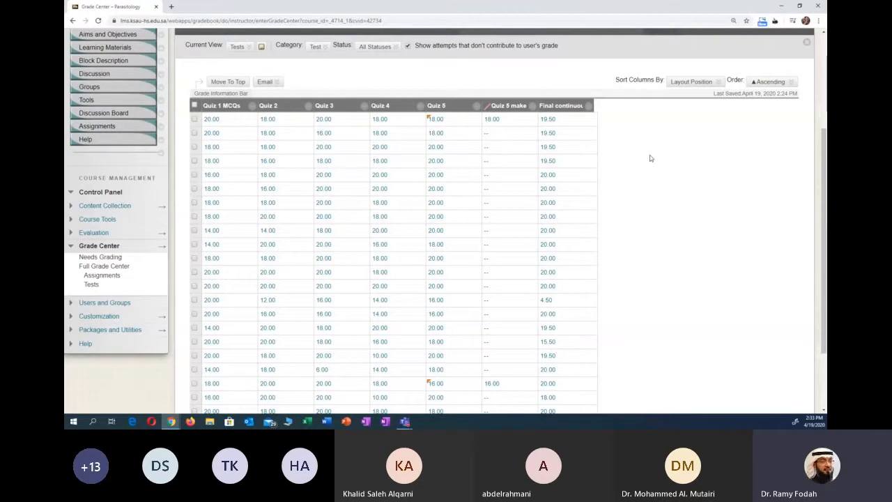
pyautogui.scroll(2, 650, 158)
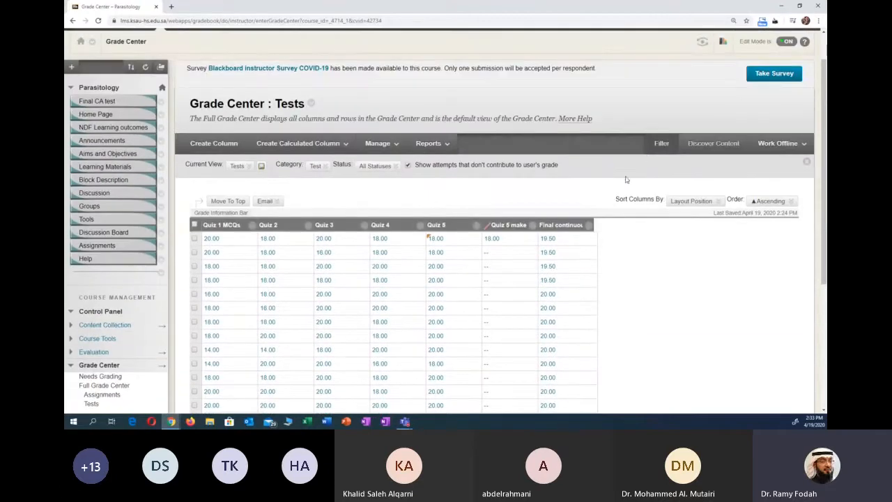
pyautogui.click(779, 143)
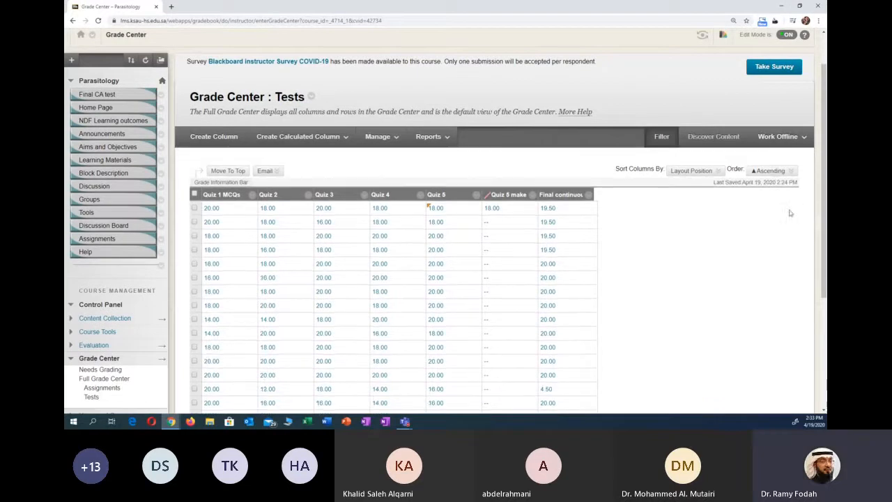
pyautogui.scroll(-3, 748, 181)
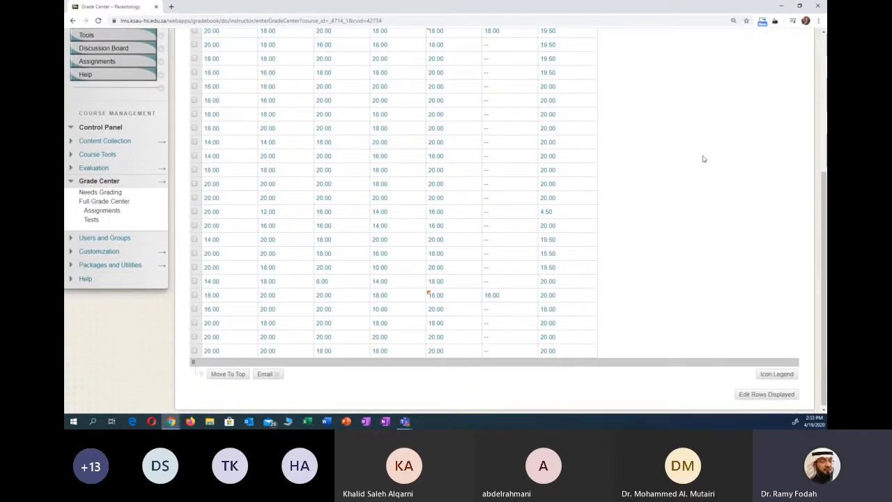
pyautogui.scroll(1, 703, 159)
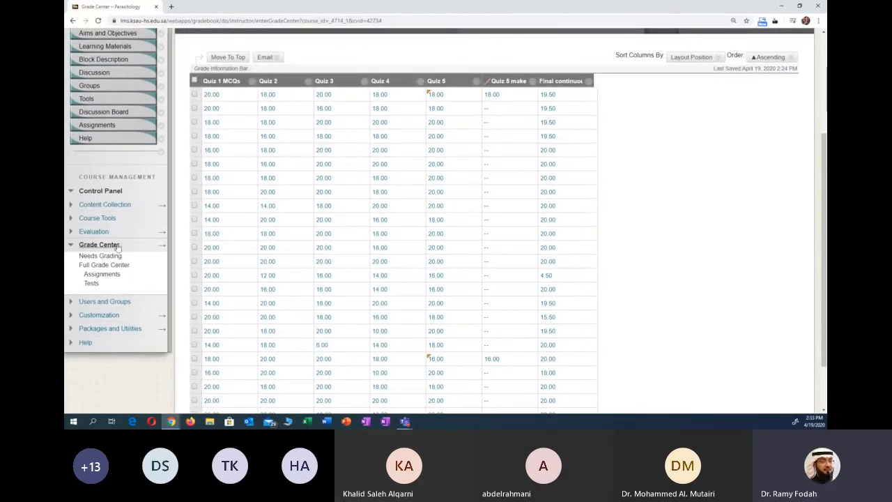
# - Open the Full Grade Center and look through the rows of lecture assignment grades
pyautogui.click(110, 267)
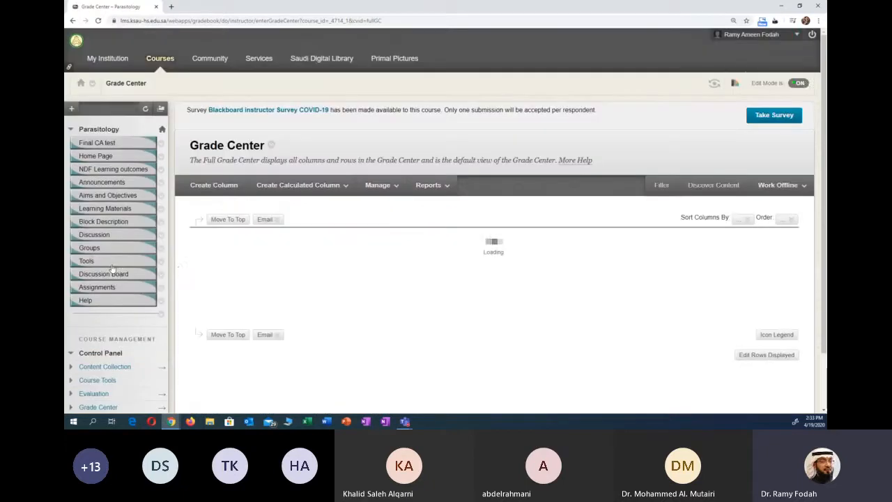
pyautogui.scroll(-3, 346, 207)
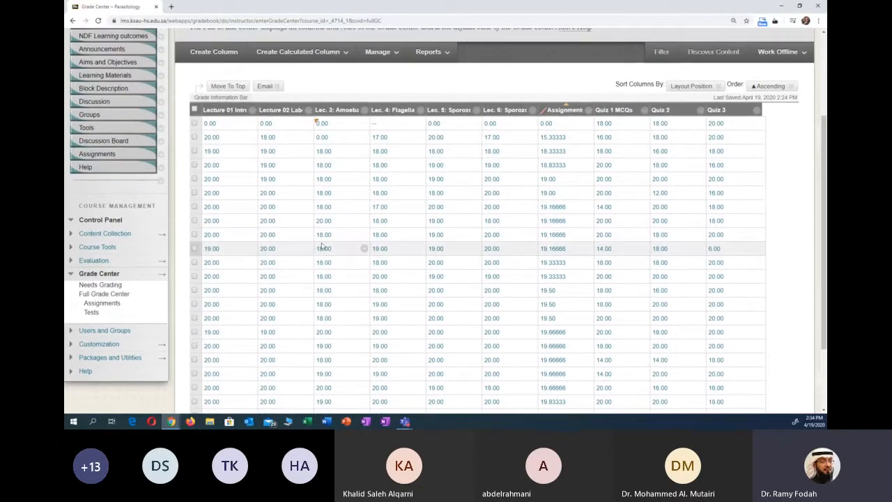
pyautogui.scroll(-1, 324, 248)
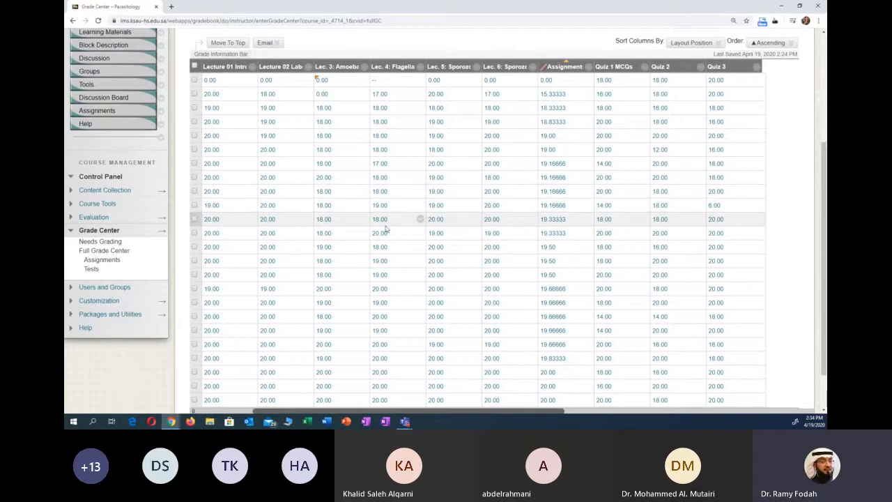
pyautogui.scroll(-1, 341, 256)
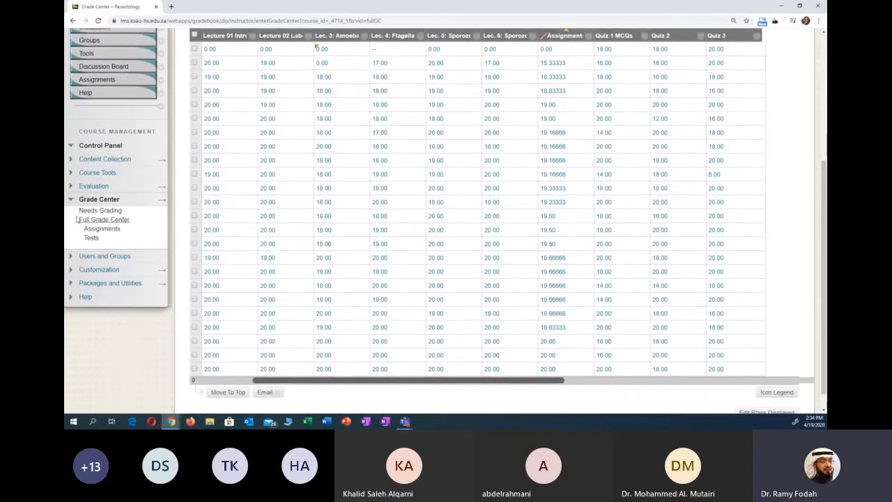
pyautogui.scroll(1, 282, 241)
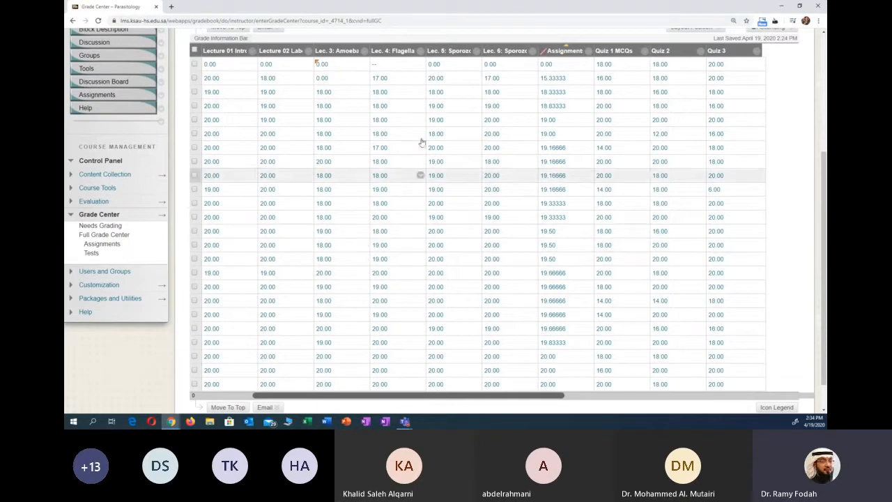
pyautogui.scroll(-1, 623, 302)
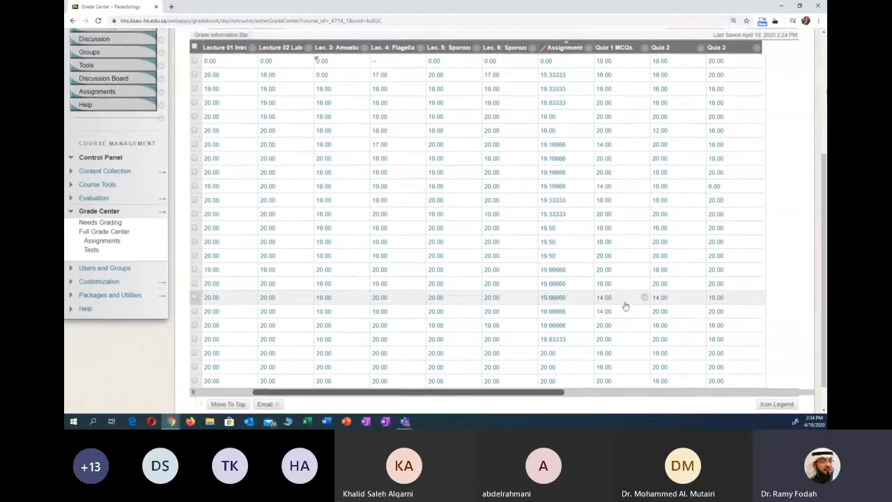
pyautogui.scroll(1, 394, 183)
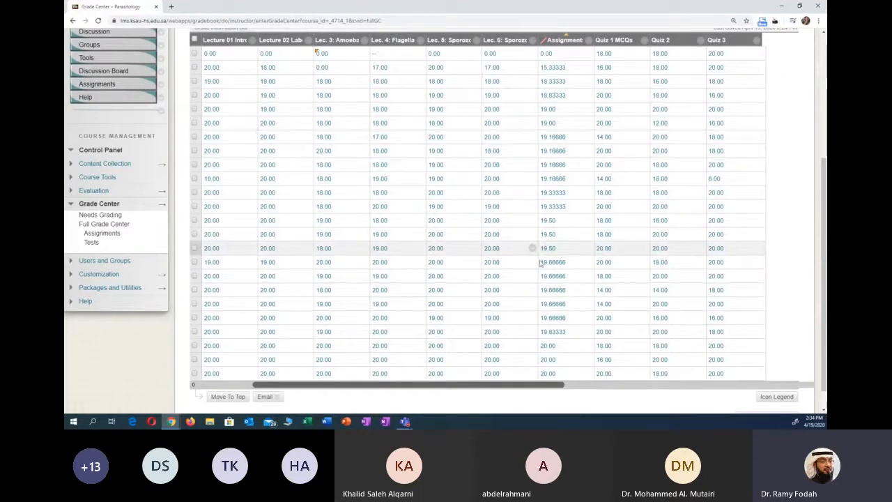
# - Look across the quiz columns of the Full Grade Center, including the quizzes average and Quiz 5 make-up columns
pyautogui.moveTo(550, 381); pyautogui.dragTo(613, 382)
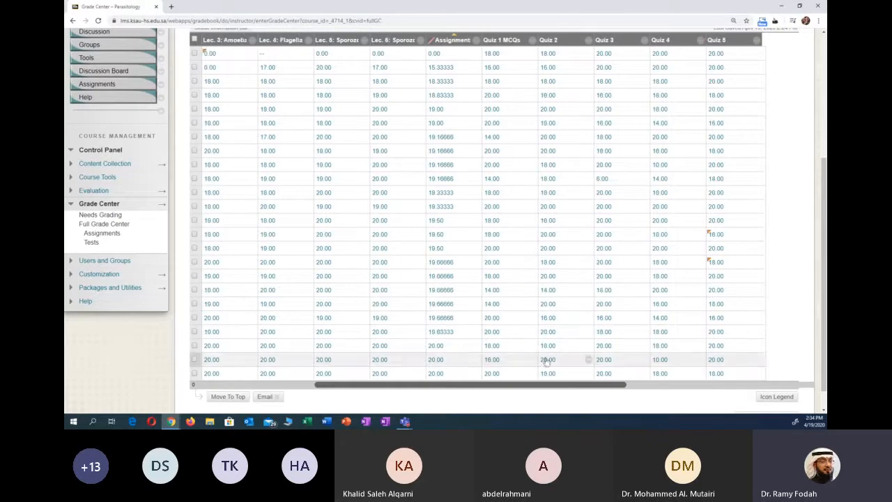
pyautogui.scroll(1, 502, 313)
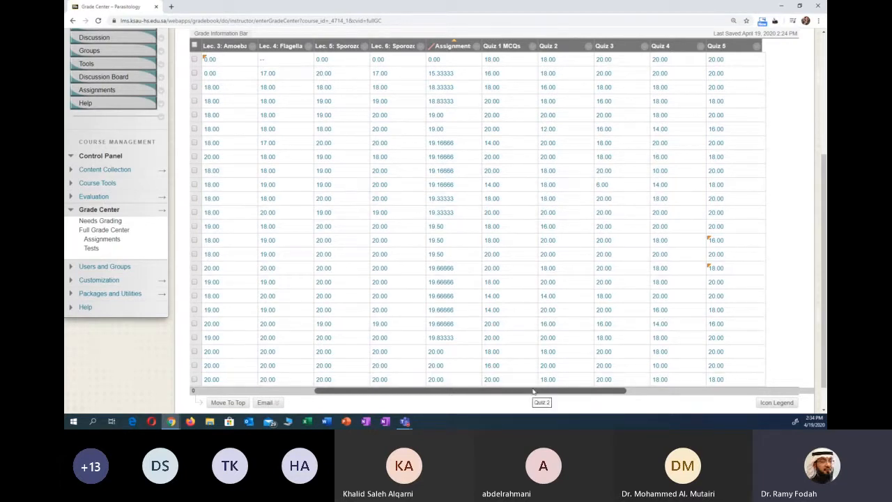
pyautogui.moveTo(537, 394); pyautogui.dragTo(564, 394)
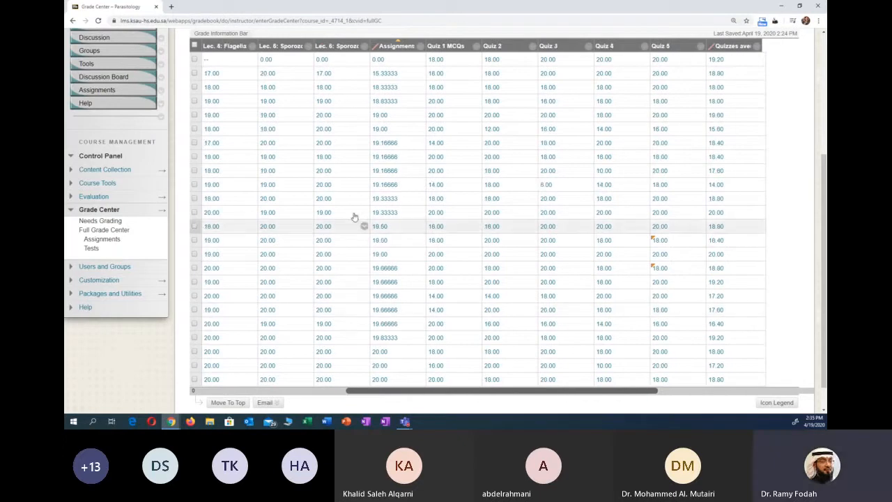
pyautogui.moveTo(491, 394); pyautogui.dragTo(548, 390)
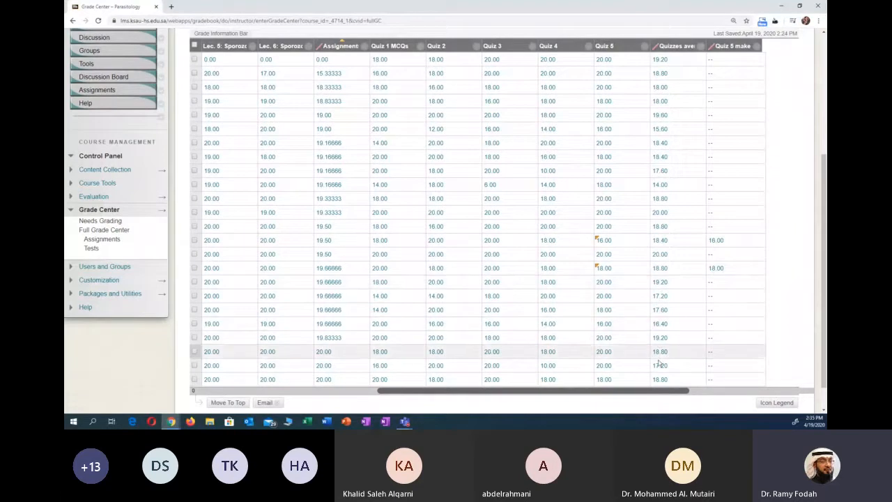
pyautogui.moveTo(658, 391); pyautogui.dragTo(718, 390)
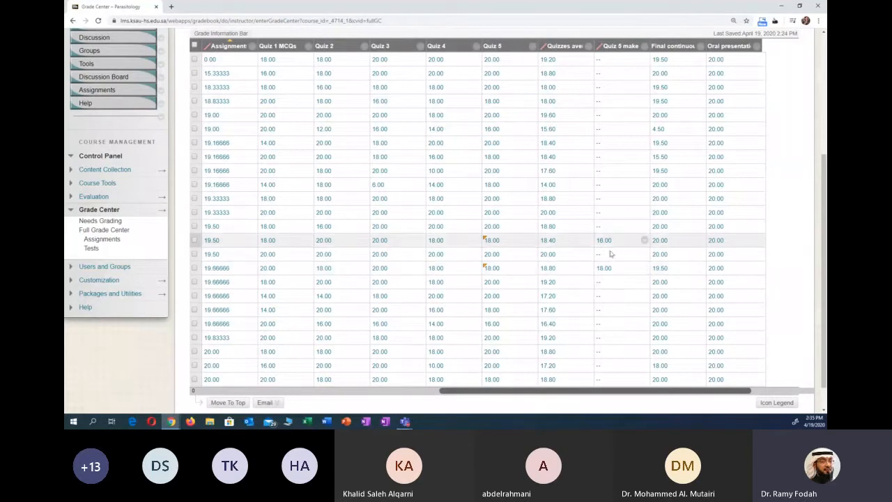
# - Examine the final continuous assessment, Oral presentation and Total CA grades columns of the Full Grade Center
pyautogui.scroll(-1, 606, 275)
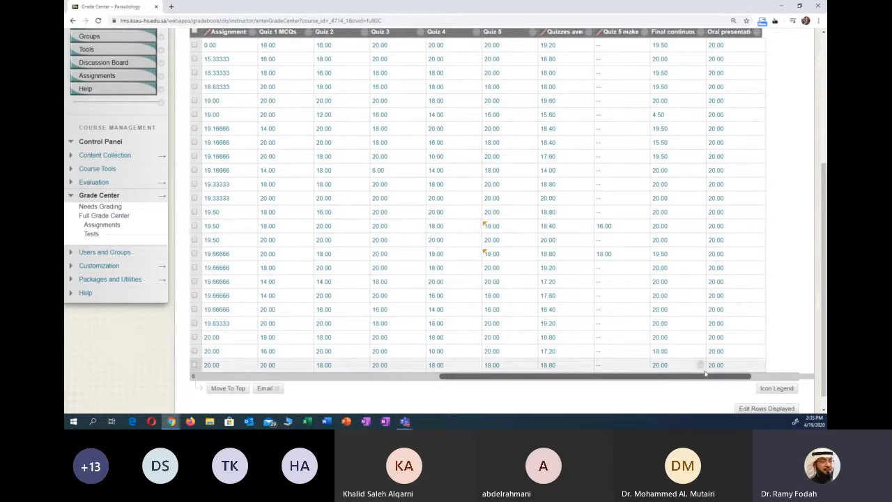
pyautogui.moveTo(705, 378); pyautogui.dragTo(739, 378)
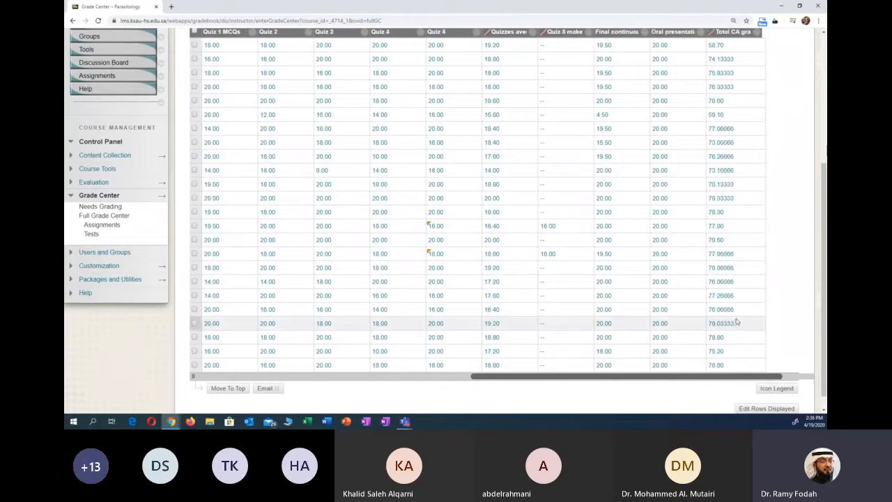
pyautogui.scroll(2, 736, 321)
pyautogui.scroll(-2, 736, 321)
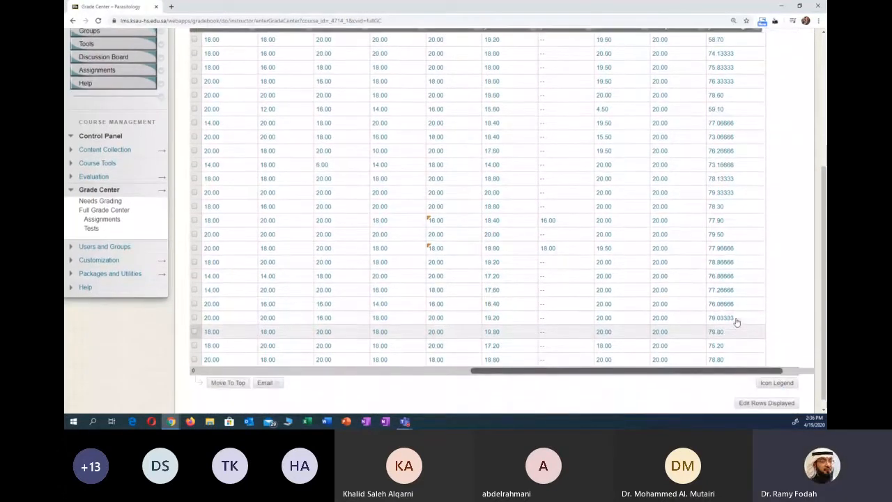
pyautogui.scroll(2, 737, 317)
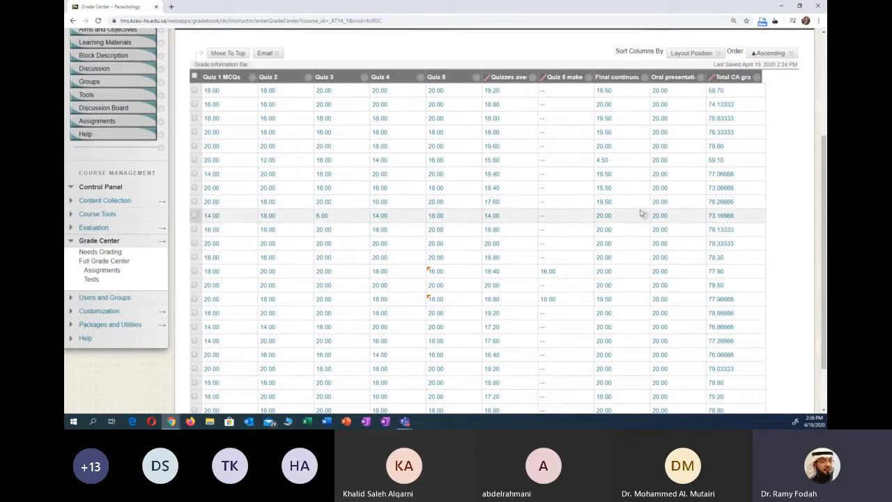
pyautogui.scroll(2, 668, 141)
pyautogui.scroll(1, 668, 140)
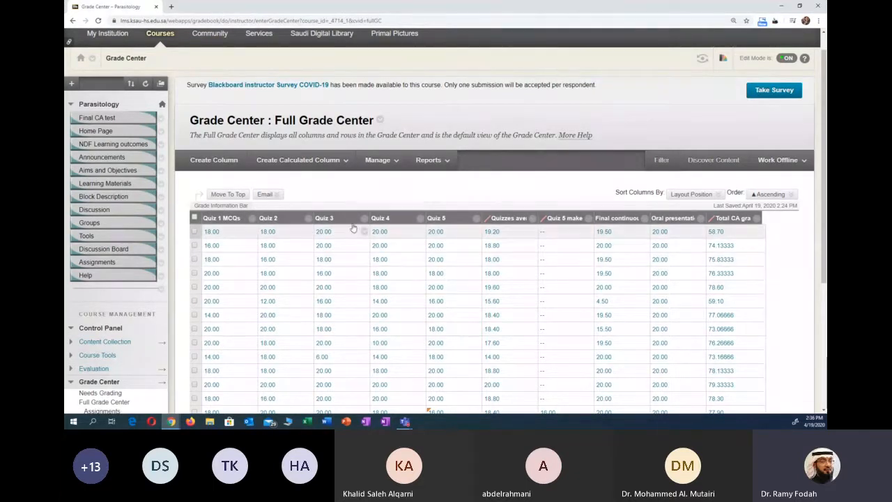
# - View the course's Groups page and return to the Full Grade Center
pyautogui.scroll(-1, 324, 251)
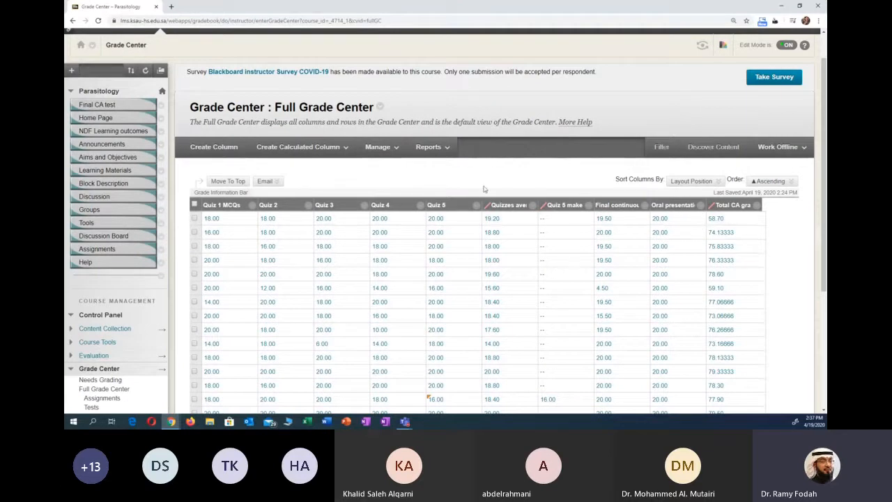
pyautogui.click(90, 211)
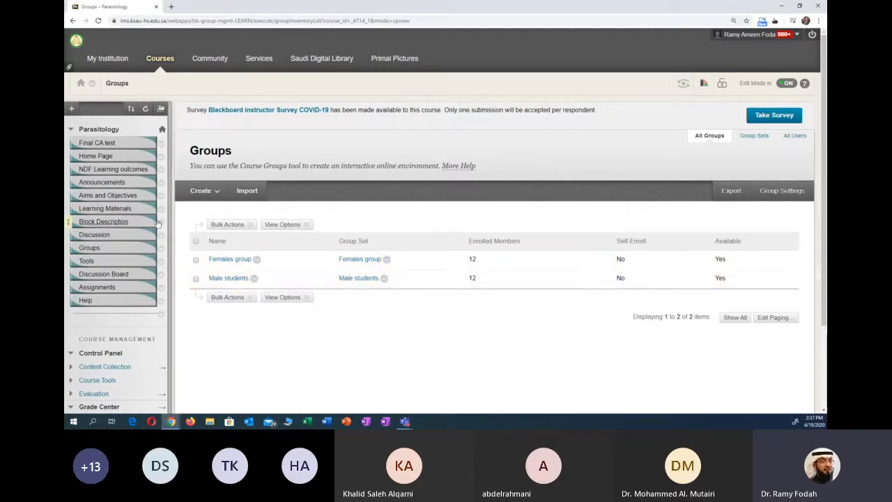
pyautogui.click(72, 21)
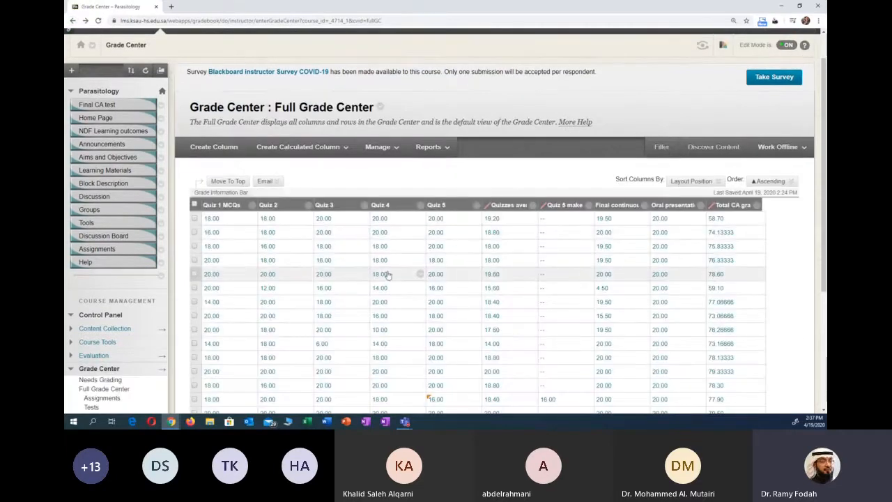
# - Start a new grade column and name it Oral presentation 2
pyautogui.scroll(-1, 557, 289)
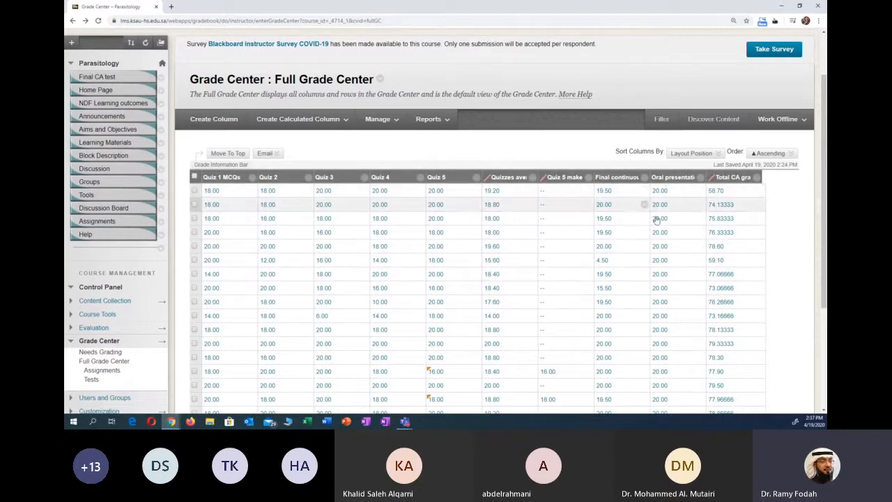
pyautogui.click(219, 123)
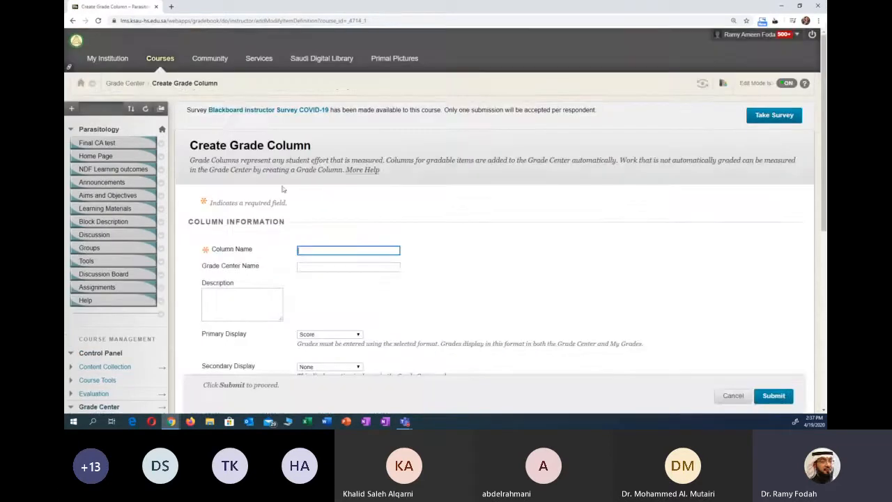
pyautogui.scroll(-3, 308, 120)
pyautogui.click(314, 107)
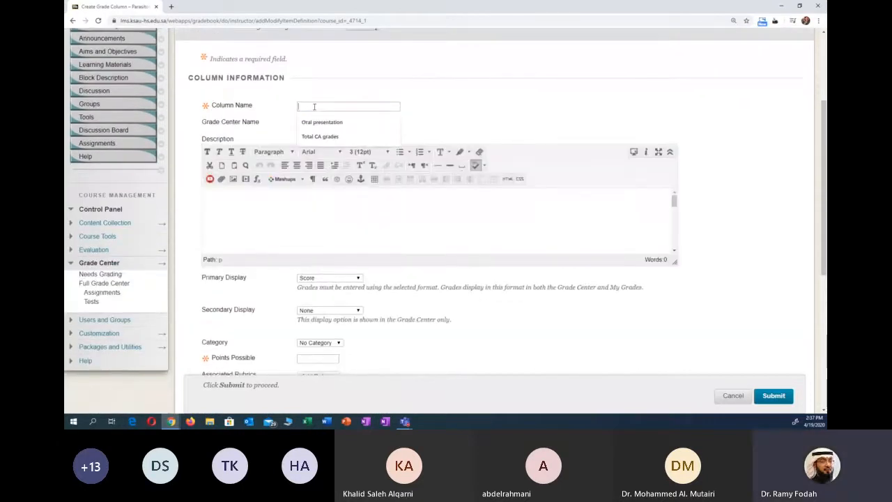
pyautogui.press('Down')
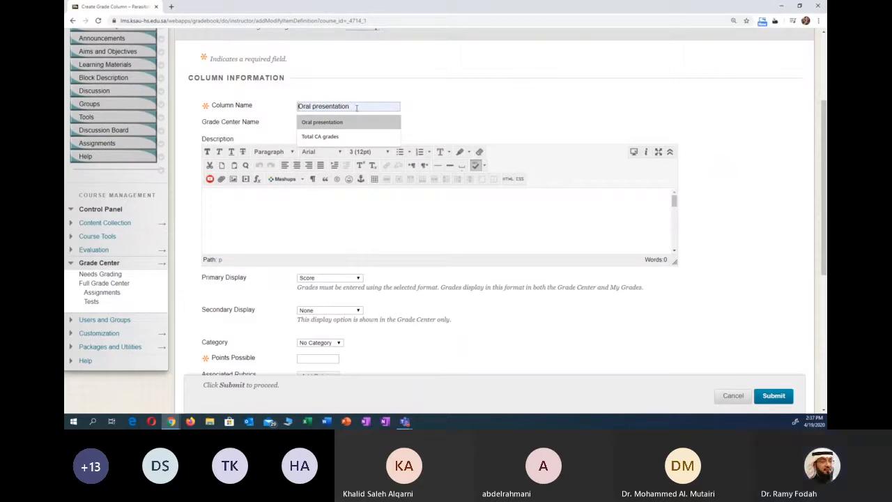
pyautogui.write('2')
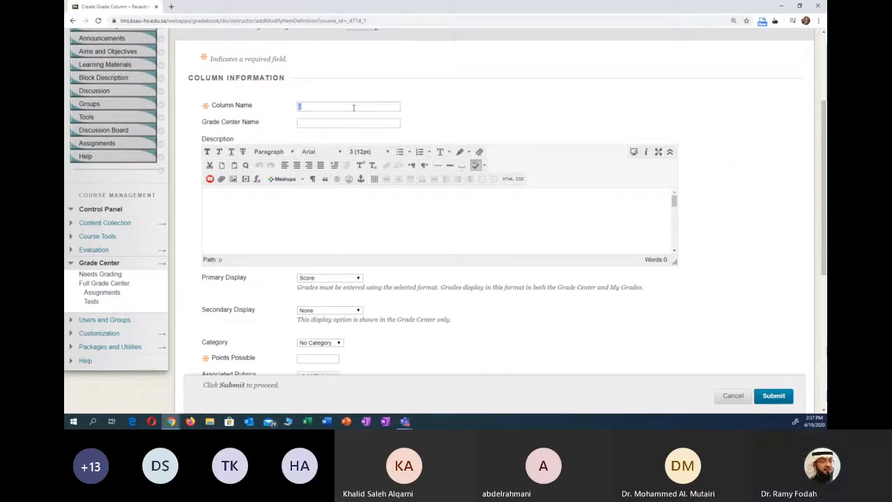
pyautogui.write('o')
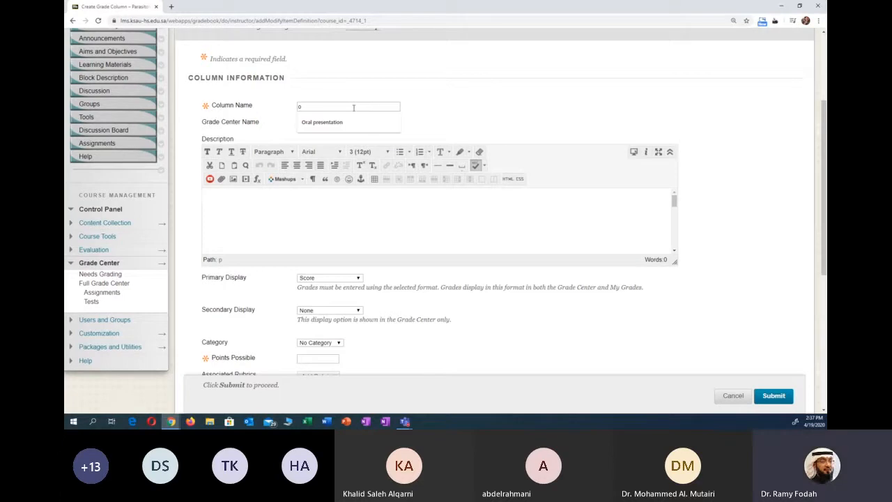
pyautogui.click(353, 122)
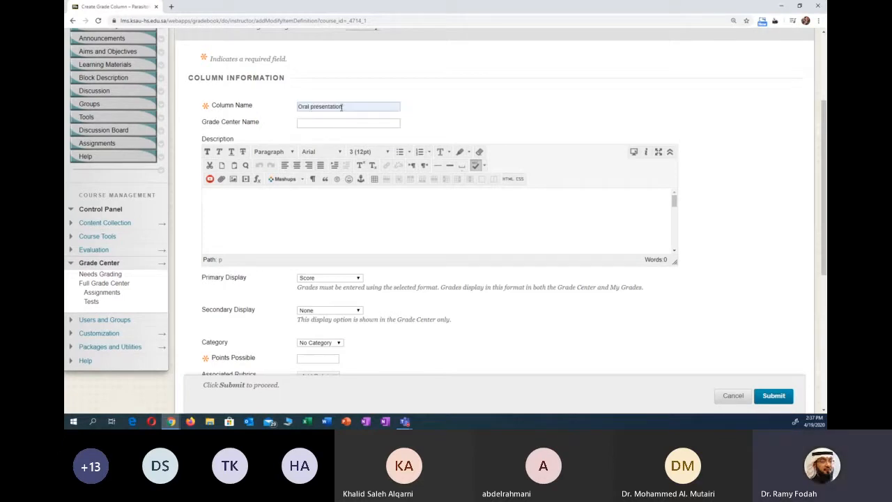
pyautogui.write('2')
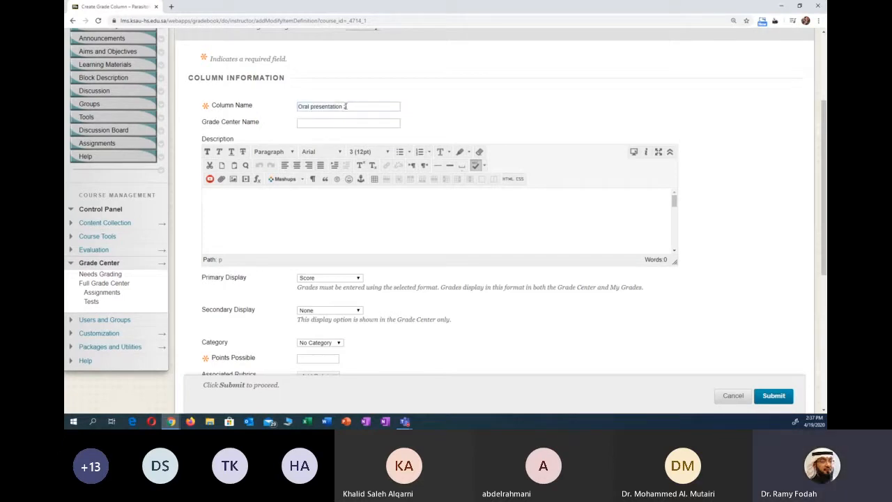
pyautogui.scroll(-1, 467, 113)
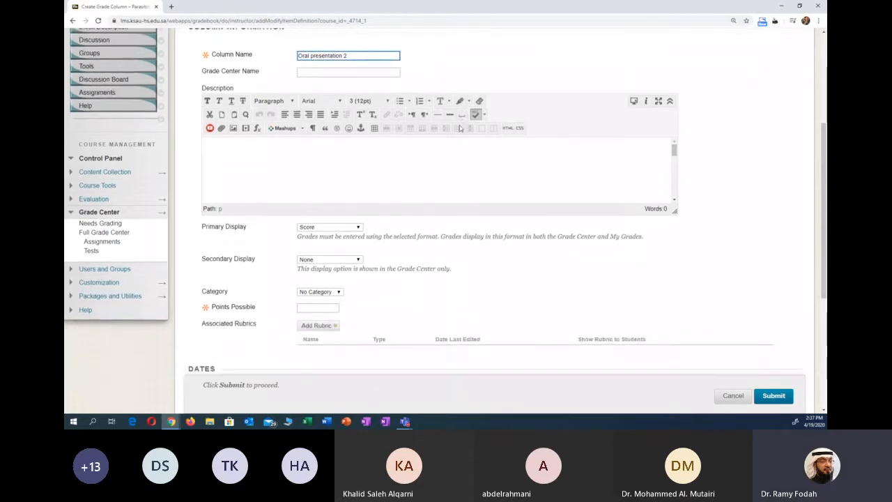
pyautogui.scroll(1, 451, 98)
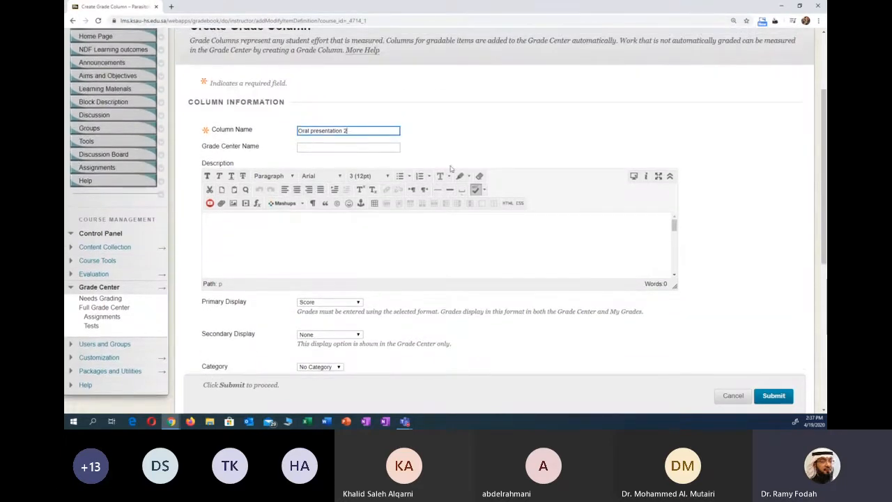
# - Review the new column's information fields and the primary display choices, keeping Score as the primary display
pyautogui.scroll(-3, 450, 167)
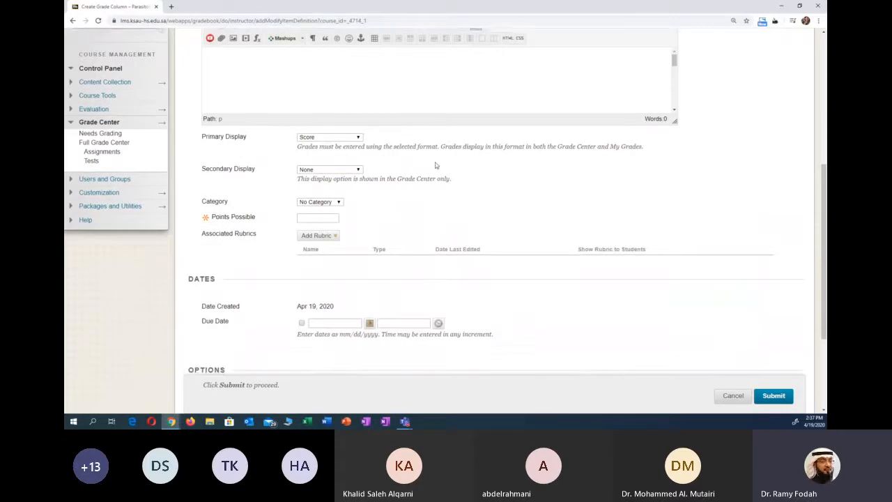
pyautogui.scroll(1, 435, 167)
pyautogui.scroll(3, 418, 181)
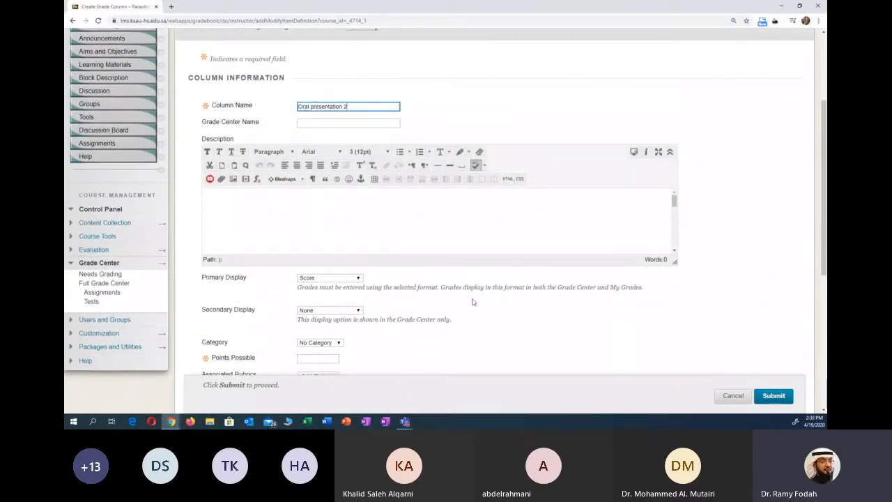
pyautogui.scroll(-1, 521, 304)
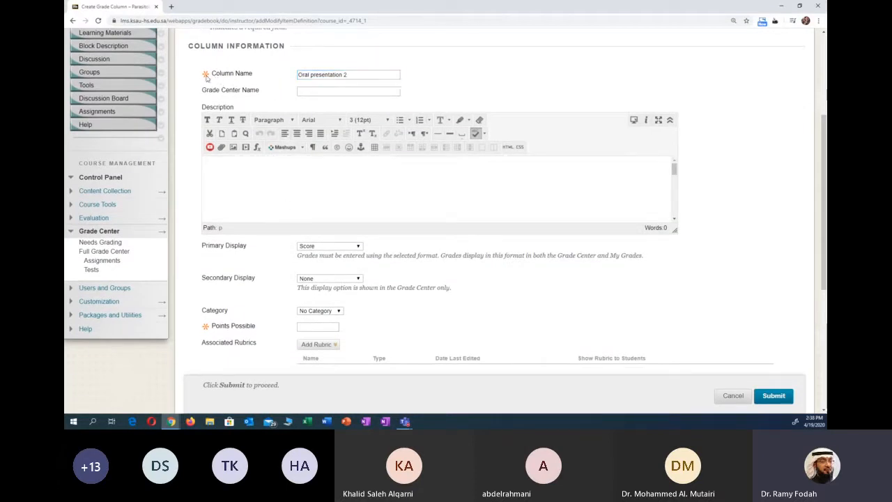
pyautogui.scroll(1, 209, 87)
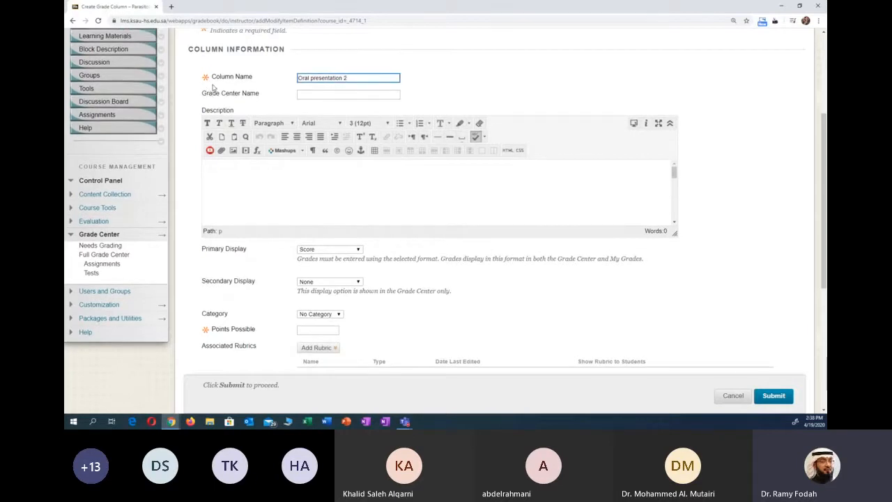
pyautogui.scroll(1, 217, 82)
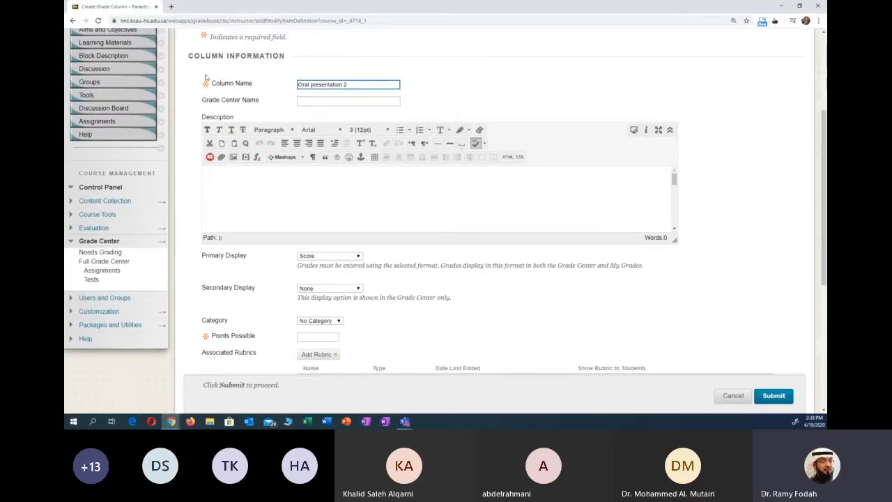
pyautogui.scroll(-2, 527, 282)
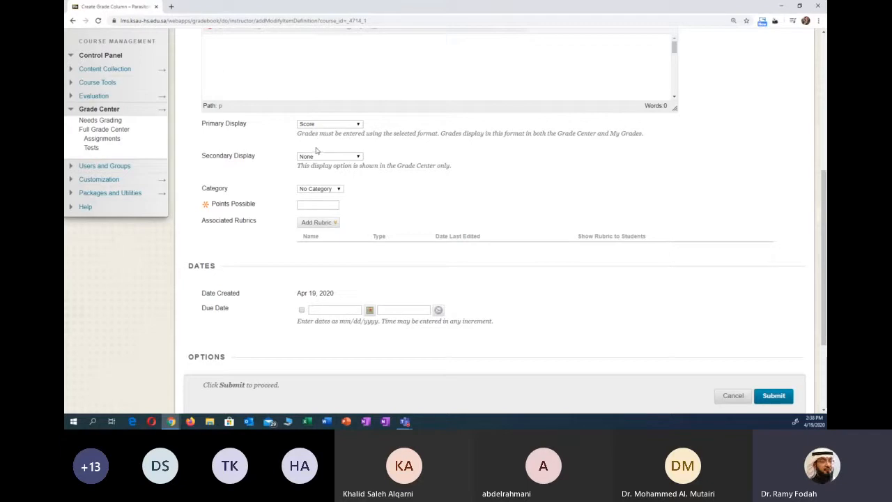
pyautogui.click(338, 126)
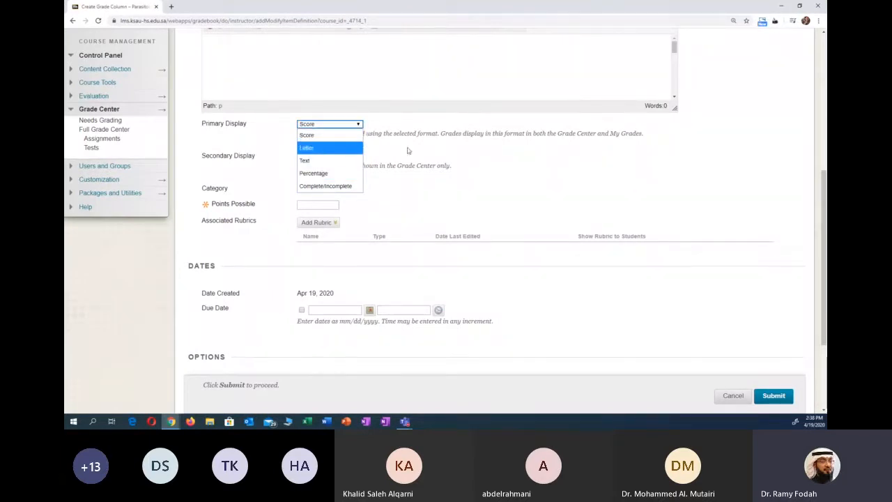
pyautogui.click(453, 165)
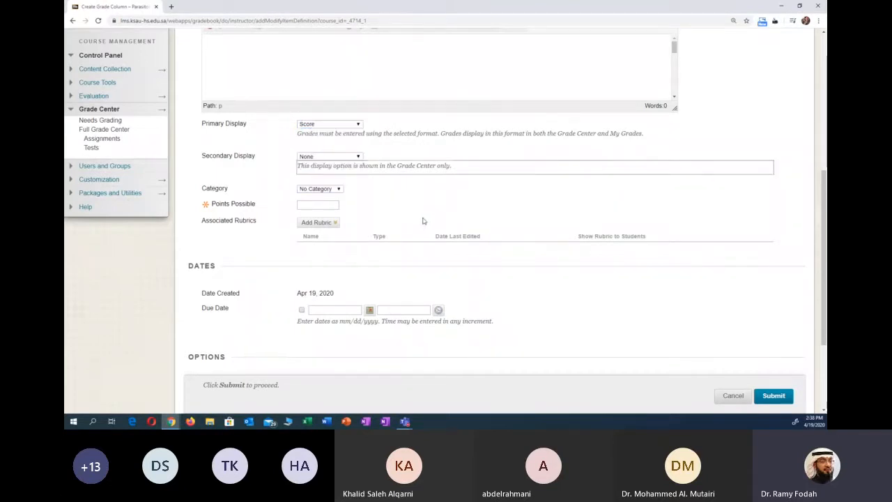
# - Set the new column's points possible to 20 and its secondary display to Percentage
pyautogui.click(322, 205)
pyautogui.click(304, 220)
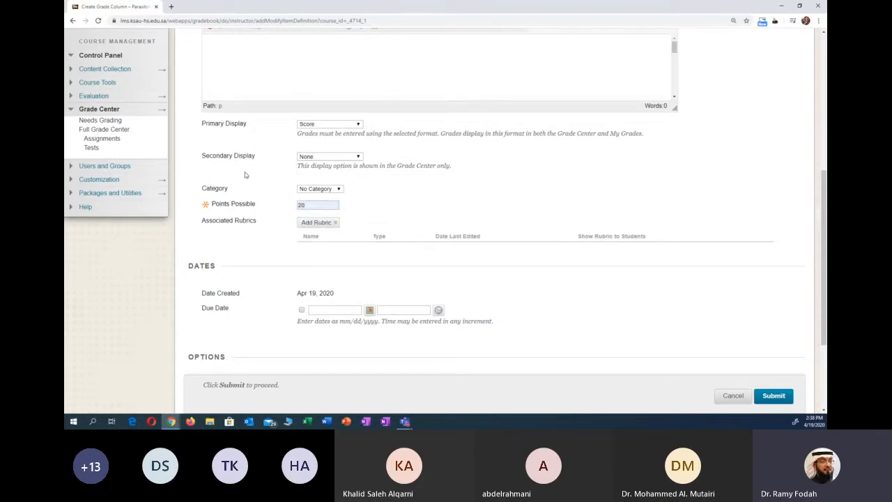
pyautogui.scroll(-1, 274, 207)
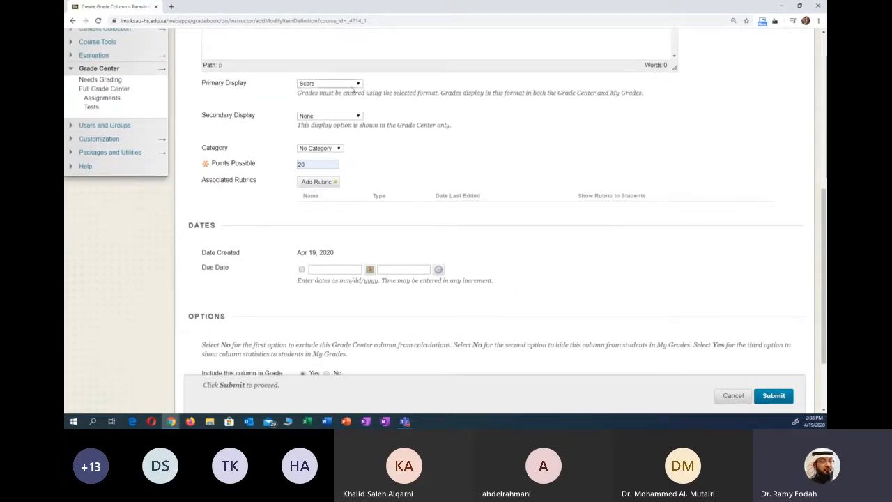
pyautogui.click(358, 116)
pyautogui.click(348, 149)
pyautogui.scroll(-1, 384, 183)
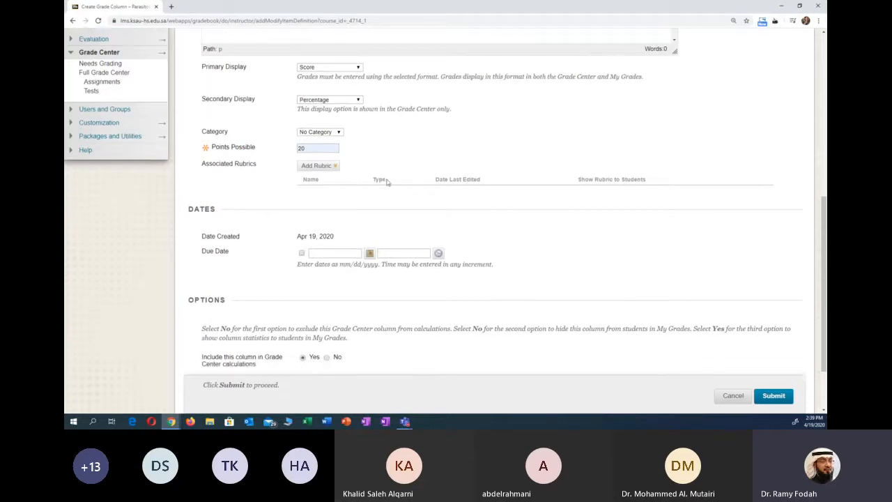
# - Review the new column's rubric, due date and visibility options, and briefly check the Microsoft Teams meeting window before returning to the form
pyautogui.click(332, 160)
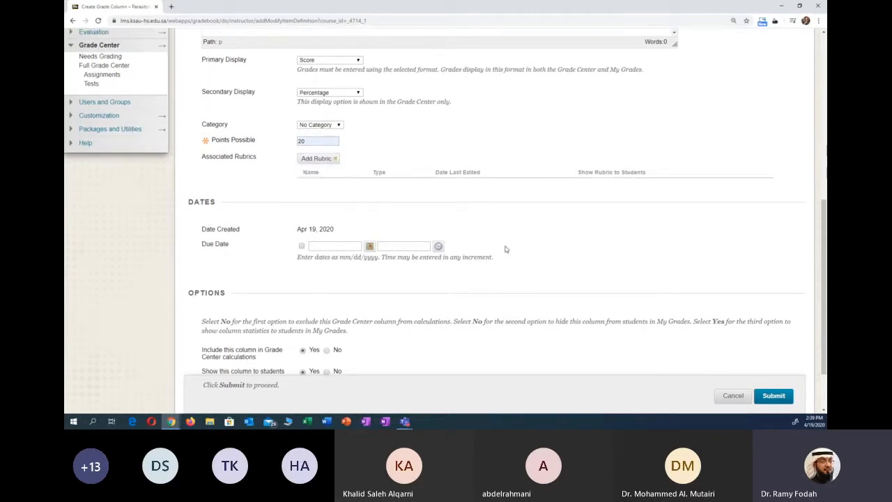
pyautogui.scroll(-3, 504, 247)
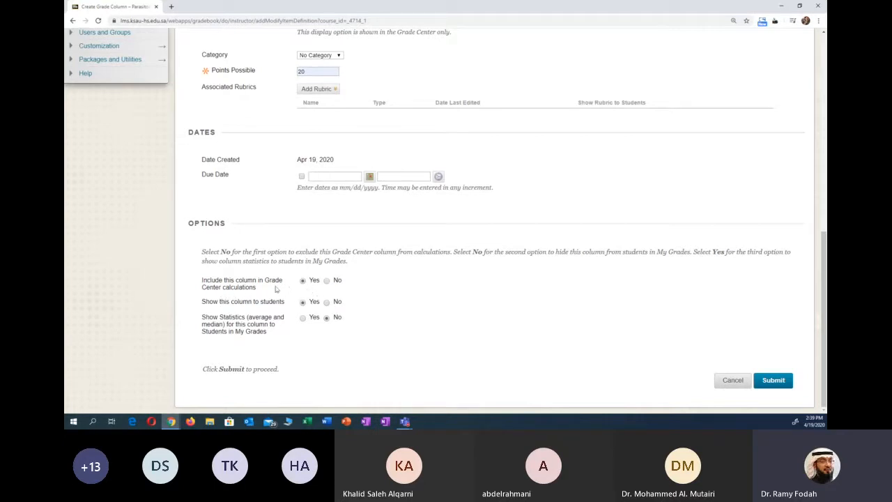
pyautogui.scroll(5, 368, 288)
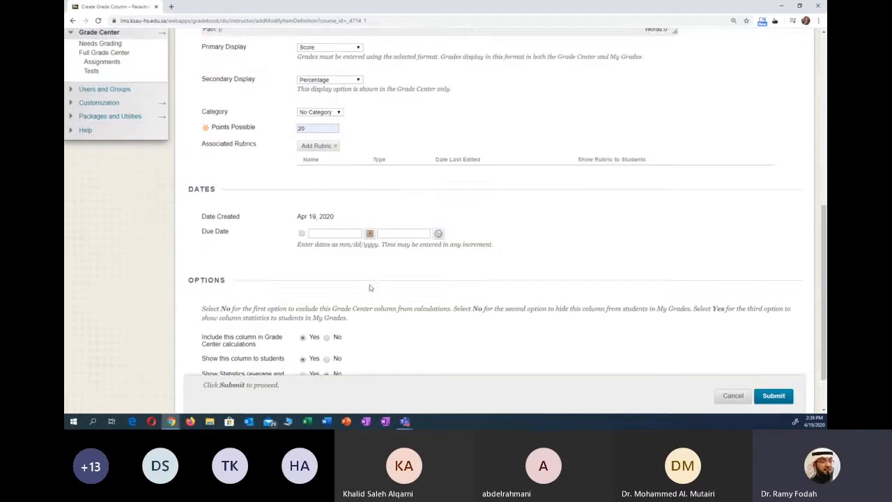
pyautogui.scroll(-5, 373, 325)
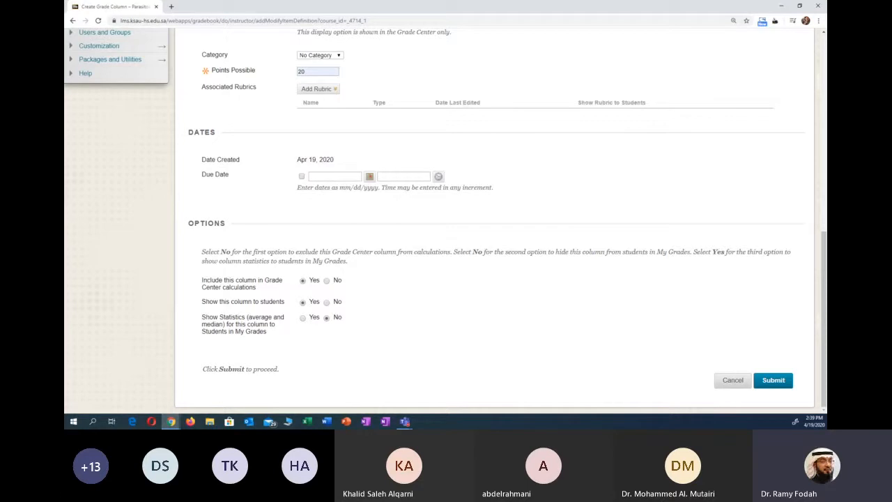
pyautogui.hotkey('alt', 'Tab')
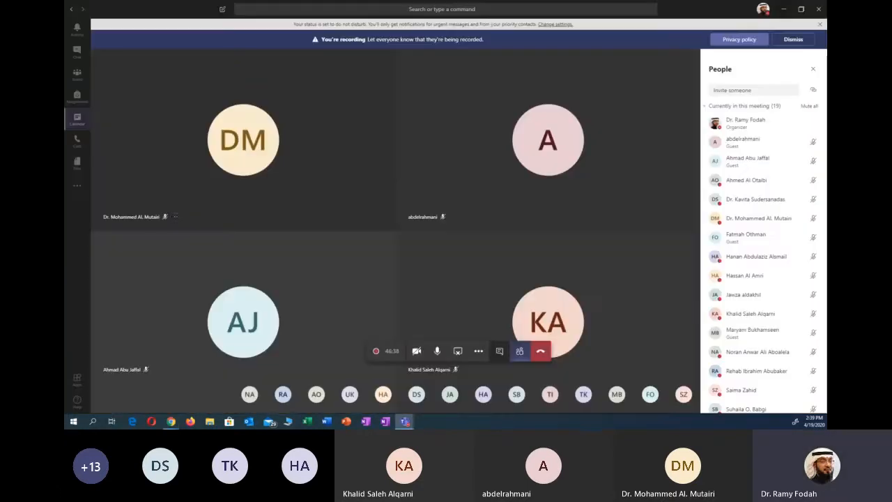
pyautogui.hotkey('alt', 'Tab')
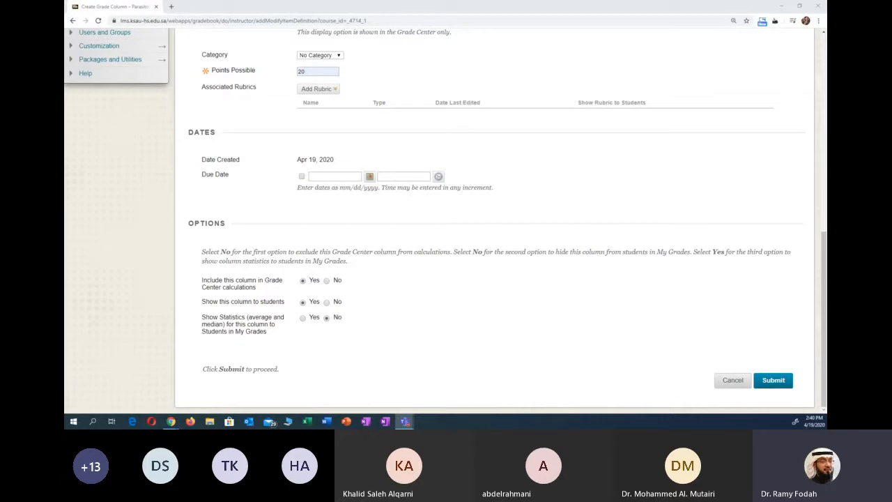
# - Hide the new column and its statistics from students, and submit the column
pyautogui.click(327, 301)
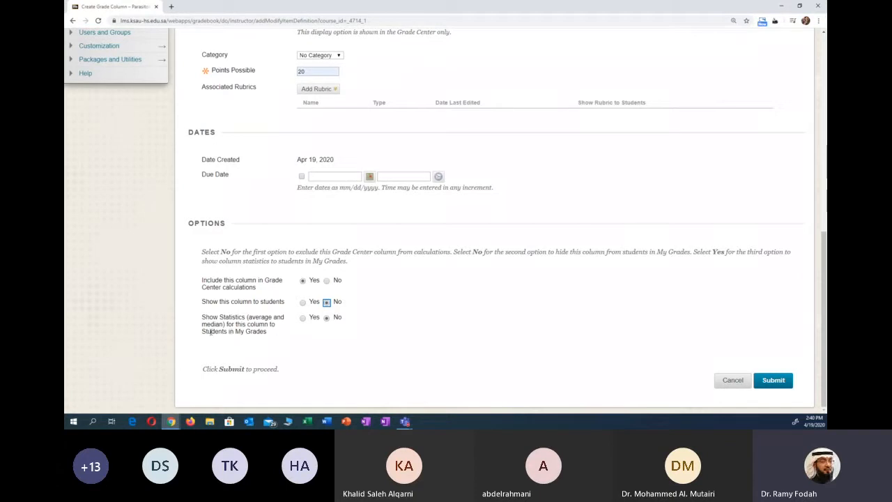
pyautogui.click(315, 322)
pyautogui.click(326, 321)
pyautogui.click(763, 382)
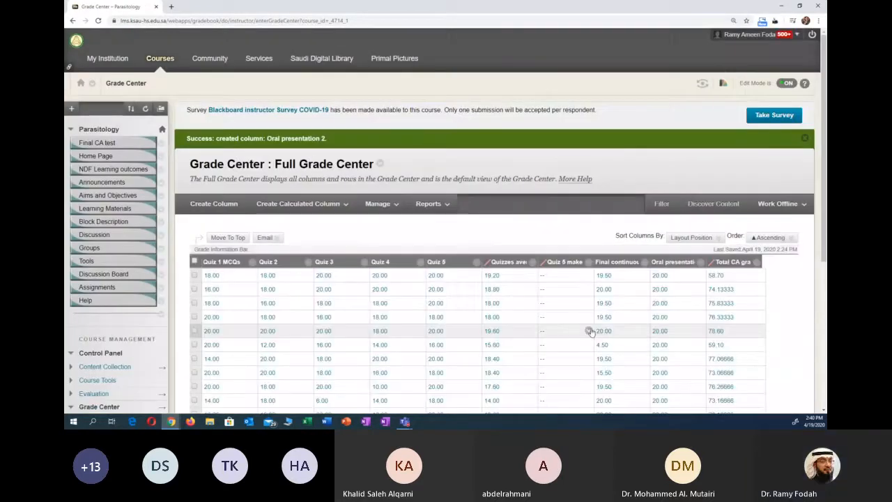
# - Examine the new Oral presentation 2 column at the end of the Full Grade Center
pyautogui.scroll(-3, 590, 332)
pyautogui.scroll(-4, 592, 331)
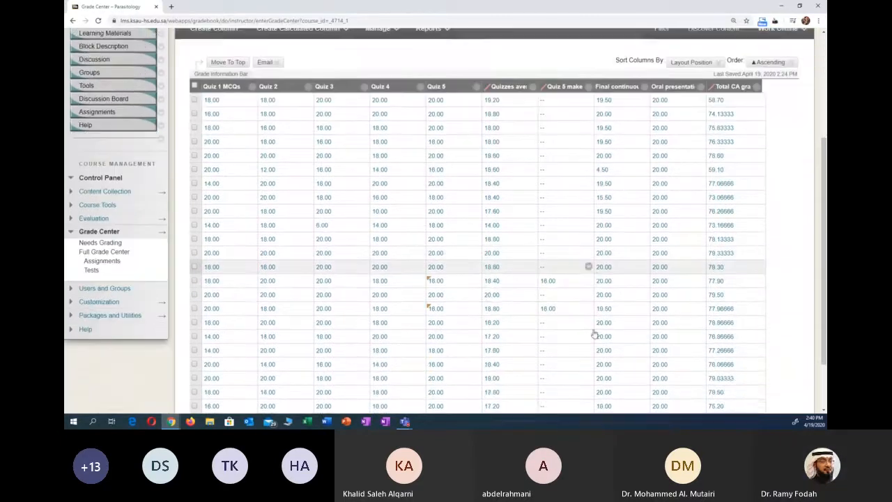
pyautogui.moveTo(635, 359); pyautogui.dragTo(705, 359)
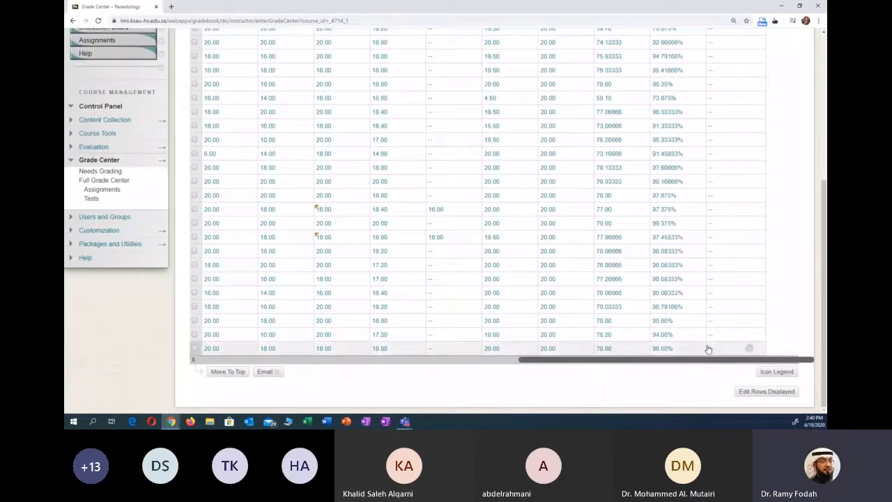
pyautogui.scroll(5, 731, 341)
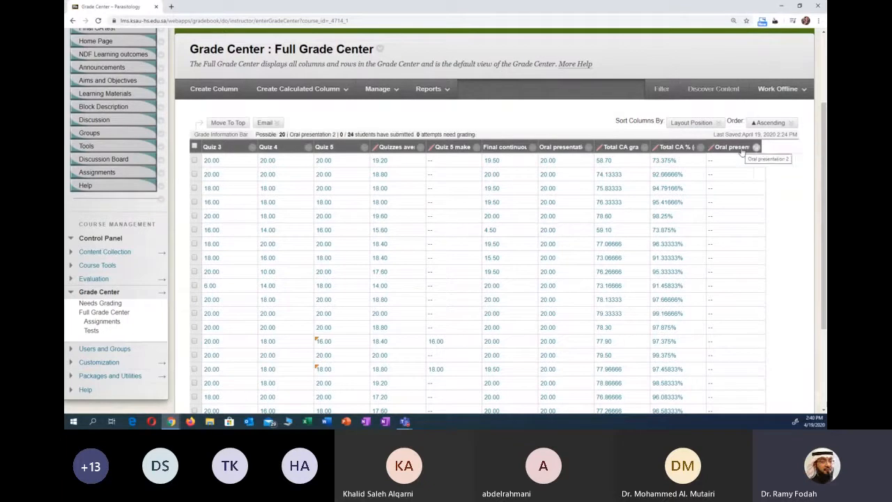
pyautogui.scroll(-2, 723, 241)
pyautogui.scroll(-3, 722, 241)
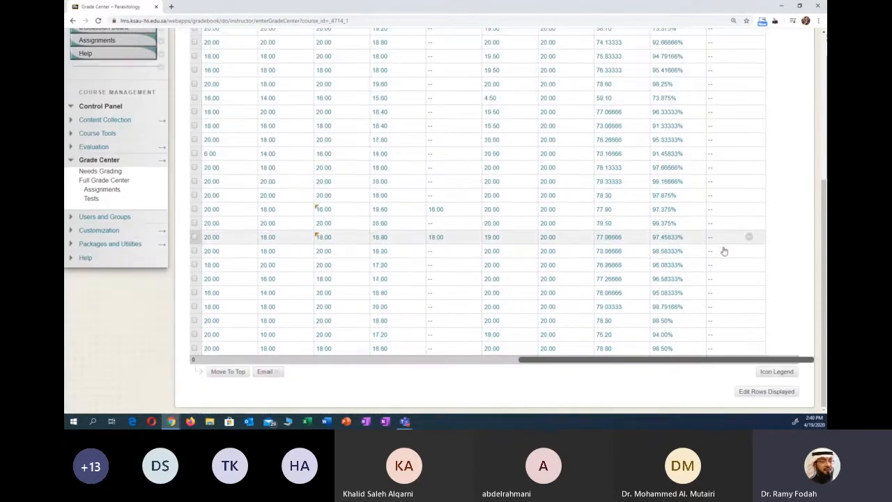
pyautogui.scroll(5, 721, 178)
pyautogui.scroll(-3, 725, 210)
pyautogui.scroll(3, 724, 171)
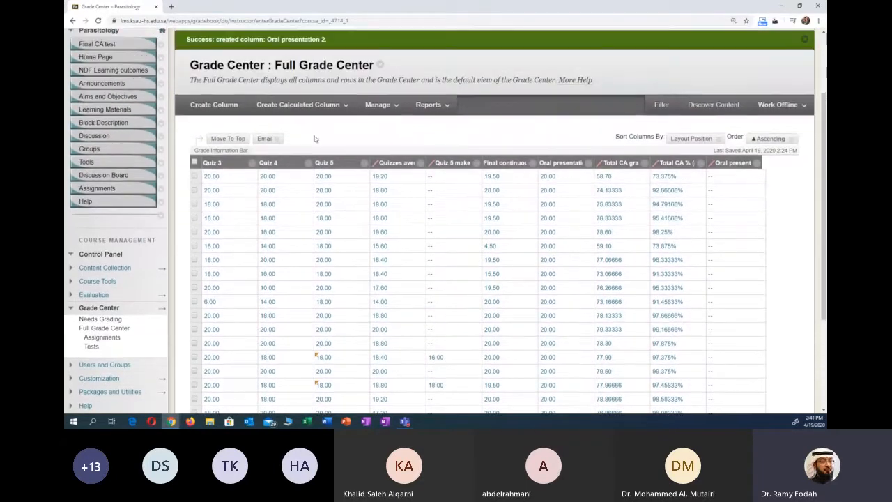
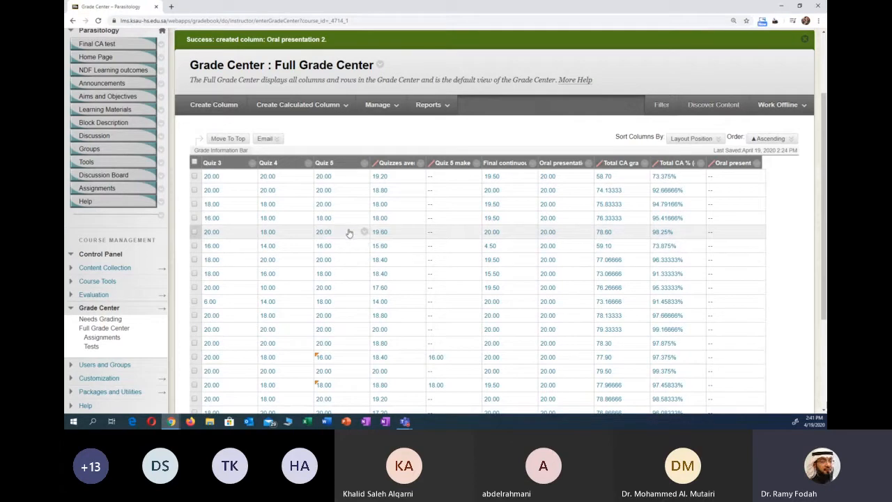
# - Enter a grade of 20 for the first student in the Oral presentation 2 column
pyautogui.click(741, 178)
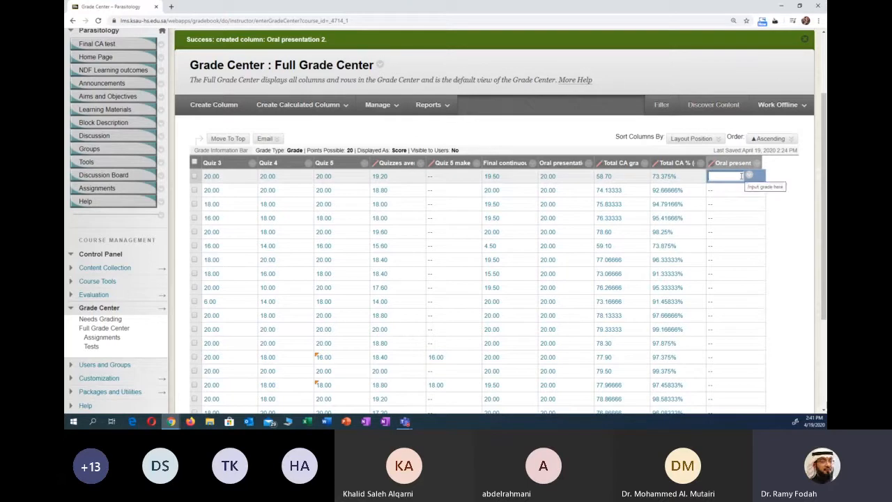
pyautogui.write('20')
pyautogui.press('Return')
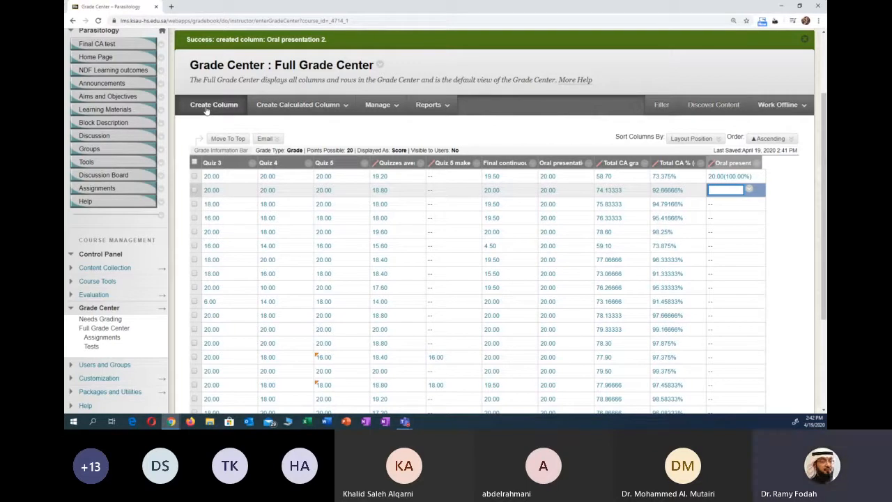
# - Start a calculated Average Column and name it "ave assignment"
pyautogui.moveTo(298, 110)
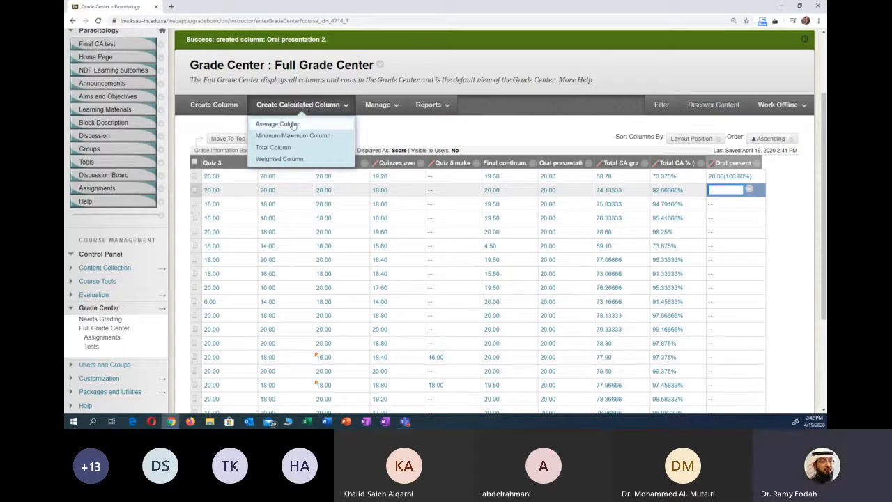
pyautogui.click(293, 124)
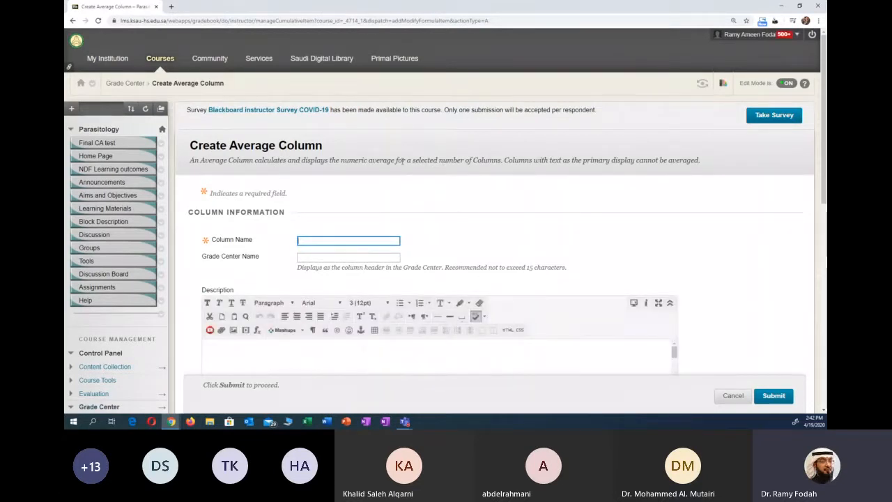
pyautogui.write('Ass')
pyautogui.press('BackSpace')
pyautogui.press('BackSpace')
pyautogui.press('BackSpace')
pyautogui.write('av')
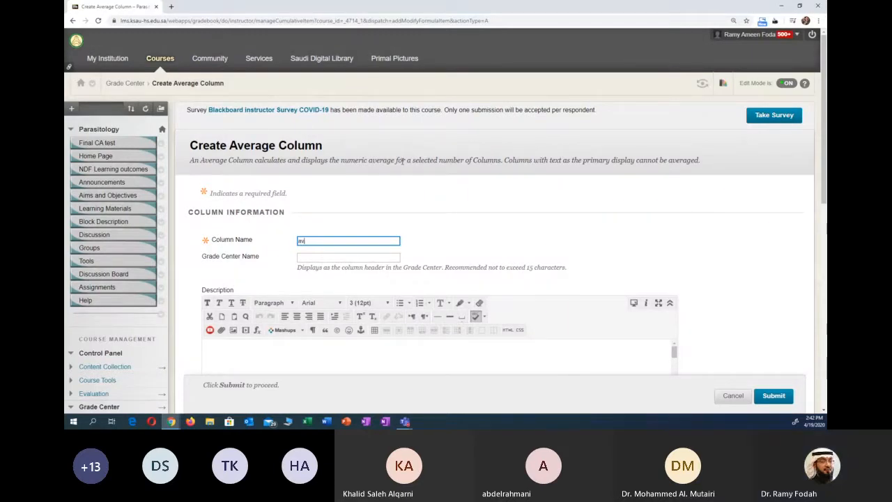
pyautogui.write('e assignment(')
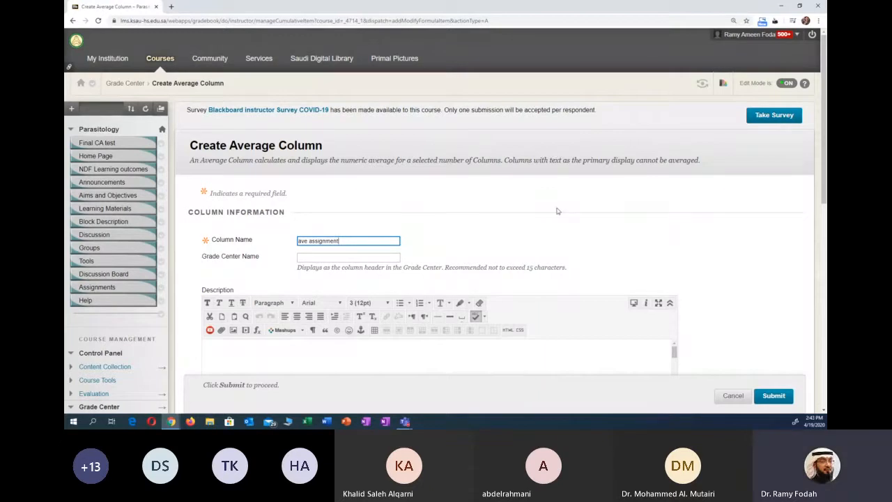
# - Set the average column's primary display to Score
pyautogui.scroll(-3, 557, 209)
pyautogui.scroll(-1, 567, 220)
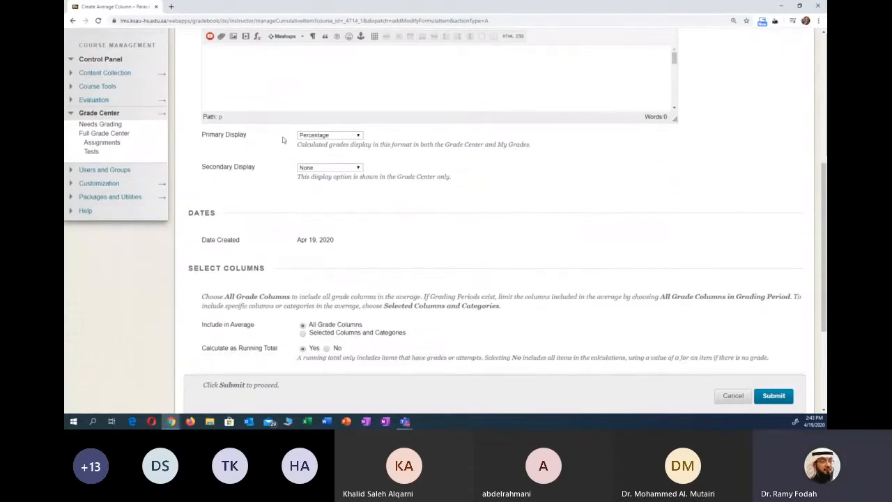
pyautogui.click(328, 135)
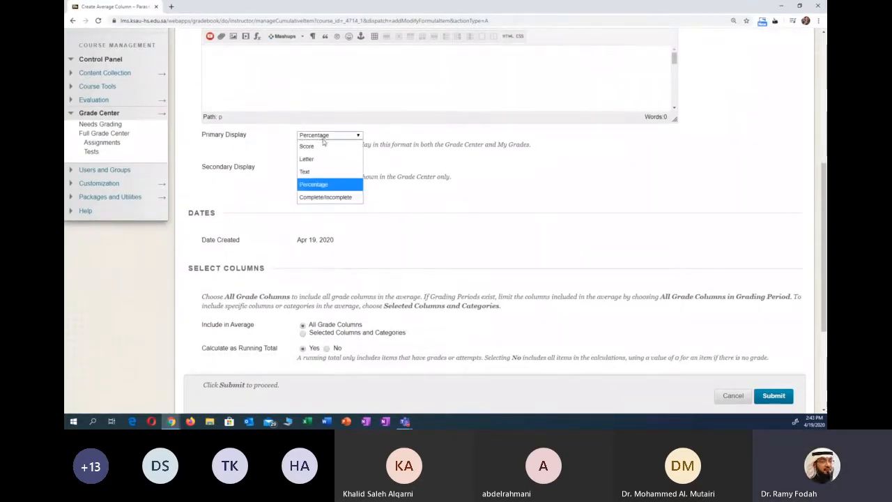
pyautogui.click(321, 146)
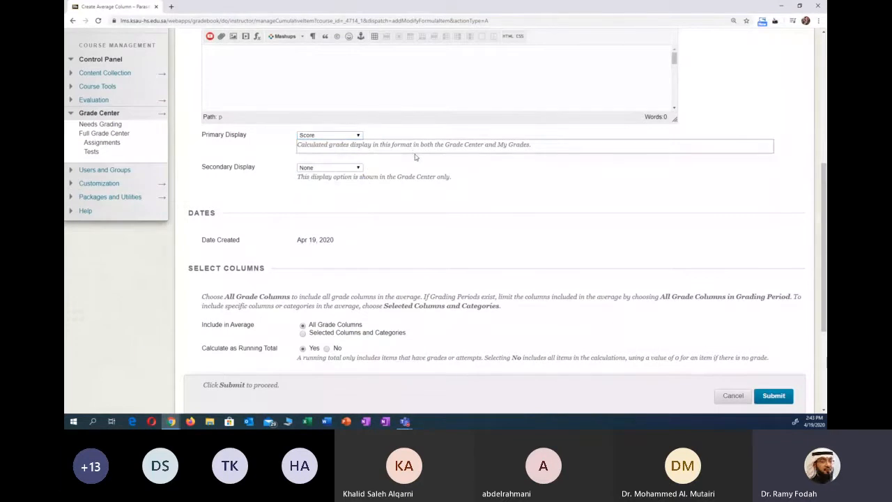
# - Set the average to include only Selected Columns and Categories
pyautogui.scroll(-1, 416, 158)
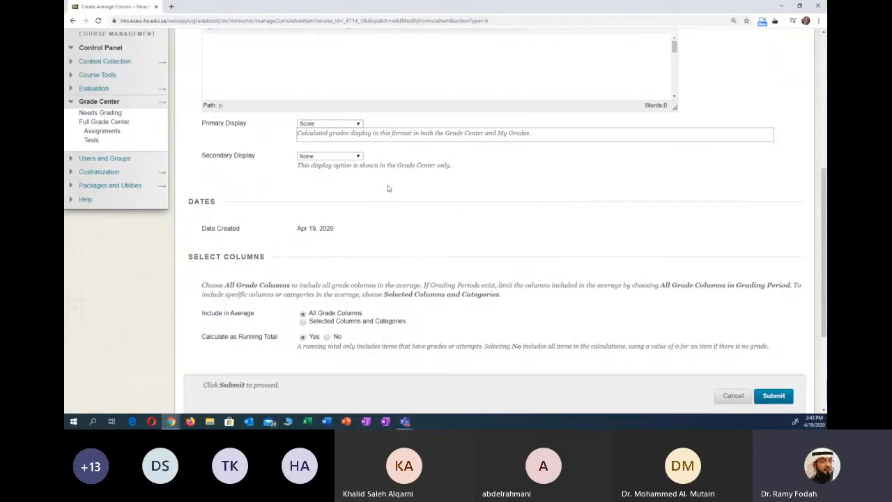
pyautogui.scroll(-3, 388, 188)
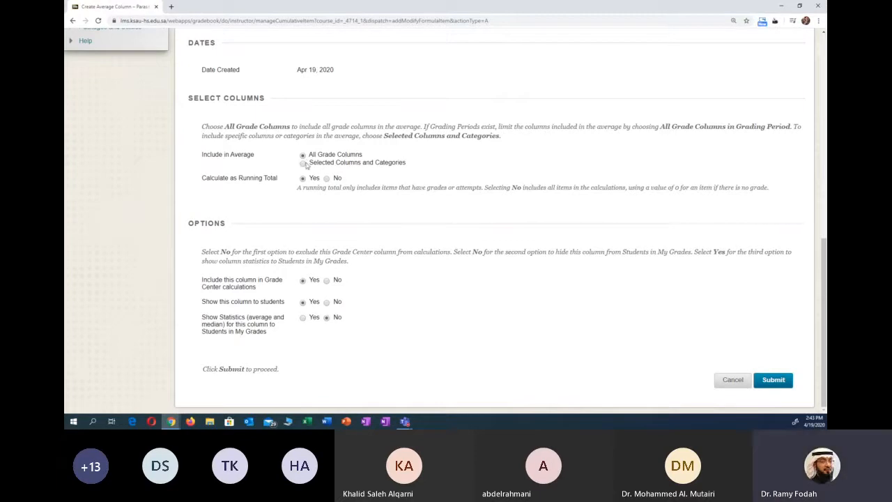
pyautogui.scroll(10, 432, 166)
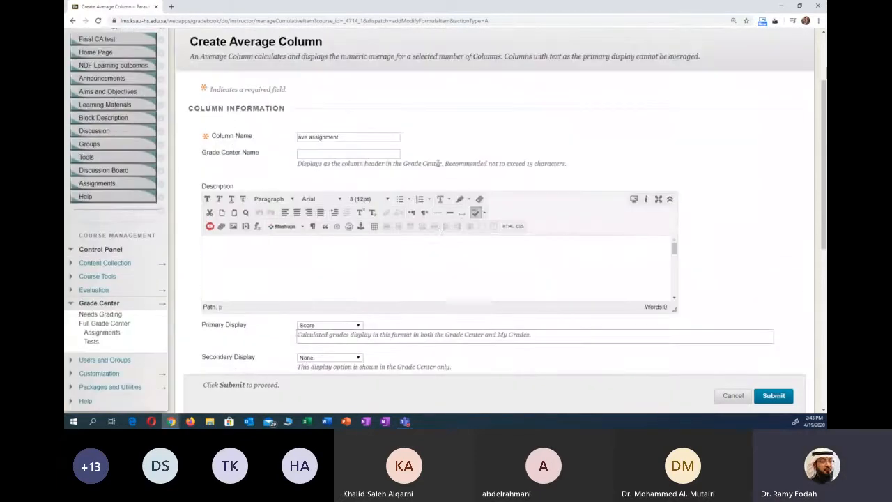
pyautogui.scroll(-8, 460, 204)
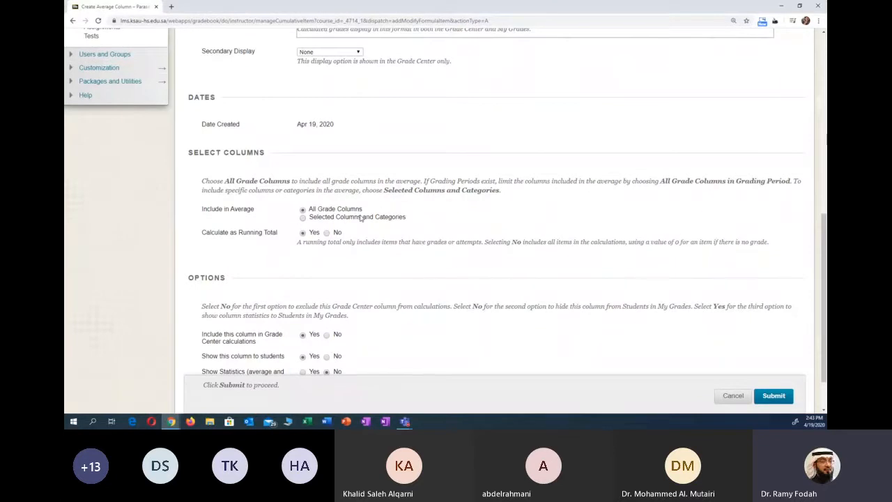
pyautogui.scroll(-1, 361, 218)
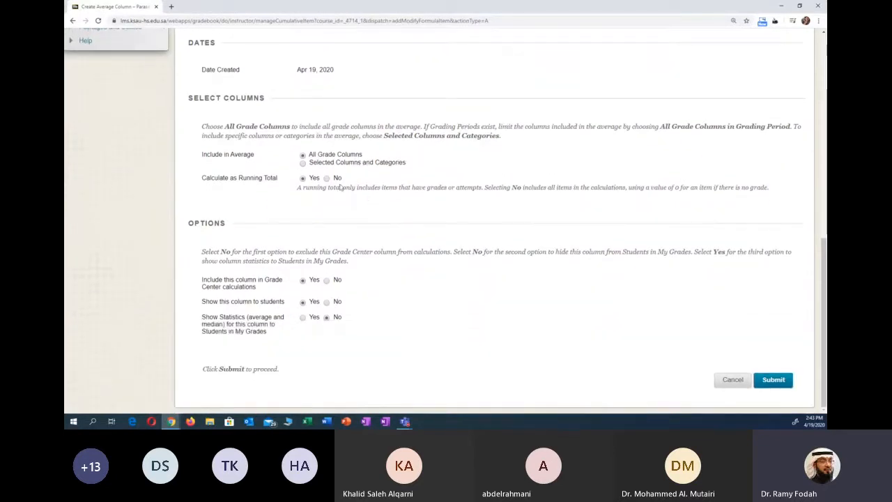
pyautogui.click(303, 163)
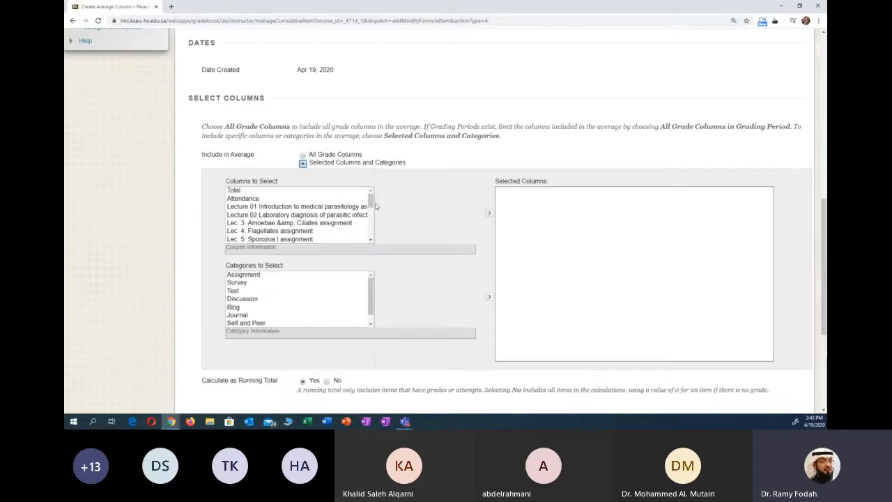
# - Add the six lecture assignment columns, from Lecture 01 Introduction to medical parasitology to Lec. 6: Sporozoa II, to the selected columns
pyautogui.scroll(-1, 390, 151)
pyautogui.scroll(-1, 376, 143)
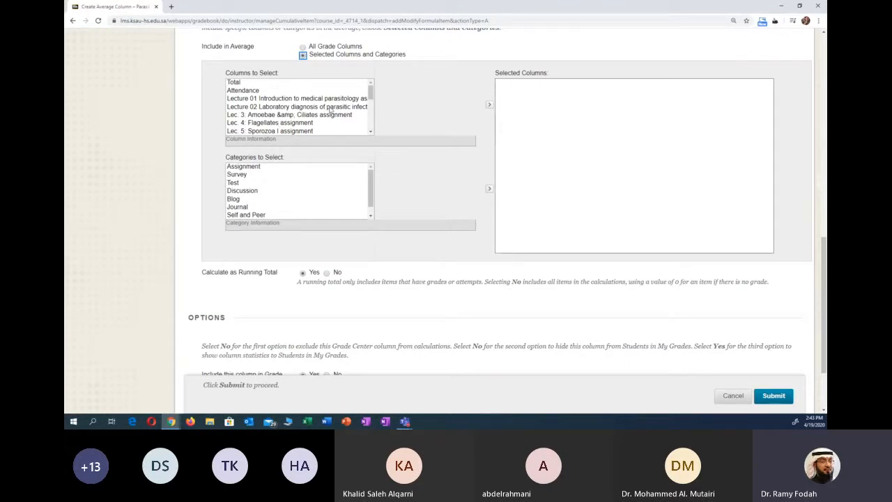
pyautogui.click(261, 102)
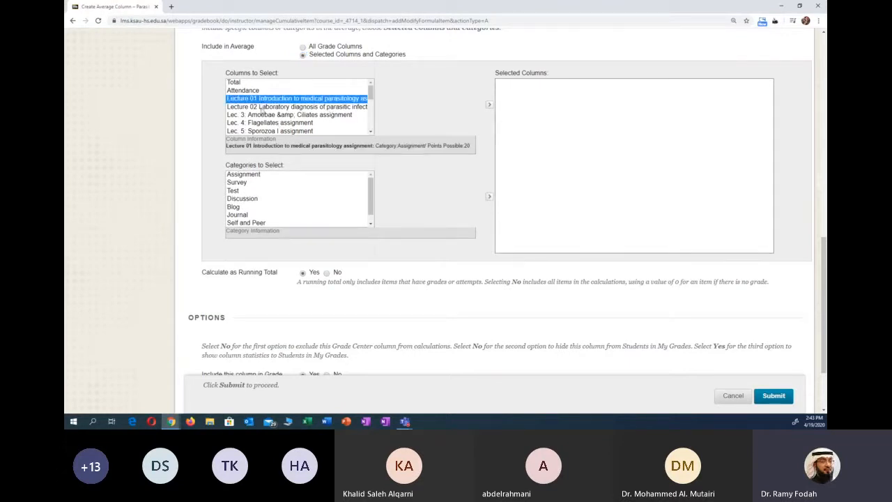
pyautogui.keyDown('ctrl'); pyautogui.click(263, 106); pyautogui.keyUp('ctrl')
pyautogui.keyDown('ctrl'); pyautogui.click(262, 114); pyautogui.keyUp('ctrl')
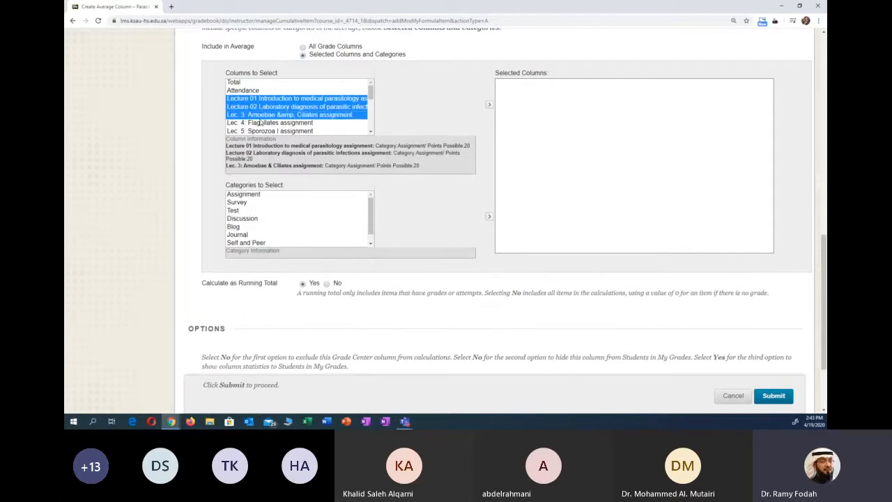
pyautogui.keyDown('ctrl'); pyautogui.click(264, 122); pyautogui.keyUp('ctrl')
pyautogui.keyDown('ctrl'); pyautogui.click(290, 131); pyautogui.keyUp('ctrl')
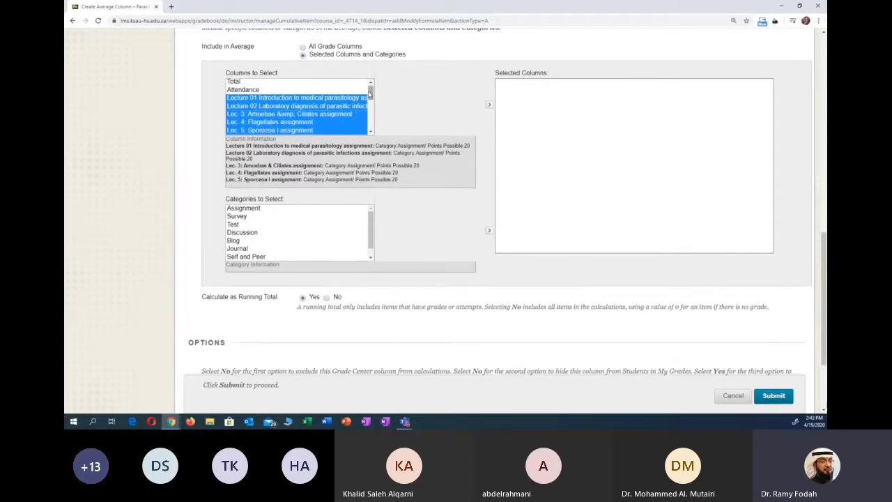
pyautogui.scroll(-1, 285, 125)
pyautogui.keyDown('ctrl'); pyautogui.click(282, 116); pyautogui.keyUp('ctrl')
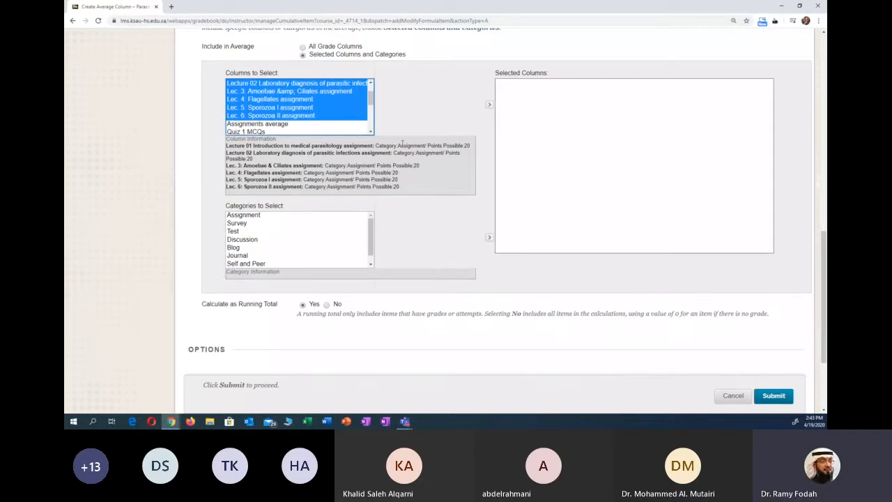
pyautogui.click(489, 105)
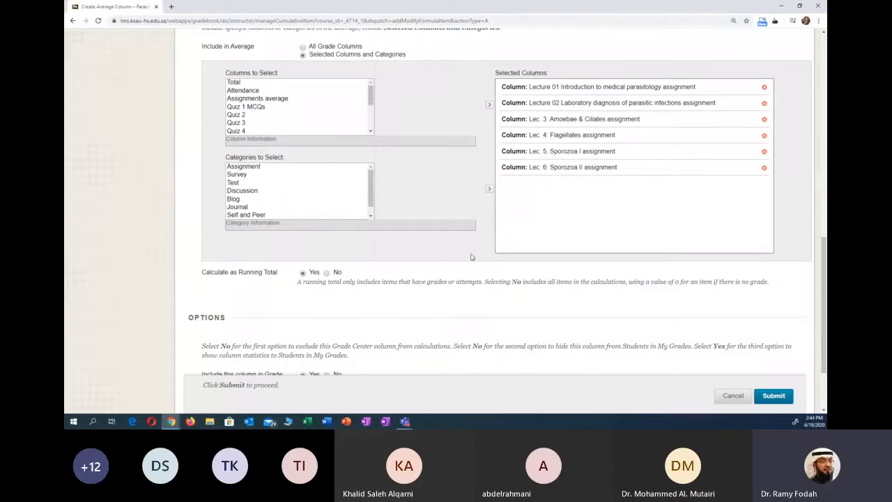
# - Examine the selected assignment columns and the explanation of the Calculate as Running Total option
pyautogui.scroll(-2, 472, 253)
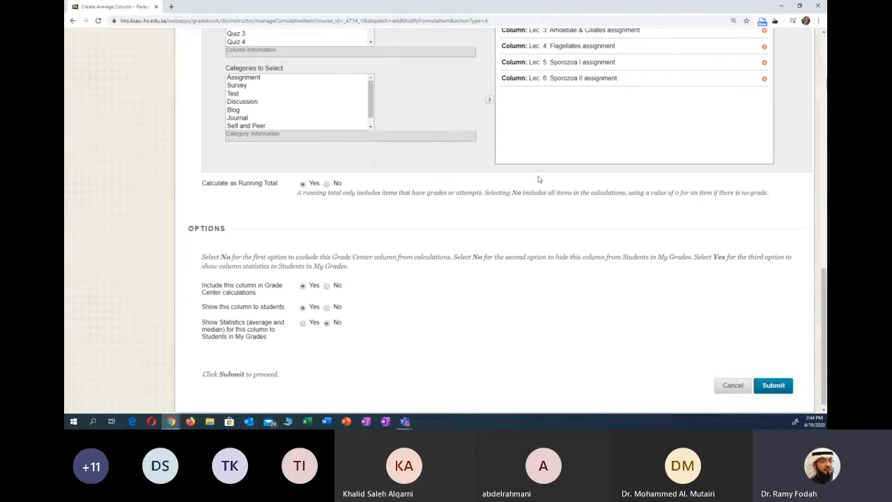
pyautogui.scroll(3, 529, 185)
pyautogui.scroll(-2, 537, 182)
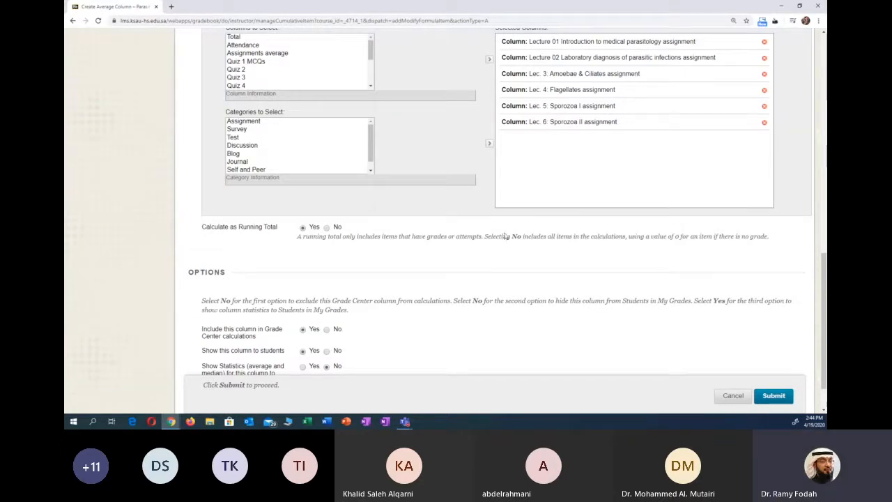
pyautogui.scroll(-1, 505, 235)
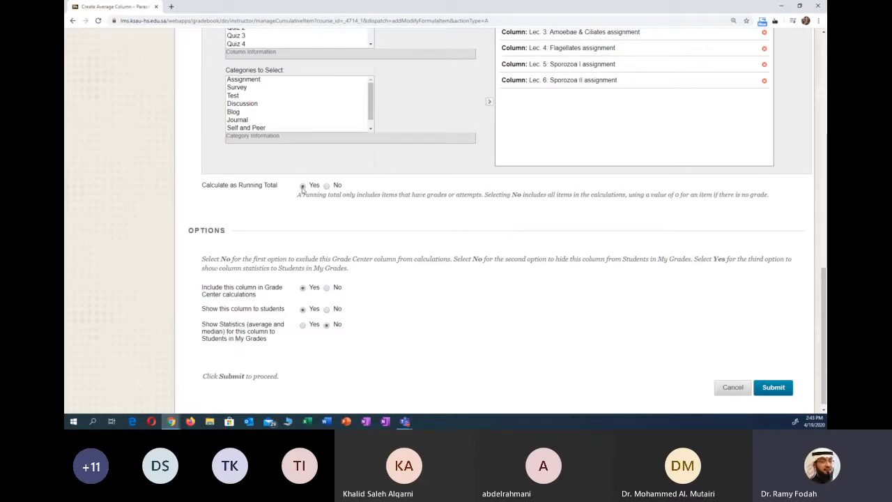
pyautogui.scroll(3, 428, 220)
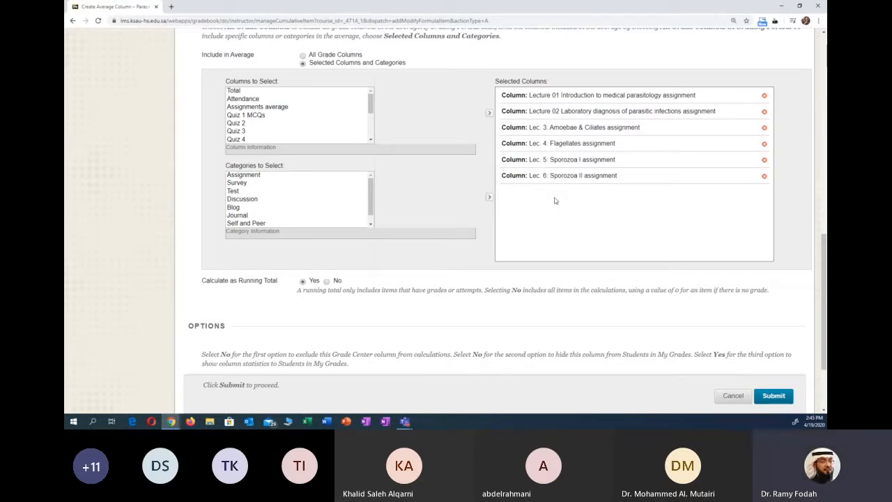
pyautogui.scroll(-1, 488, 223)
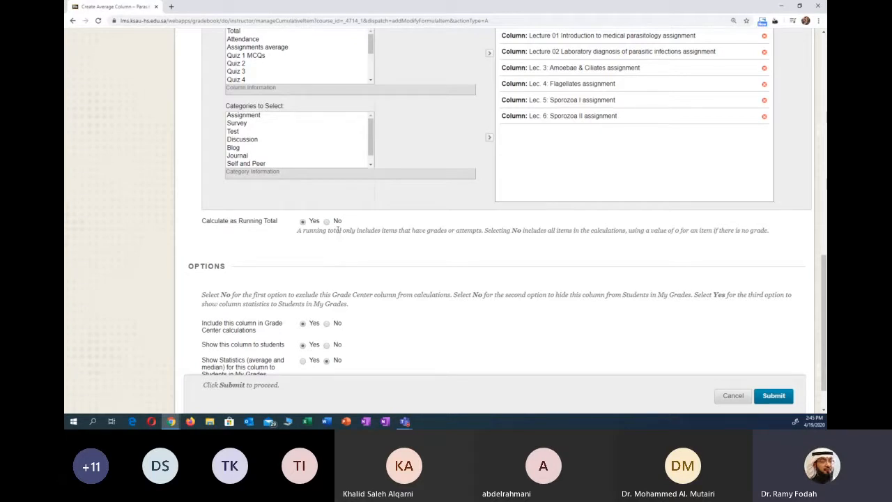
# - Switch Calculate as Running Total to No to show the alternative, and set it back to Yes
pyautogui.click(326, 222)
pyautogui.click(303, 222)
pyautogui.click(327, 222)
pyautogui.scroll(2, 354, 245)
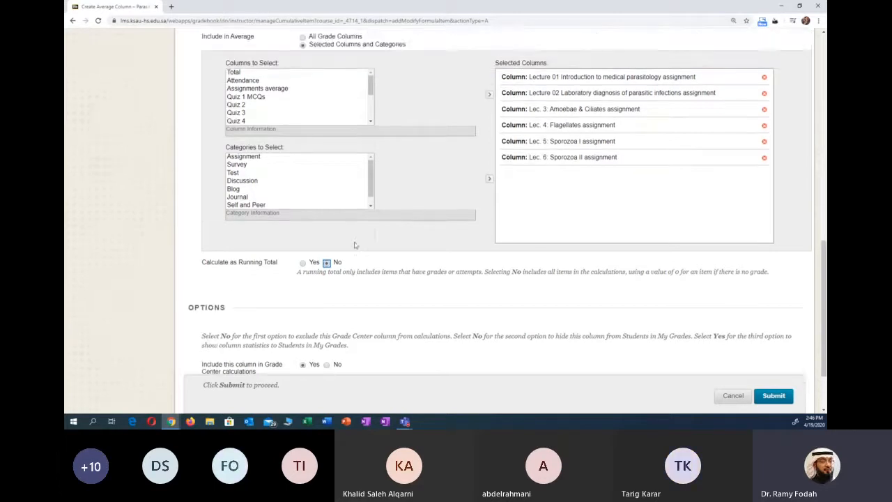
pyautogui.scroll(-1, 383, 286)
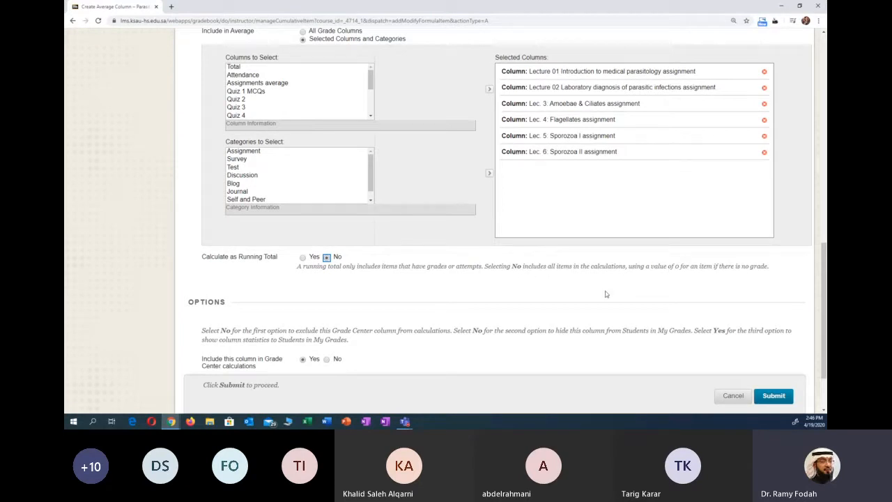
pyautogui.click(304, 258)
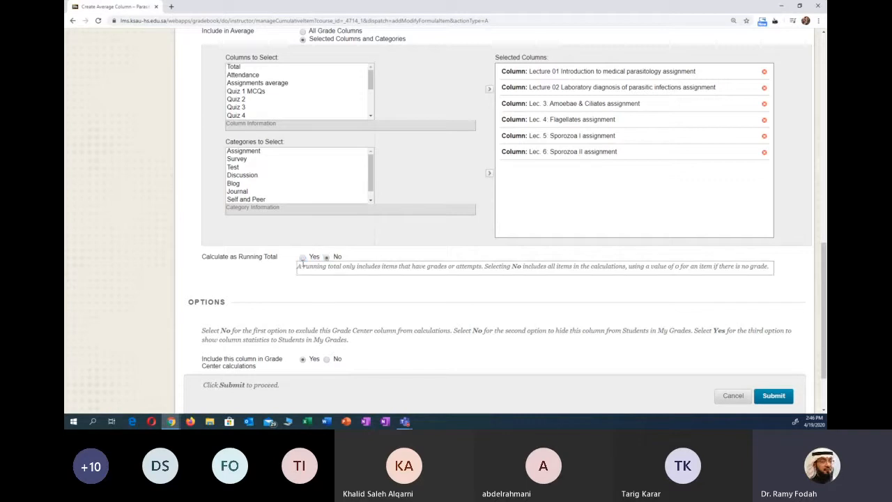
pyautogui.click(303, 258)
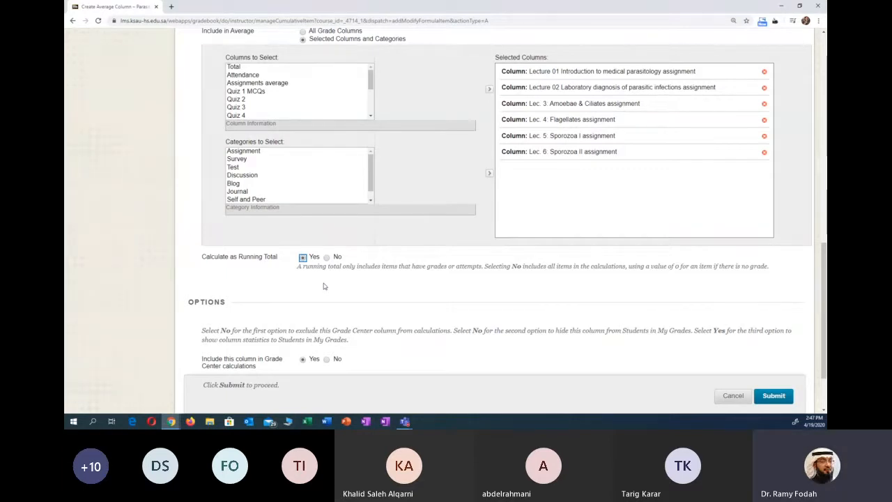
# - Hide the average column from students and submit it
pyautogui.scroll(-2, 317, 283)
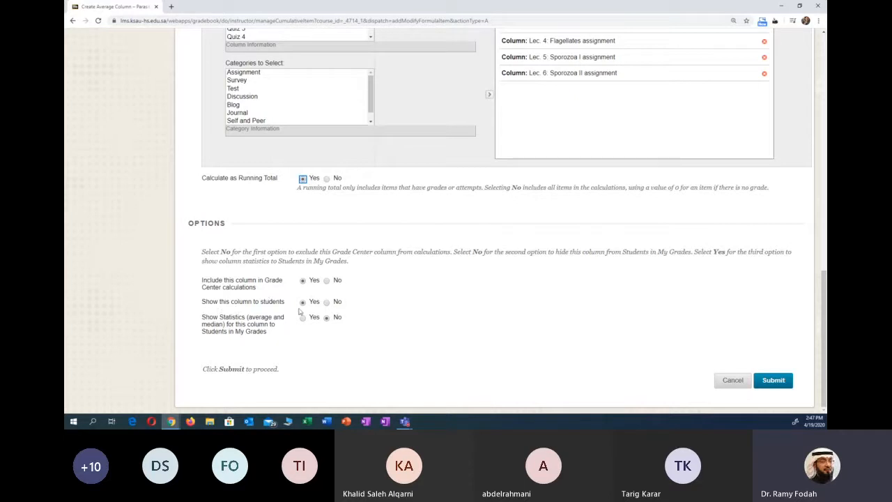
pyautogui.click(326, 303)
pyautogui.scroll(5, 448, 348)
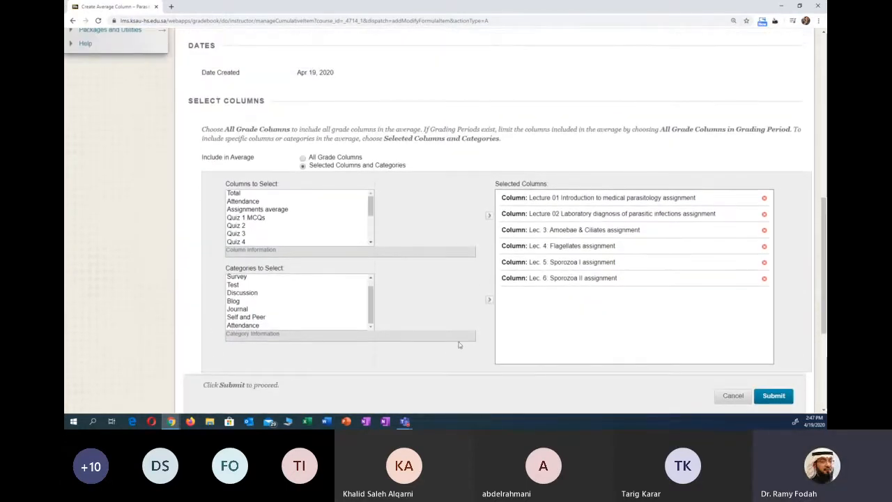
pyautogui.scroll(-5, 493, 359)
pyautogui.click(772, 380)
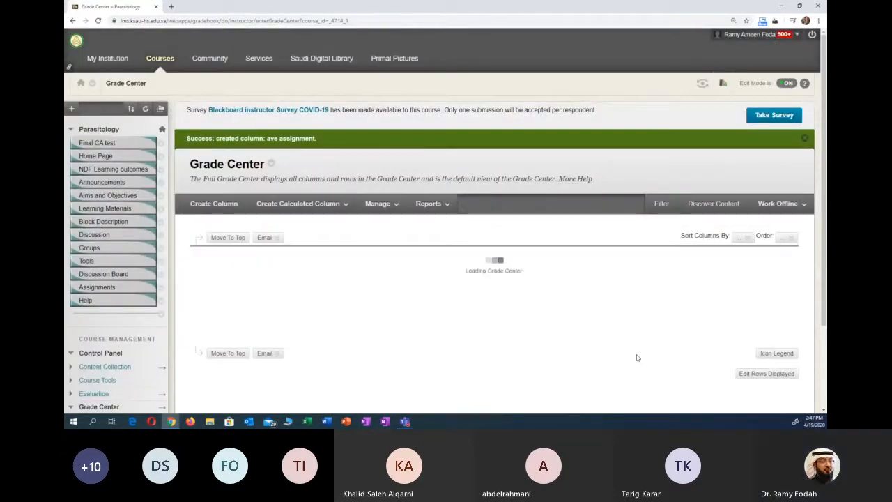
# - Examine the new ave assignment column at the end of the Full Grade Center
pyautogui.scroll(-3, 648, 362)
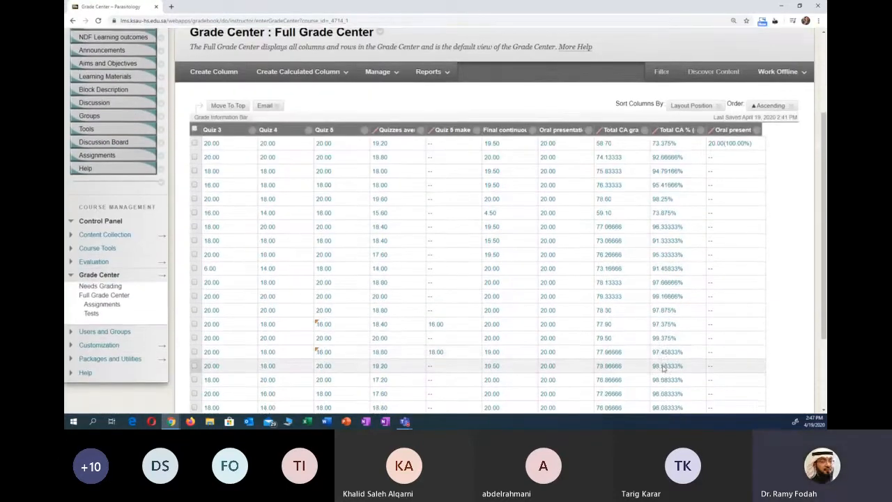
pyautogui.scroll(-3, 664, 367)
pyautogui.moveTo(711, 360); pyautogui.dragTo(755, 358)
pyautogui.scroll(1, 753, 348)
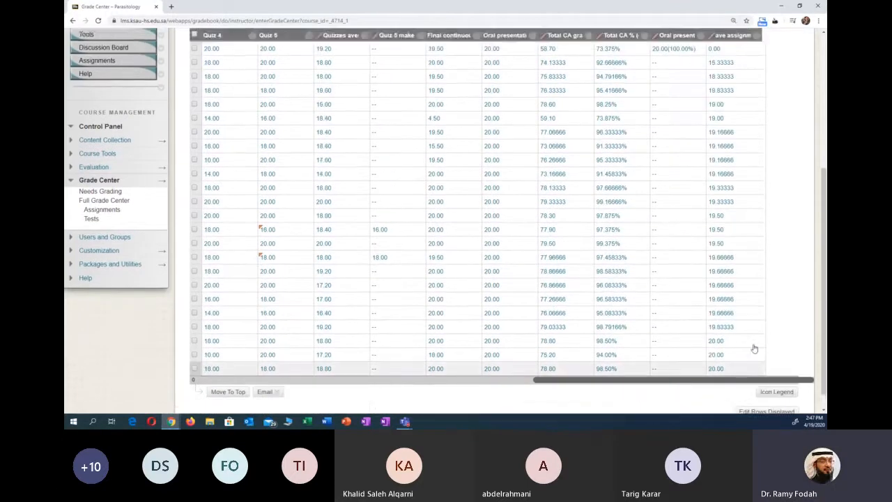
# - Start a new calculated Total column from the Full Grade Center
pyautogui.scroll(3, 754, 348)
pyautogui.scroll(-1, 755, 336)
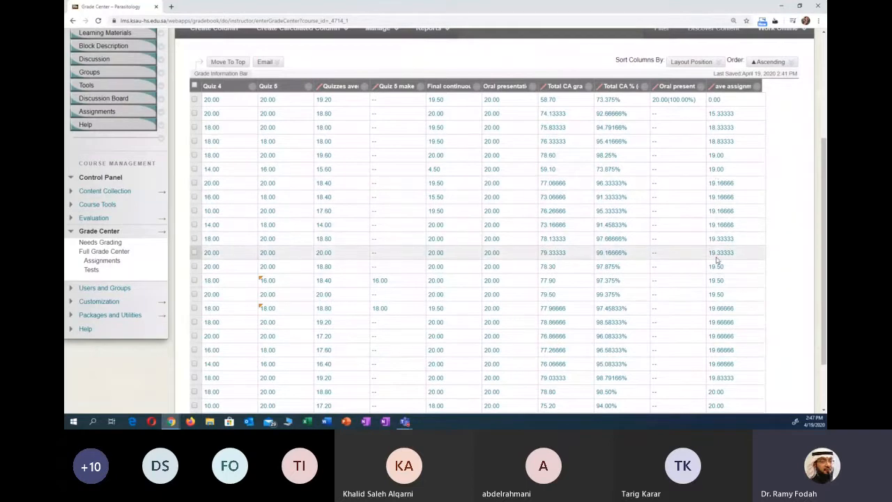
pyautogui.scroll(3, 718, 260)
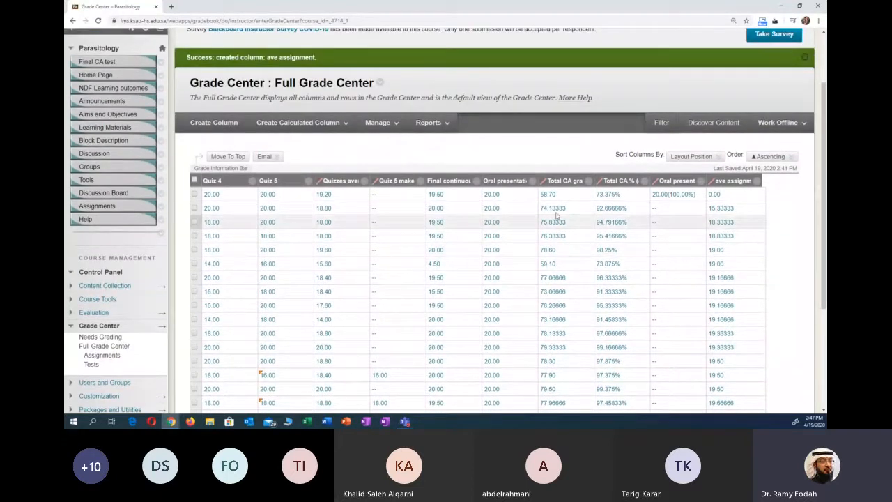
pyautogui.click(325, 122)
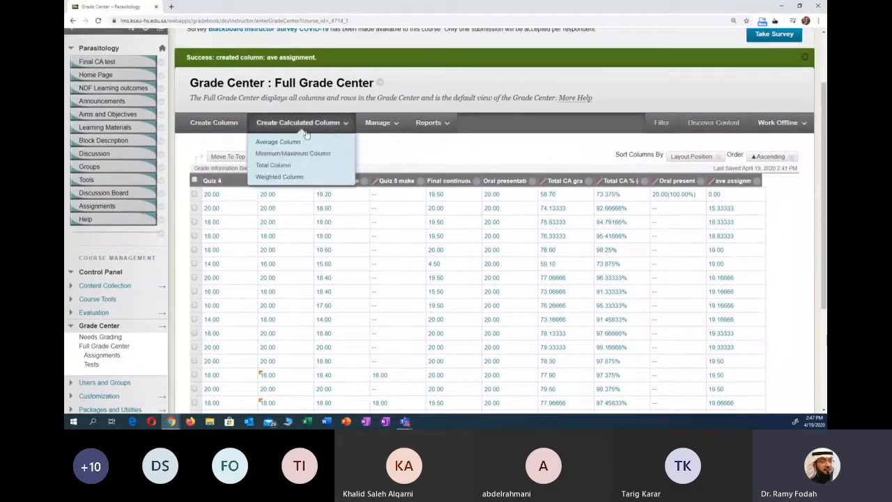
pyautogui.click(282, 170)
pyautogui.scroll(-2, 475, 226)
pyautogui.scroll(-3, 706, 227)
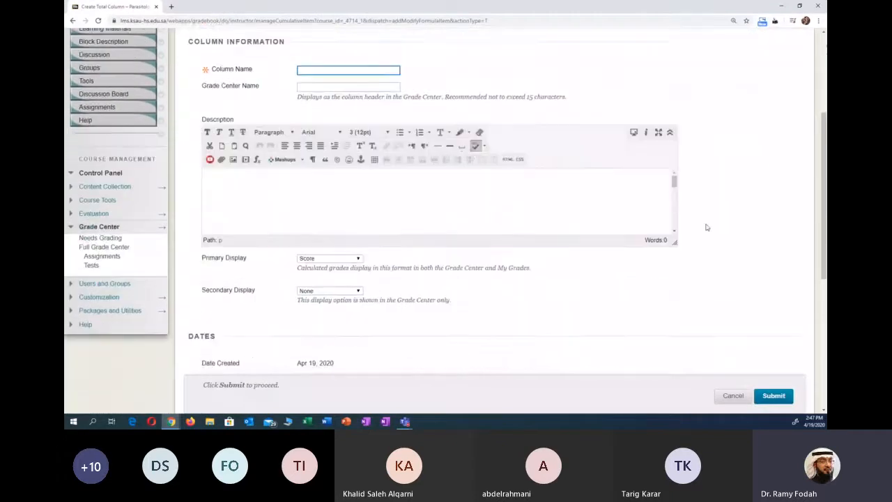
pyautogui.scroll(-2, 702, 227)
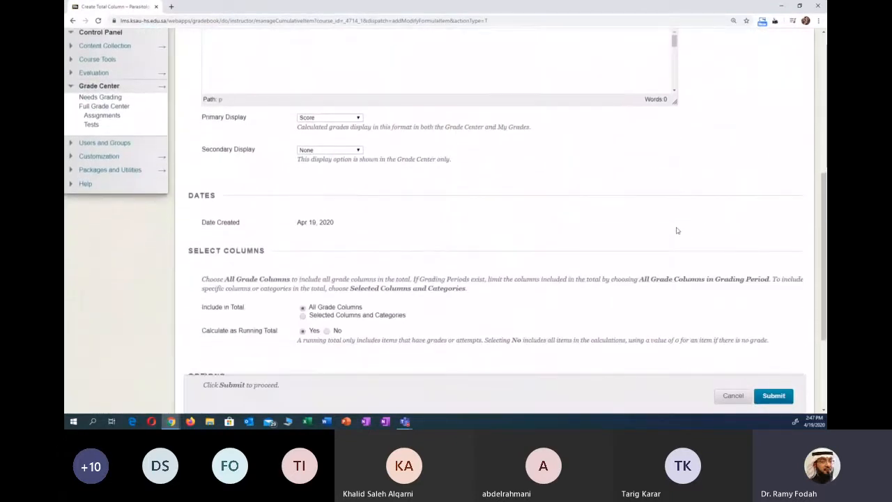
pyautogui.scroll(5, 701, 225)
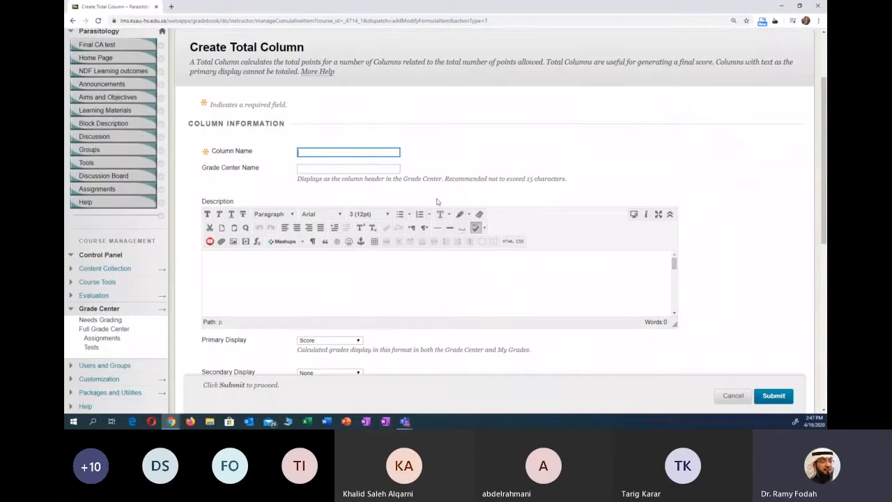
# - Name the new calculated column Total
pyautogui.write('Ttoal')
pyautogui.press('BackSpace')
pyautogui.press('BackSpace')
pyautogui.press('BackSpace')
pyautogui.press('BackSpace')
pyautogui.press('BackSpace')
pyautogui.write('Total')
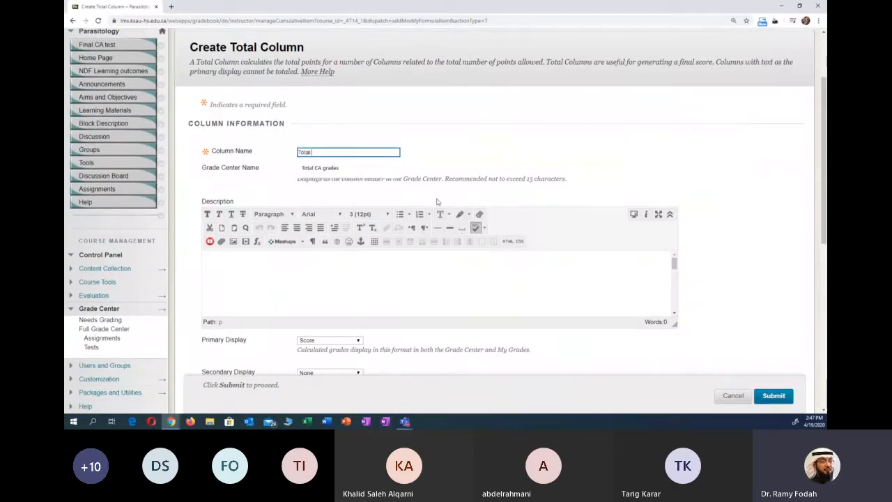
pyautogui.click(423, 160)
# - Set the total column's secondary display to Percentage
pyautogui.scroll(-3, 426, 167)
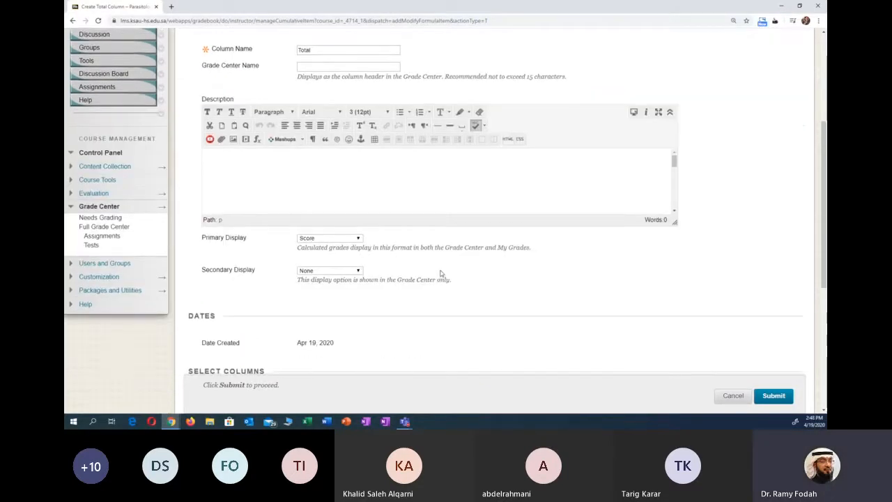
pyautogui.scroll(-3, 439, 265)
pyautogui.scroll(3, 436, 255)
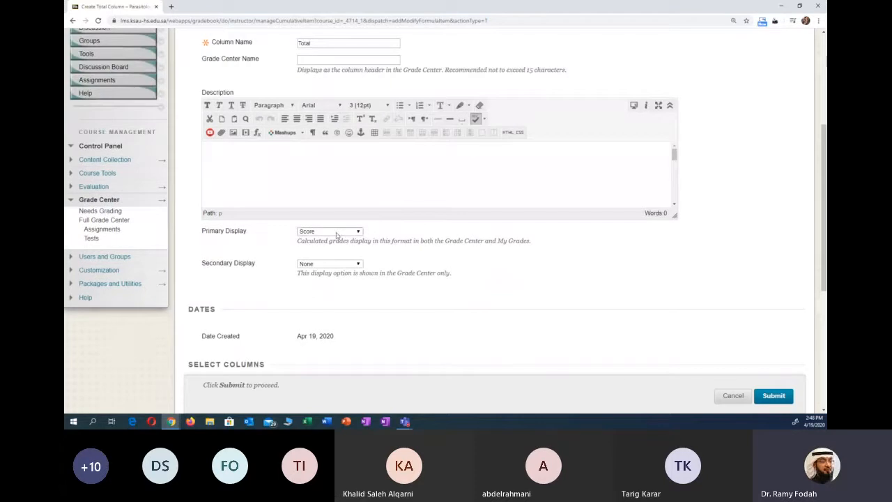
pyautogui.click(342, 263)
pyautogui.click(327, 313)
pyautogui.scroll(-3, 414, 291)
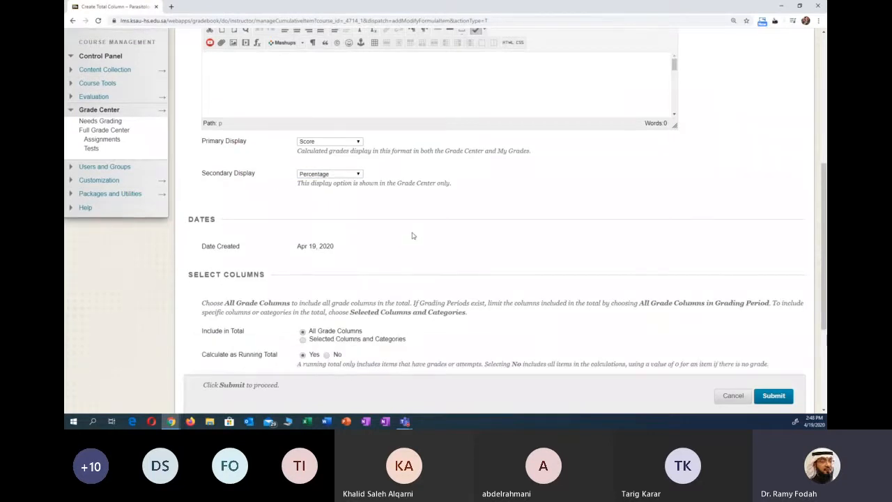
# - Restrict the columns included in the total to Selected Columns and Categories
pyautogui.scroll(-4, 413, 235)
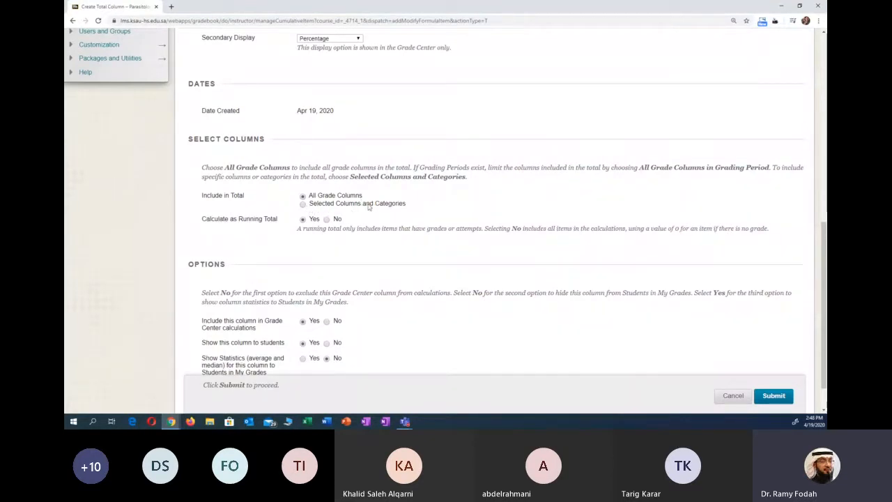
pyautogui.click(321, 204)
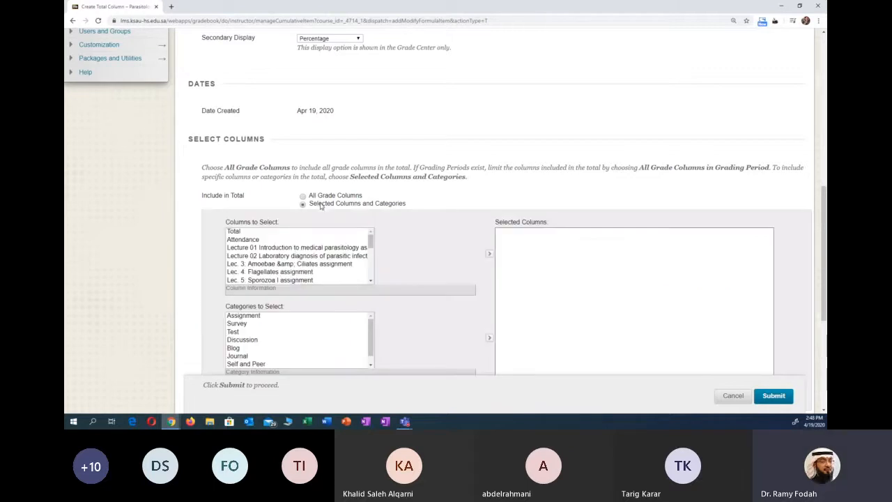
pyautogui.scroll(-3, 436, 146)
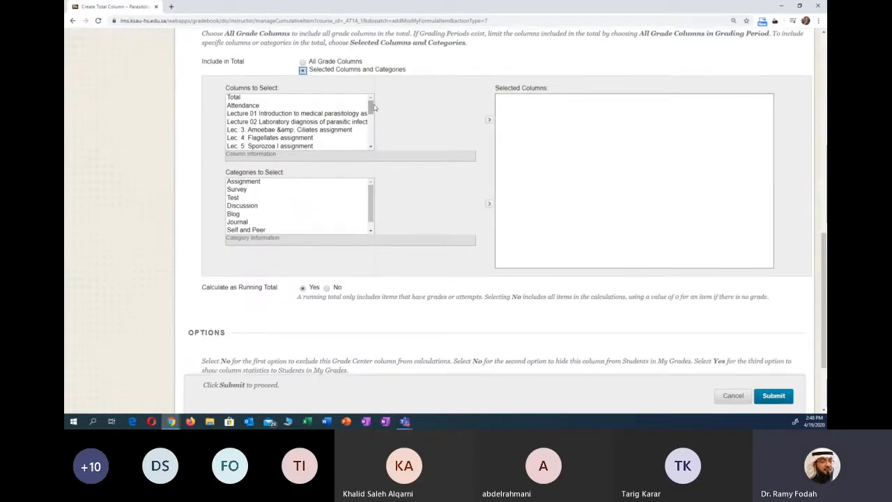
# - Add Assignments average, Quizzes average, Final continuous assessment test and Oral presentation to the total's selected columns
pyautogui.moveTo(371, 106); pyautogui.dragTo(371, 132)
pyautogui.click(286, 116)
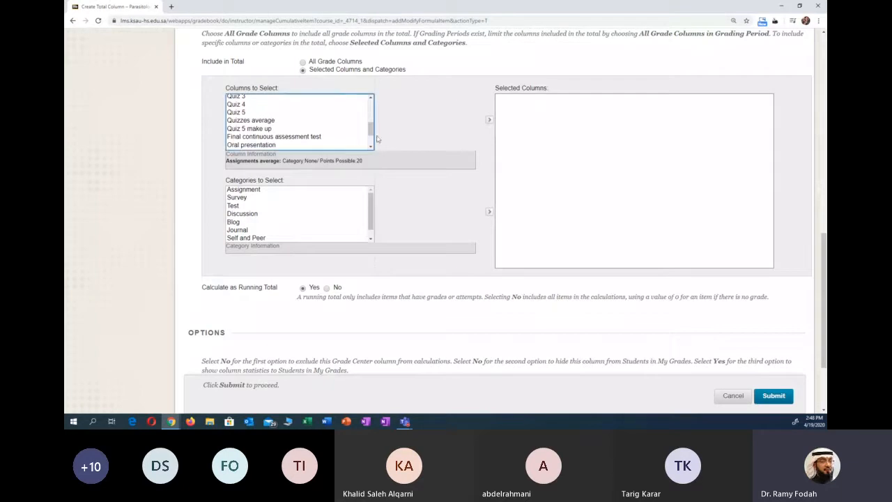
pyautogui.click(262, 129)
pyautogui.click(264, 120)
pyautogui.moveTo(370, 135); pyautogui.dragTo(370, 139)
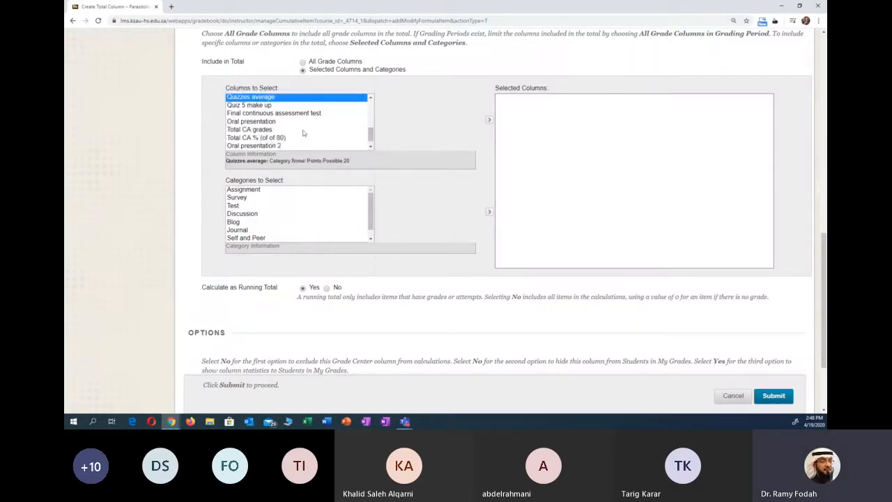
pyautogui.click(283, 114)
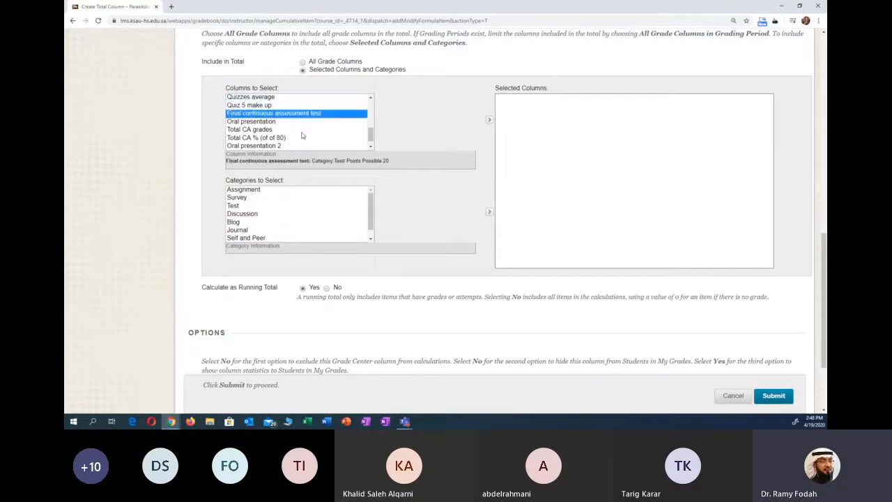
pyautogui.moveTo(370, 137); pyautogui.dragTo(370, 134)
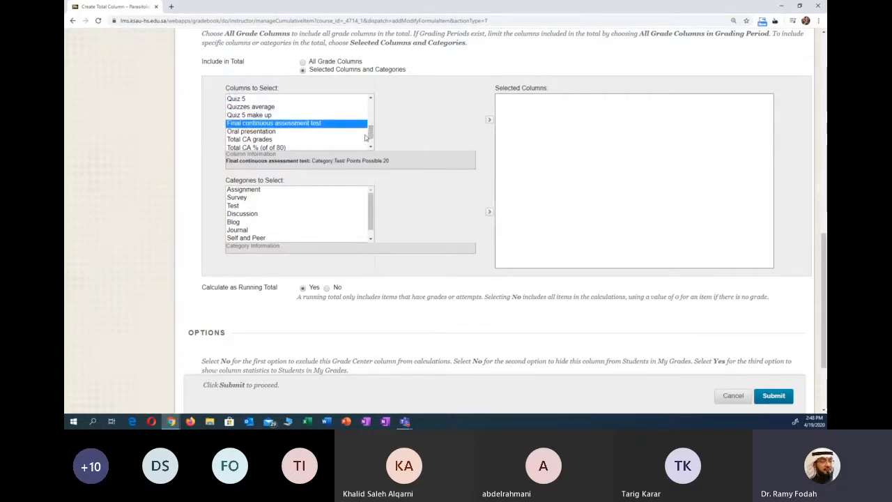
pyautogui.keyDown('ctrl'); pyautogui.click(266, 108); pyautogui.keyUp('ctrl')
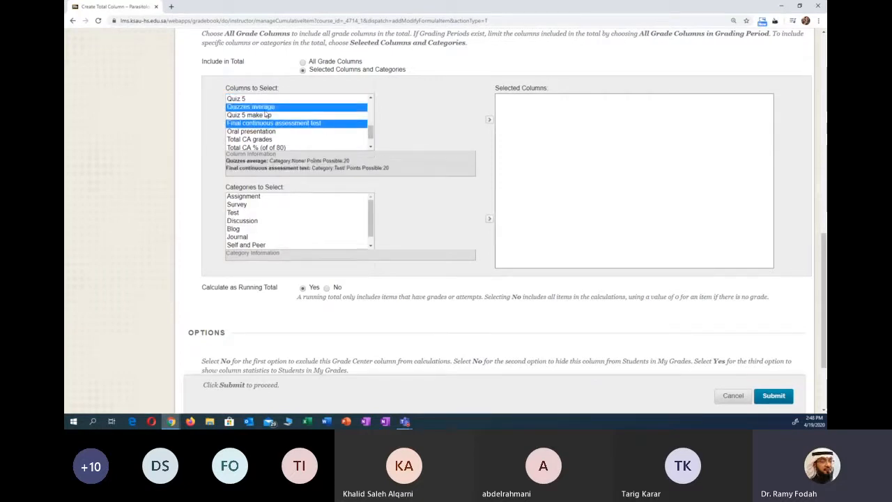
pyautogui.moveTo(370, 137)
pyautogui.mouseDown()
pyautogui.moveTo(362, 109)
pyautogui.moveTo(373, 137)
pyautogui.mouseUp()
pyautogui.click(280, 131)
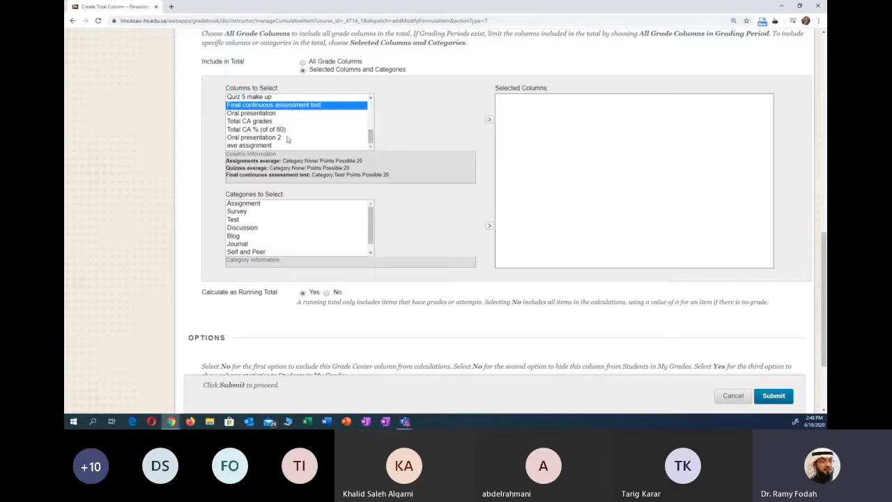
pyautogui.keyDown('ctrl'); pyautogui.click(264, 113); pyautogui.keyUp('ctrl')
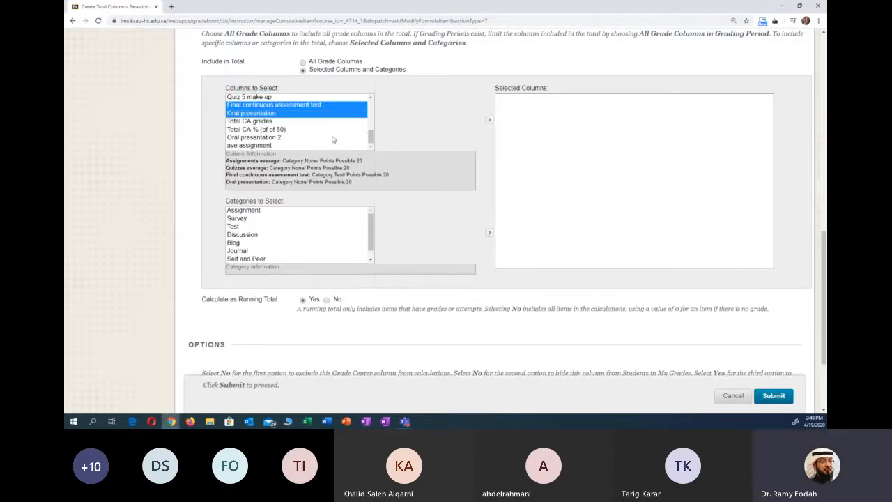
pyautogui.moveTo(370, 139)
pyautogui.mouseDown()
pyautogui.moveTo(370, 104)
pyautogui.moveTo(367, 137)
pyautogui.mouseUp()
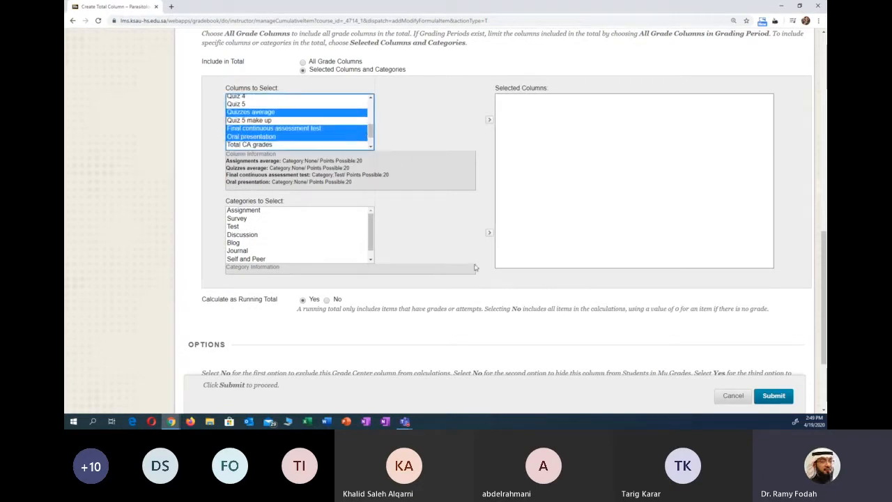
pyautogui.click(490, 123)
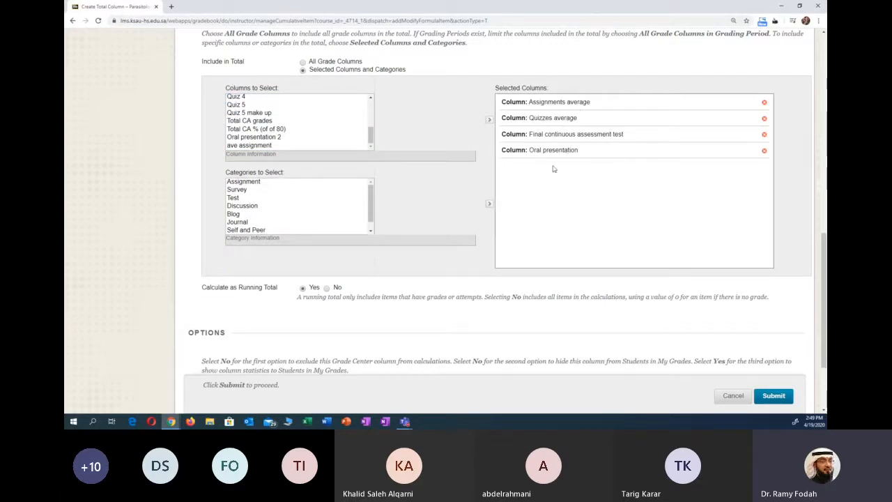
# - Examine the columns selected for the total and the explanation of the Calculate as Running Total option
pyautogui.scroll(1, 550, 186)
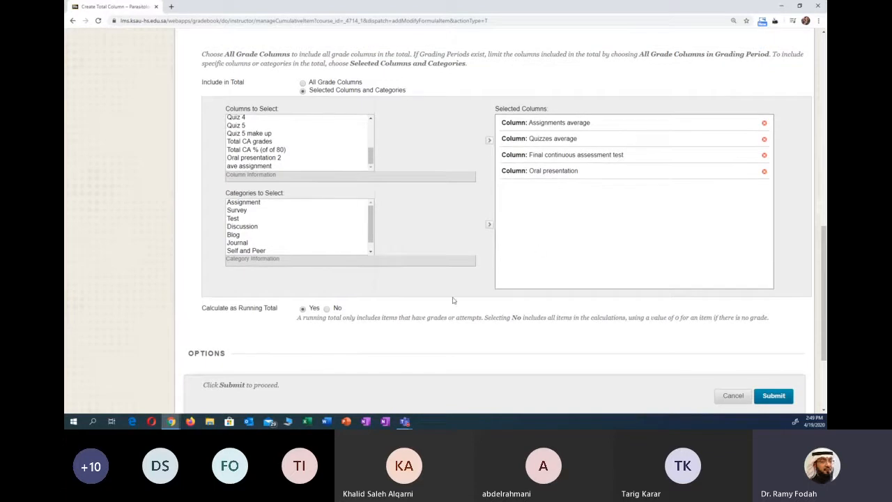
pyautogui.scroll(-3, 455, 301)
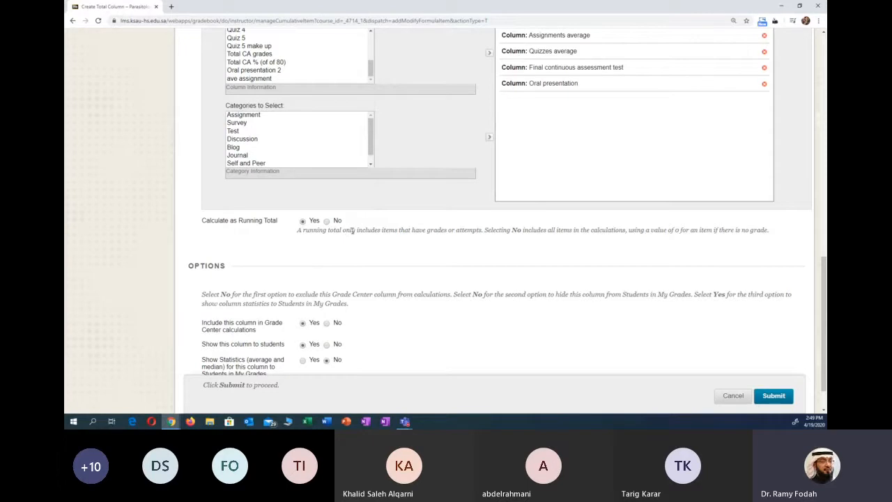
pyautogui.scroll(1, 352, 230)
pyautogui.scroll(1, 352, 230)
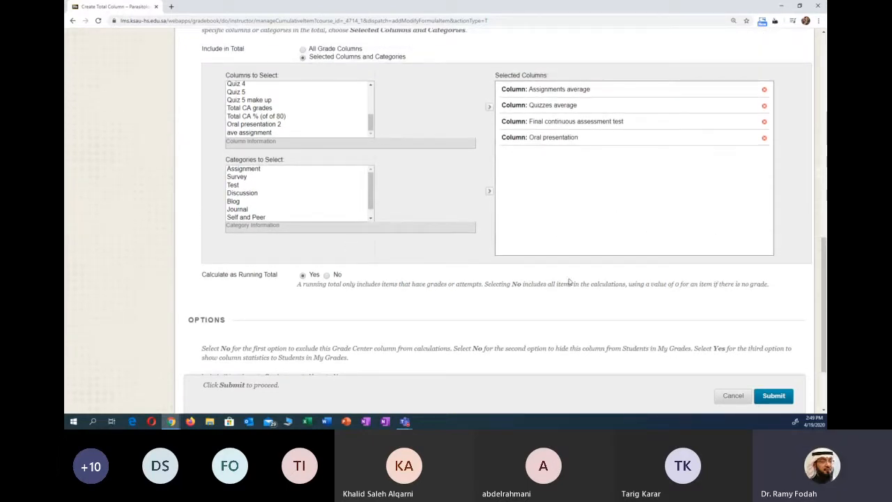
pyautogui.scroll(-1, 569, 250)
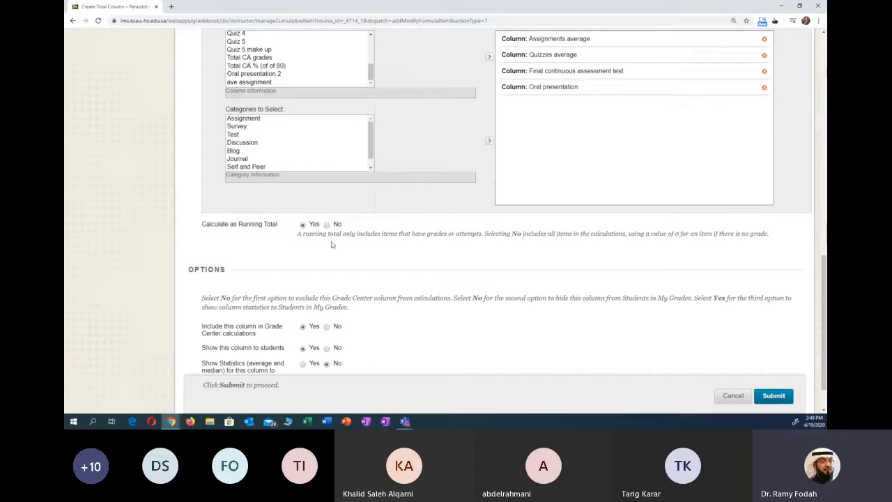
pyautogui.scroll(-1, 330, 248)
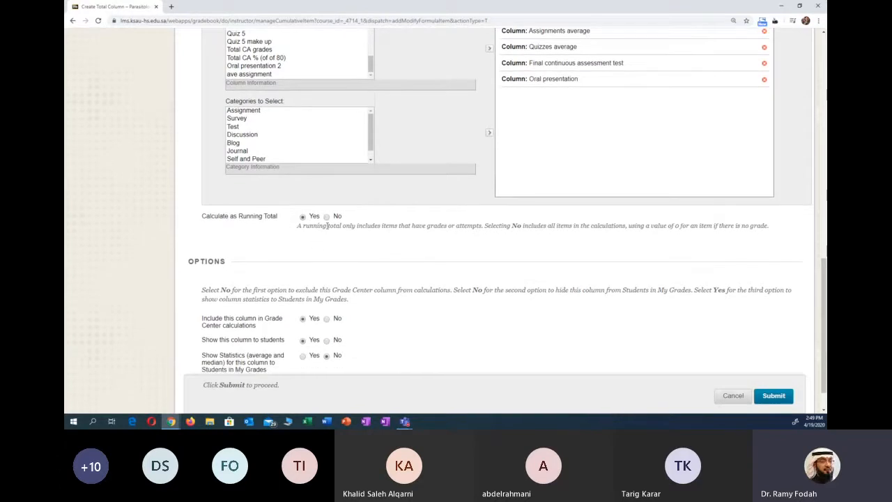
# - Switch the total column's Calculate as Running Total option to No for demonstration, and set it back to Yes
pyautogui.click(327, 217)
pyautogui.click(302, 216)
pyautogui.scroll(3, 416, 247)
pyautogui.scroll(-2, 573, 255)
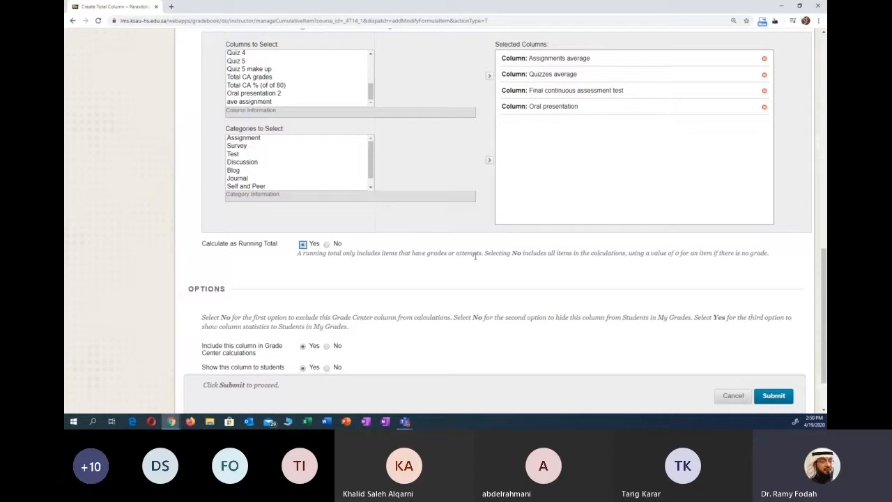
# - Hide the total column from students, review its settings and submit it
pyautogui.scroll(-1, 475, 257)
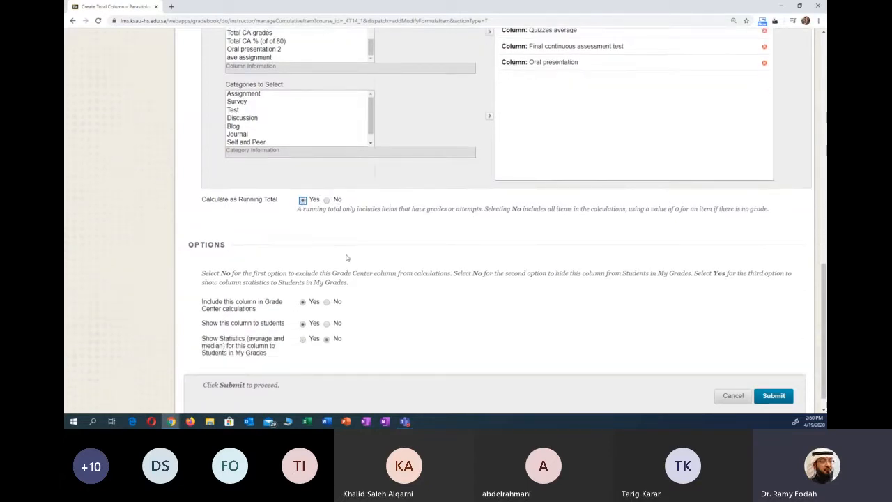
pyautogui.scroll(-1, 382, 258)
pyautogui.scroll(2, 468, 220)
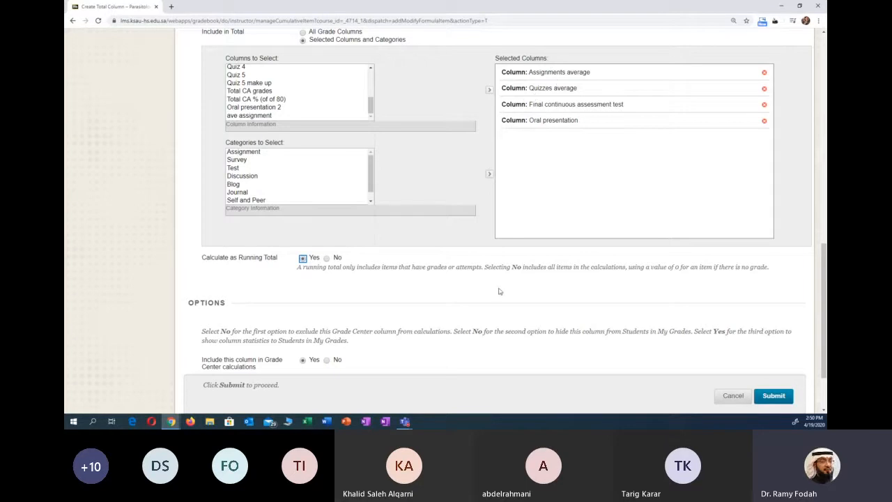
pyautogui.scroll(-2, 487, 279)
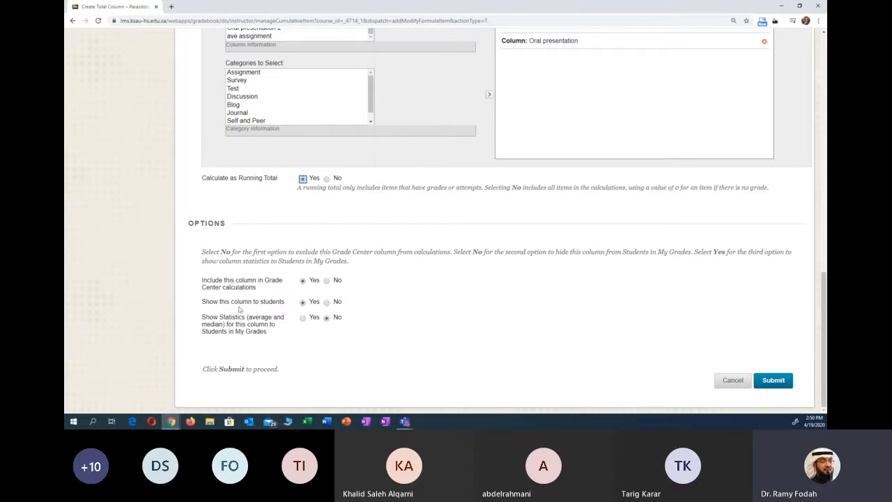
pyautogui.click(326, 302)
pyautogui.scroll(1, 589, 348)
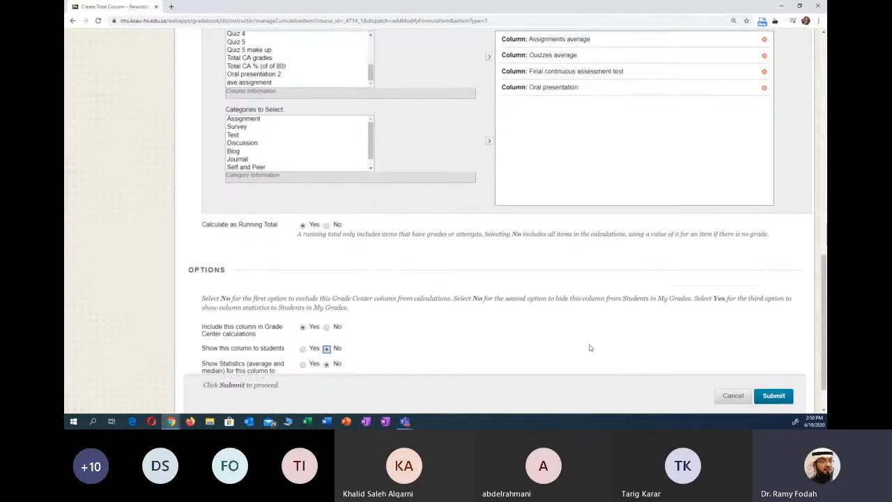
pyautogui.scroll(10, 590, 347)
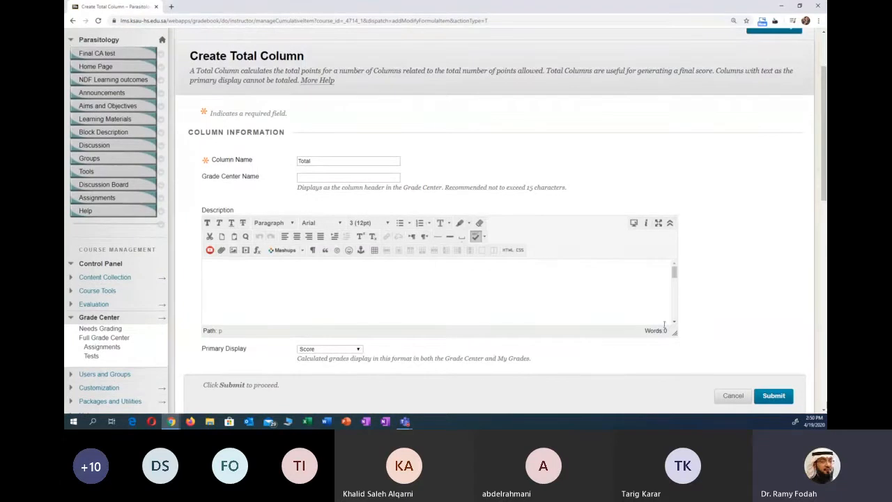
pyautogui.scroll(-3, 766, 307)
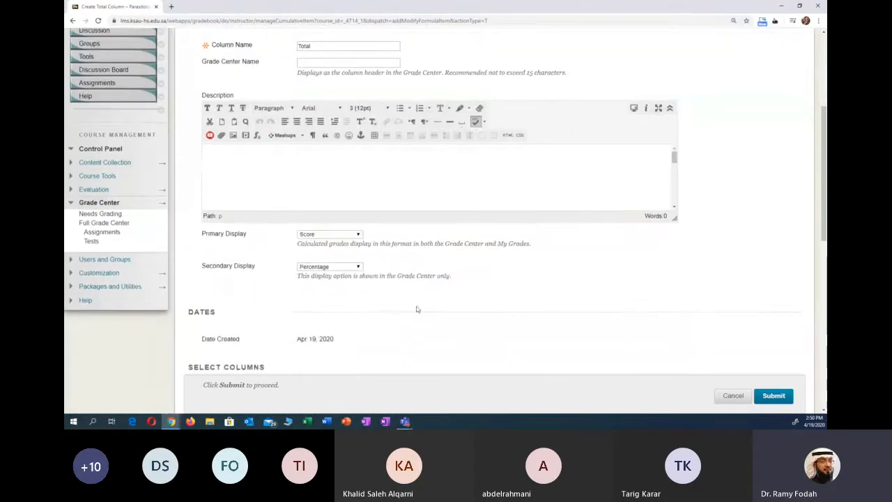
pyautogui.click(770, 395)
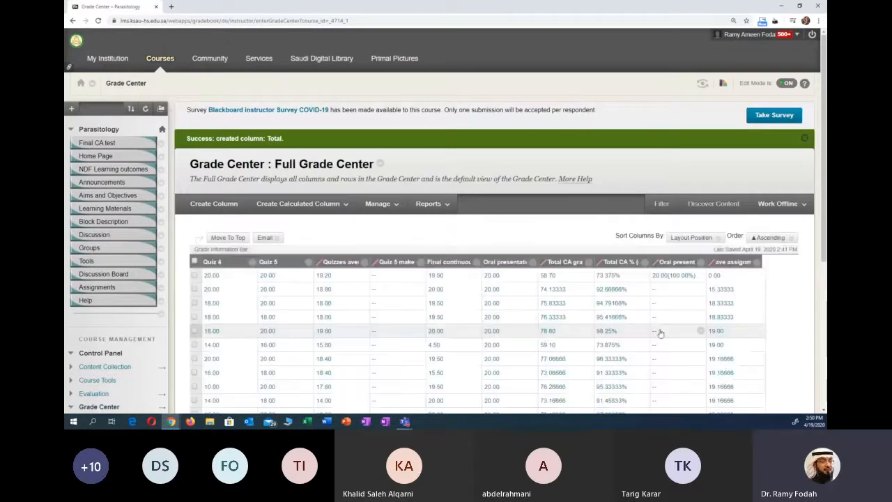
# - Examine the scores and percentages in the new Total column at the end of the grade grid
pyautogui.scroll(-5, 662, 333)
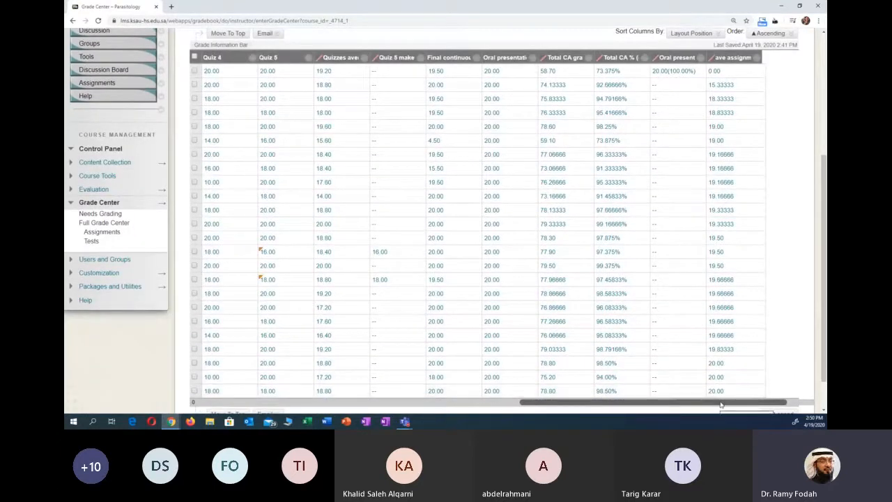
pyautogui.moveTo(722, 403); pyautogui.dragTo(760, 407)
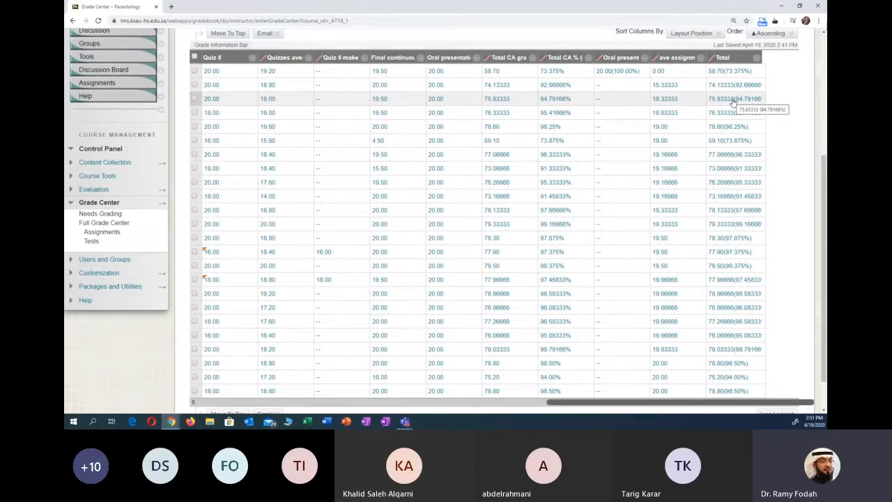
pyautogui.scroll(1, 610, 147)
pyautogui.scroll(3, 610, 147)
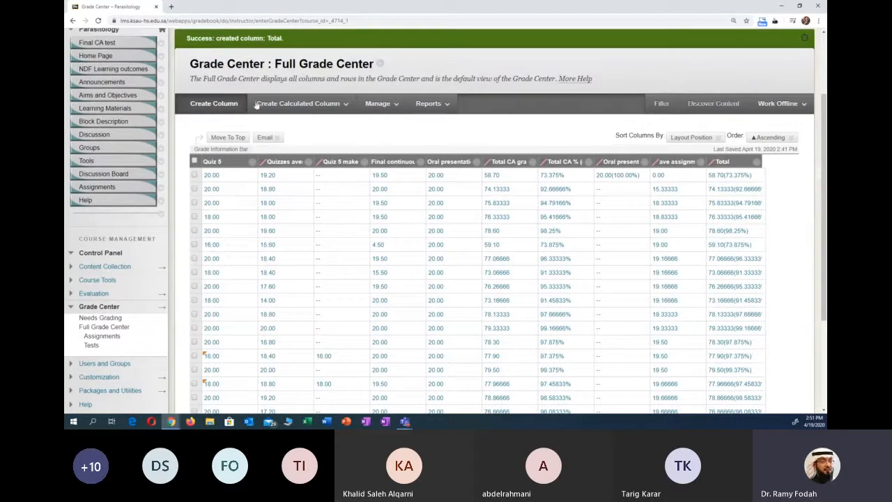
# - Start a new weighted column in the Grade Center and enter a test name for it
pyautogui.click(297, 102)
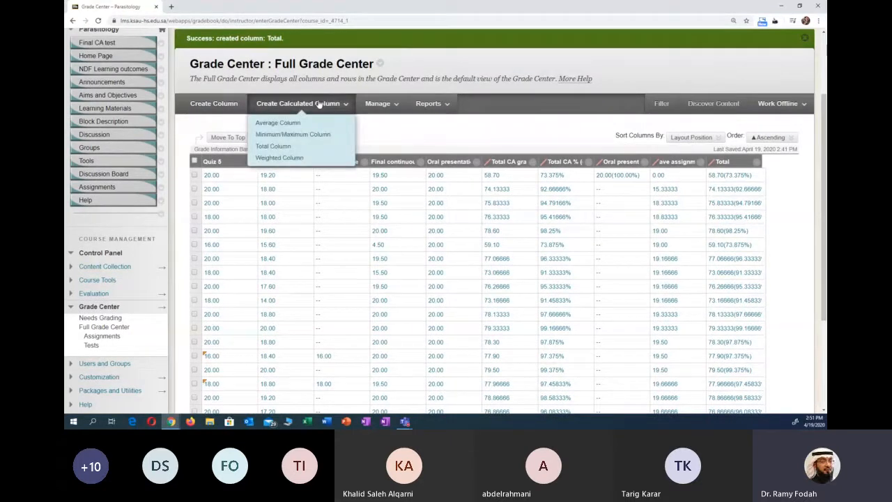
pyautogui.click(277, 159)
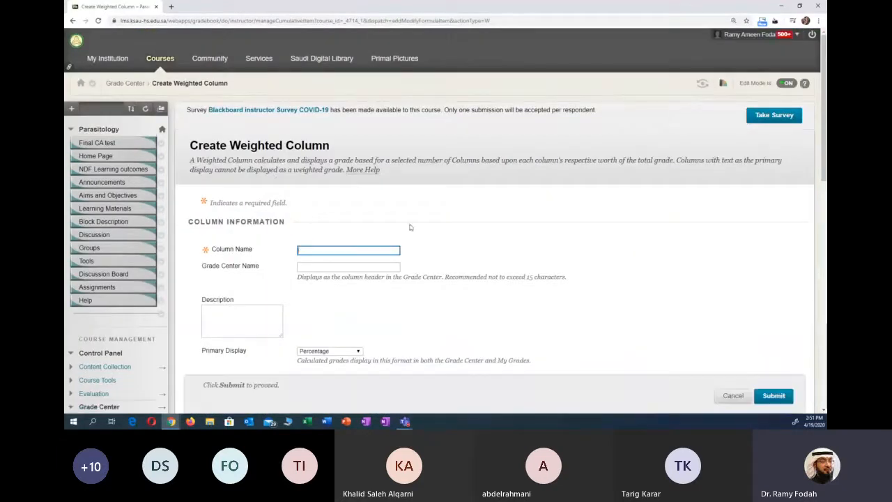
pyautogui.scroll(-3, 439, 229)
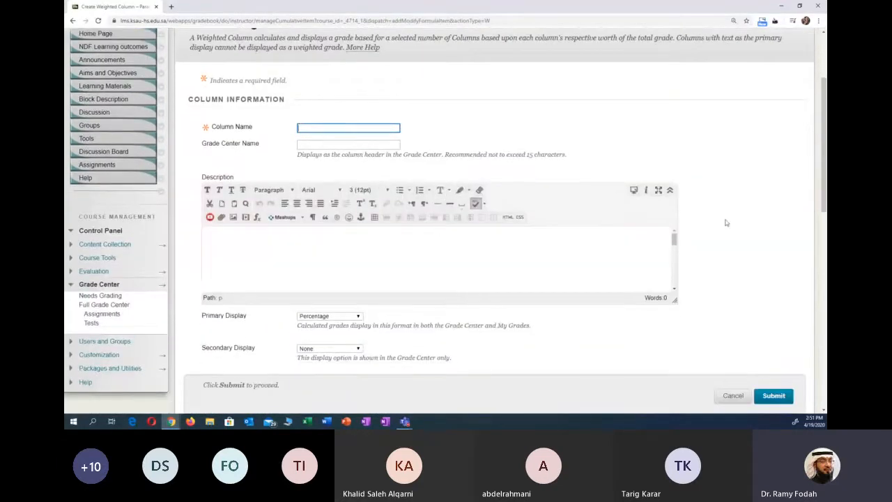
pyautogui.scroll(-1, 725, 223)
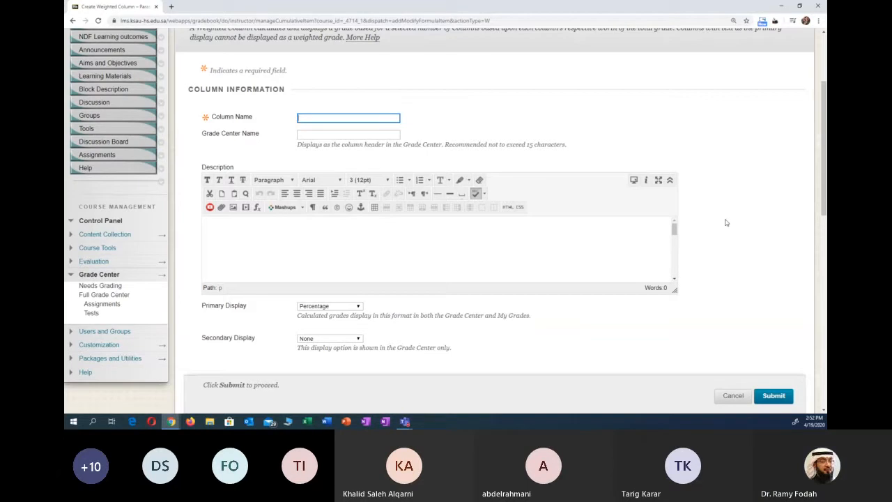
pyautogui.write('testin')
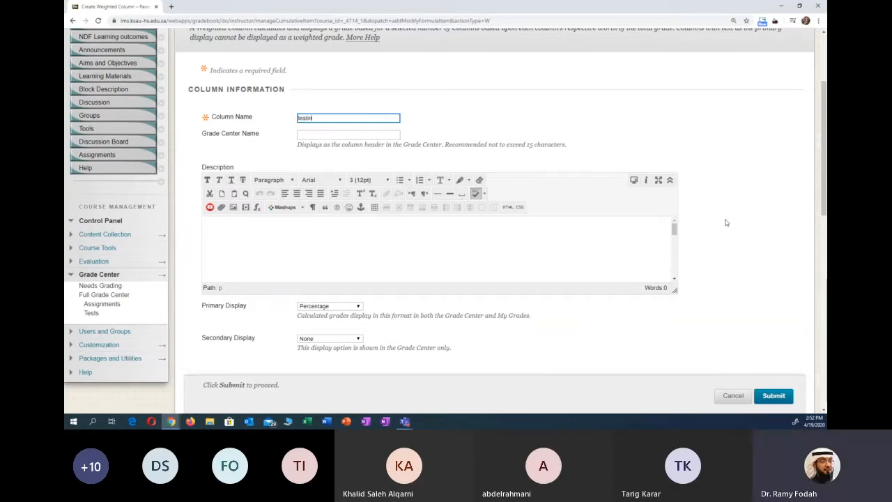
pyautogui.write('1')
# - Set the weighted column's primary display to Score and its secondary display to Percentage
pyautogui.scroll(-2, 725, 222)
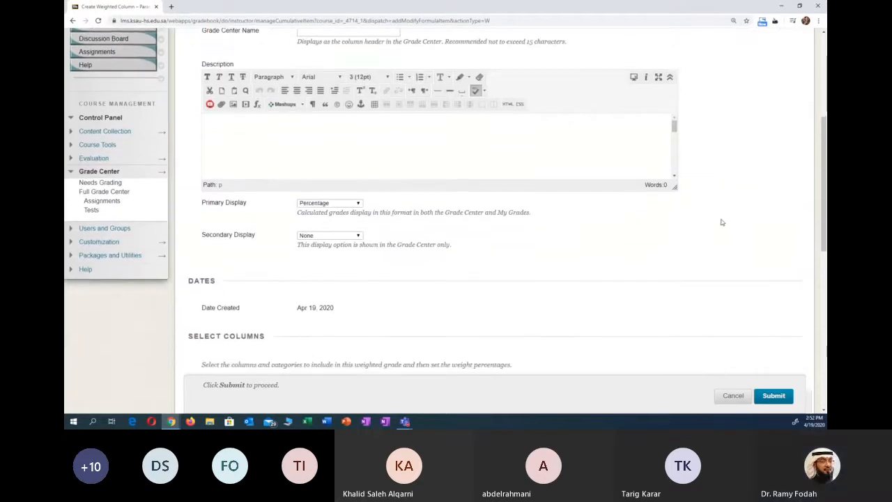
pyautogui.scroll(-2, 464, 183)
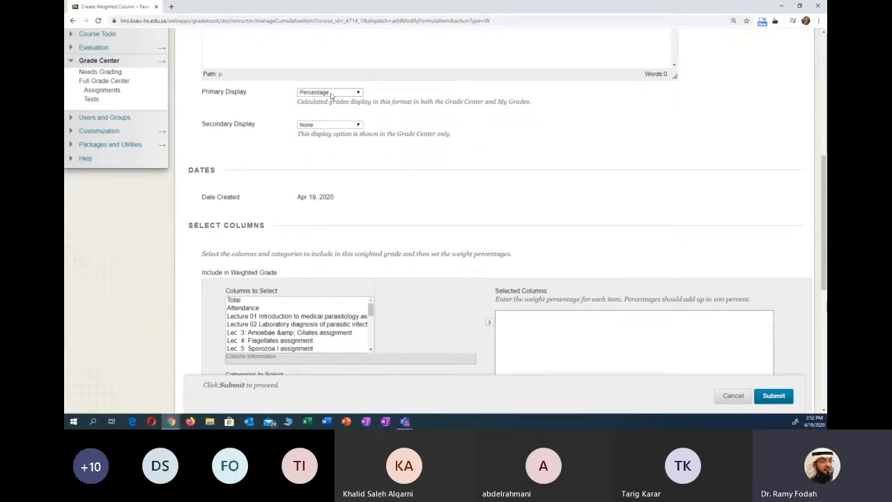
pyautogui.click(330, 92)
pyautogui.click(307, 103)
pyautogui.click(329, 92)
pyautogui.click(414, 108)
pyautogui.click(329, 124)
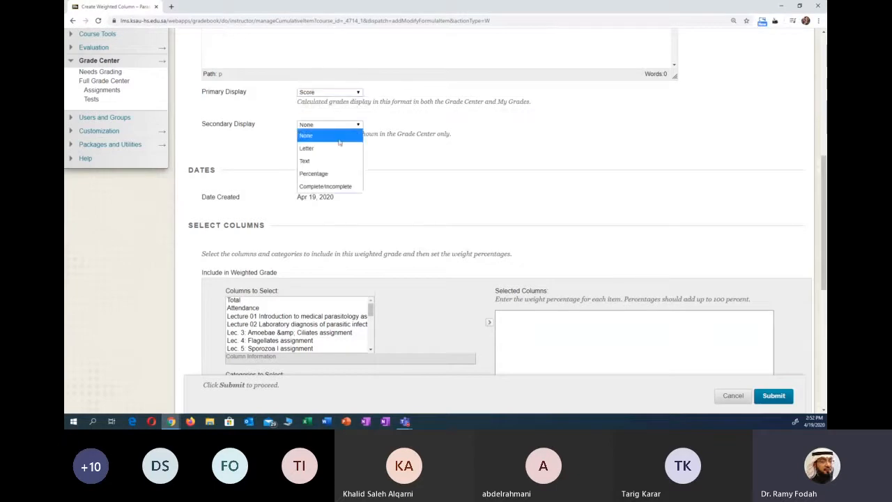
pyautogui.click(314, 174)
# - Add Oral presentation to the weighted column's selected columns with a weight of 25 percent
pyautogui.scroll(-3, 416, 197)
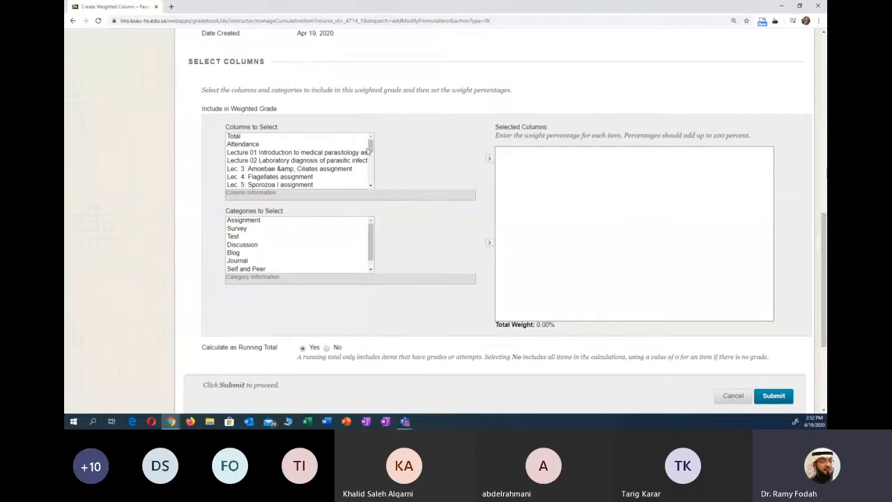
pyautogui.moveTo(370, 145); pyautogui.dragTo(369, 169)
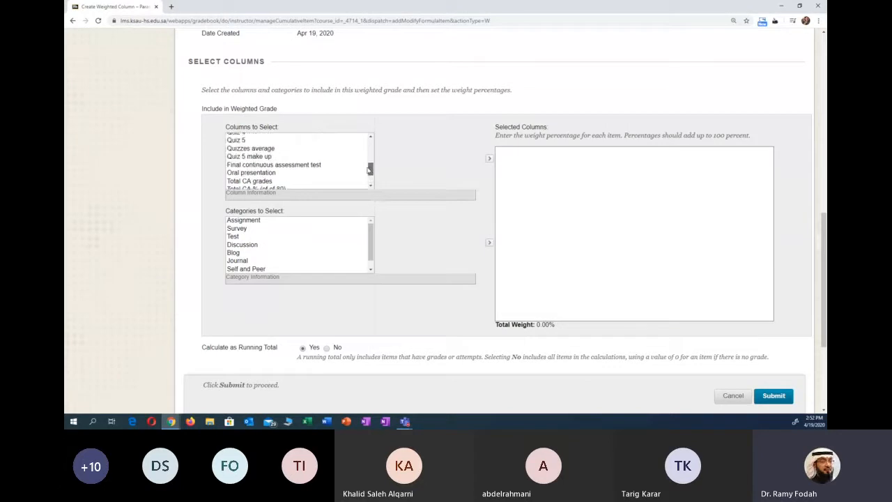
pyautogui.click(271, 174)
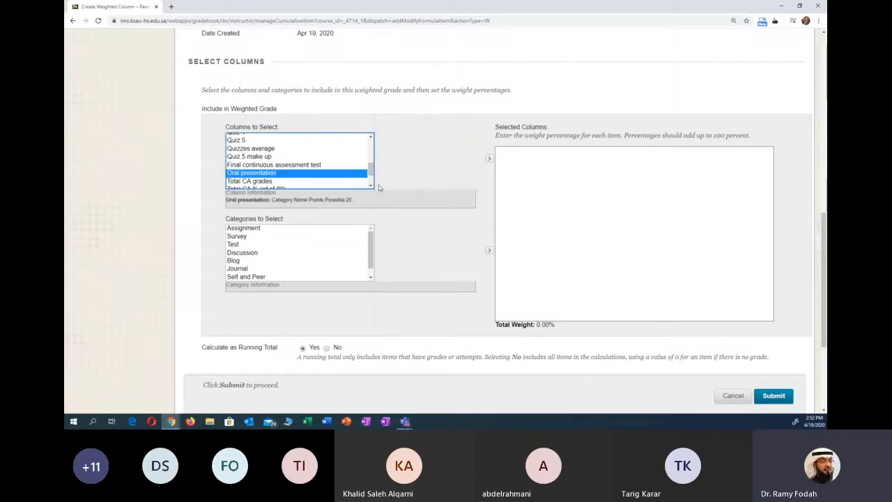
pyautogui.click(488, 158)
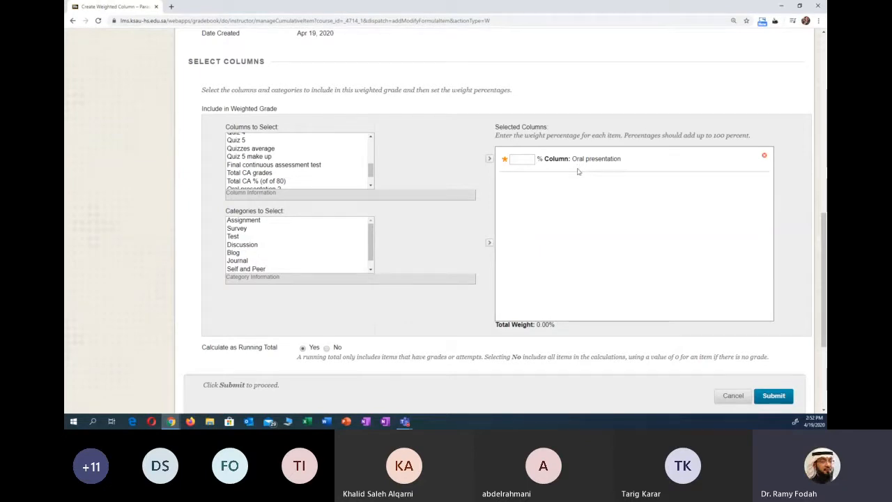
pyautogui.click(524, 159)
pyautogui.click(601, 194)
pyautogui.doubleClick(528, 162)
pyautogui.press('BackSpace')
pyautogui.write('25')
pyautogui.click(540, 195)
# - Add Final continuous assessment test, Quizzes average and Assignments average to the weighted column's selected columns
pyautogui.scroll(-2, 366, 176)
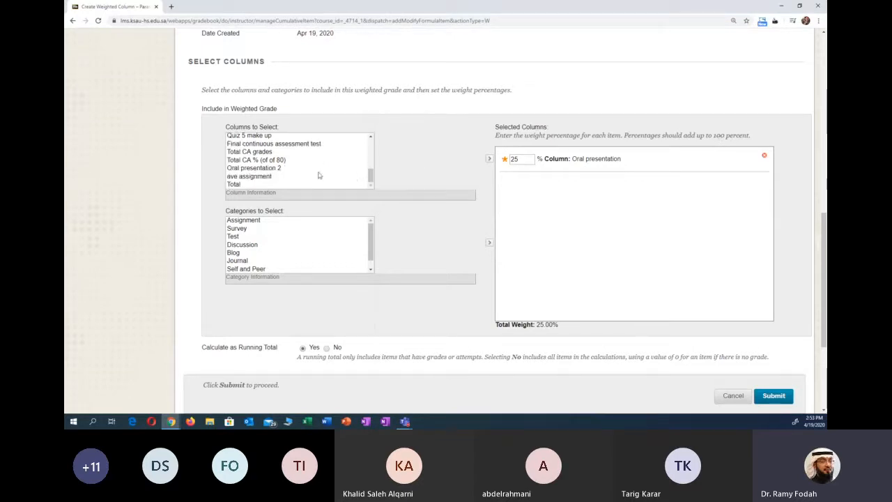
pyautogui.click(275, 144)
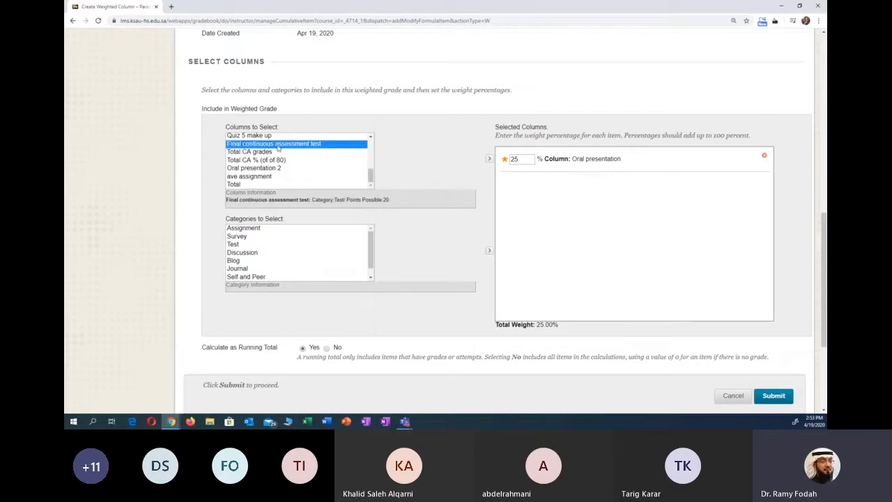
pyautogui.click(489, 159)
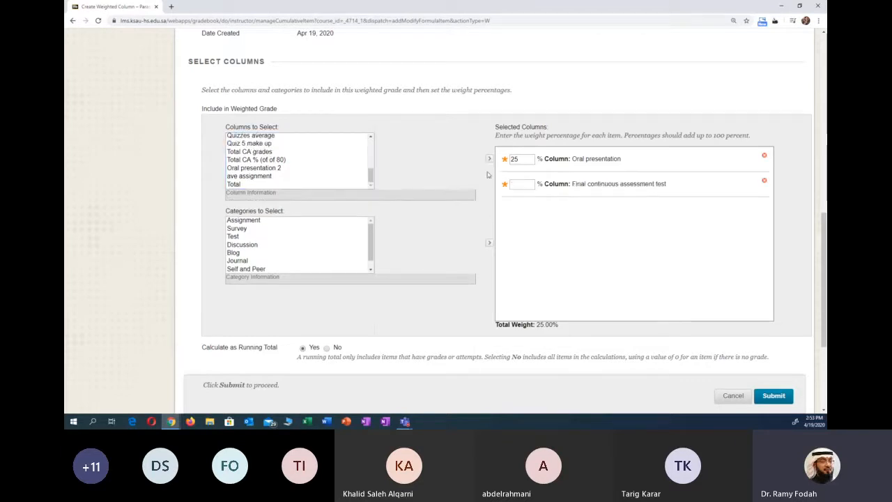
pyautogui.scroll(2, 370, 169)
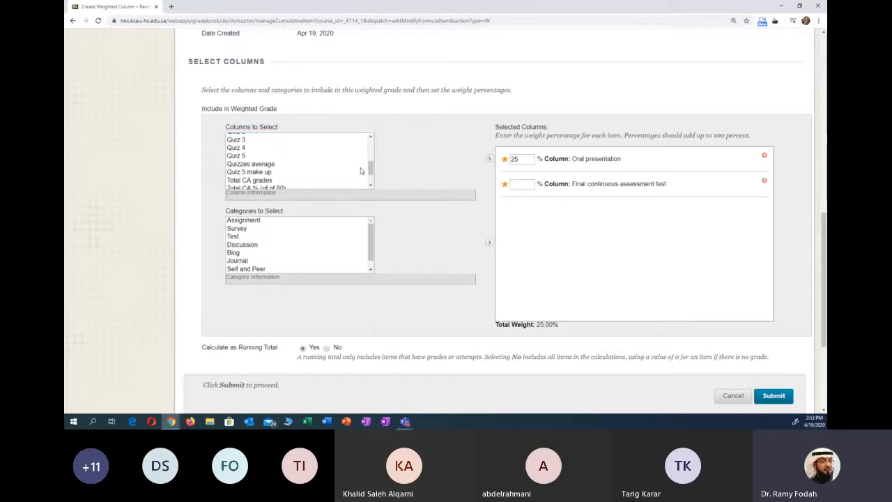
pyautogui.click(276, 166)
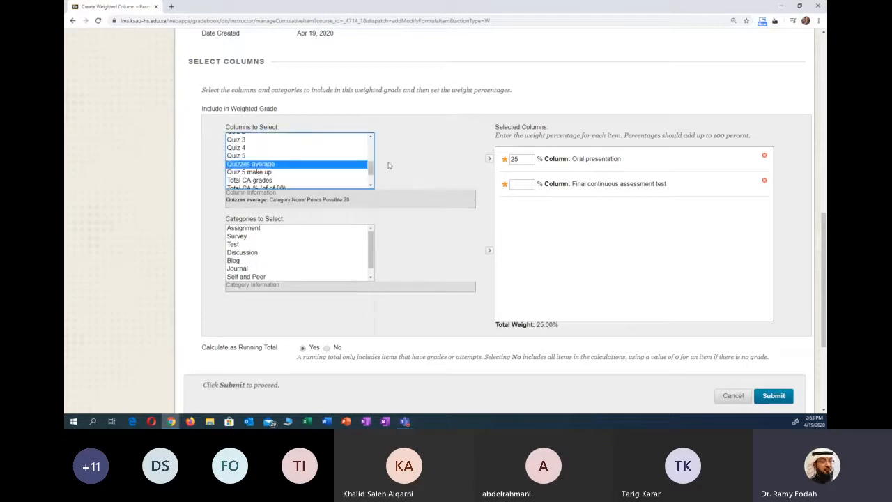
pyautogui.click(489, 159)
pyautogui.scroll(3, 371, 172)
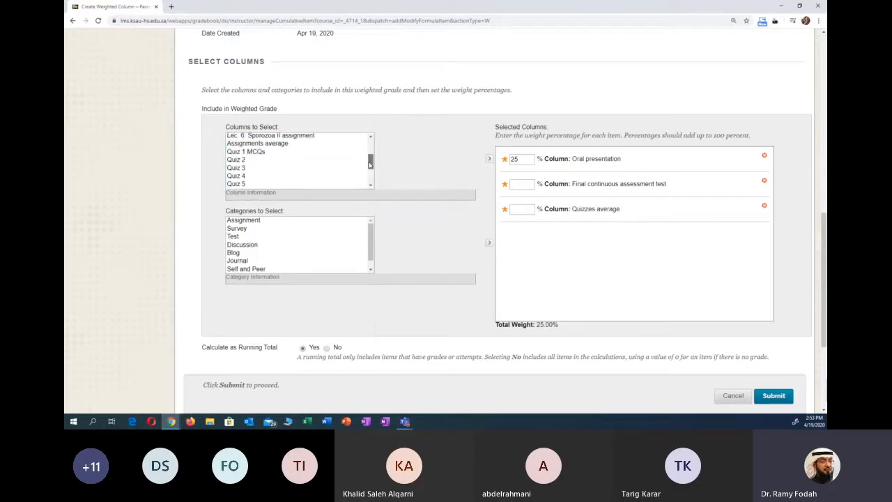
pyautogui.click(290, 165)
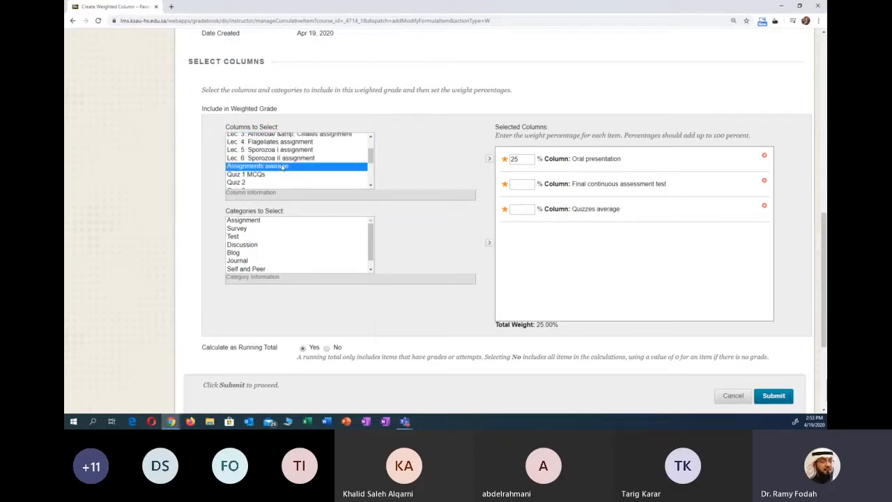
pyautogui.click(490, 159)
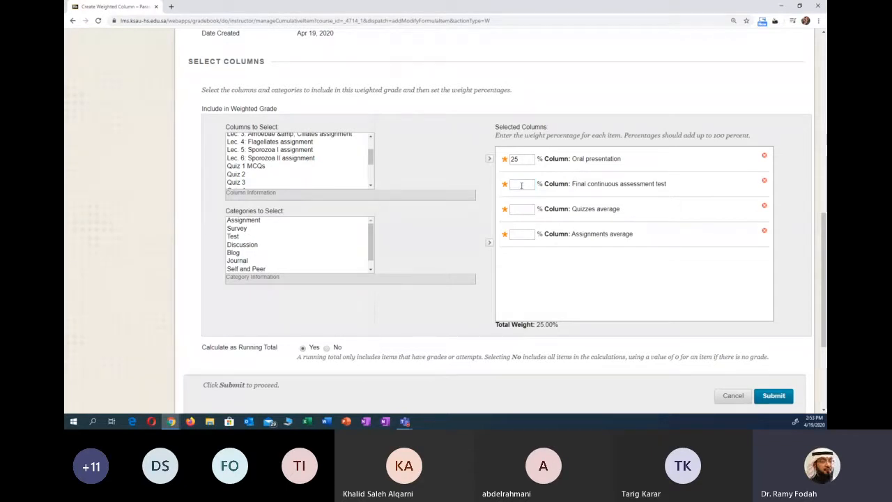
# - Set the weights of Final continuous assessment test, Quizzes average and Assignments average to 25 percent each
pyautogui.write('25')
pyautogui.click(531, 209)
pyautogui.write('25')
pyautogui.click(524, 236)
pyautogui.write('25')
pyautogui.click(536, 286)
# - Set the weights of all four selected columns to 20 percent, and cancel the weighted column without submitting it
pyautogui.click(529, 158)
pyautogui.doubleClick(529, 158)
pyautogui.write('2')
pyautogui.doubleClick(525, 183)
pyautogui.write('20')
pyautogui.doubleClick(522, 206)
pyautogui.write('20')
pyautogui.doubleClick(523, 233)
pyautogui.write('2')
pyautogui.doubleClick(523, 233)
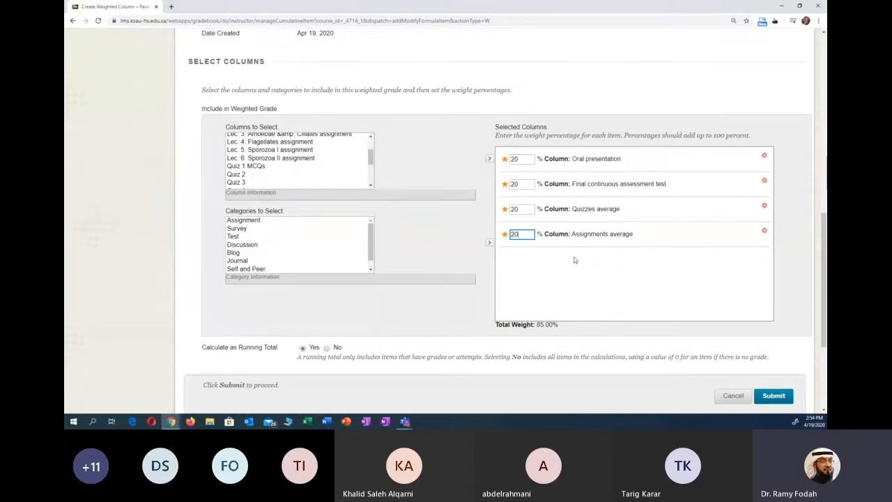
pyautogui.click(556, 265)
pyautogui.click(732, 396)
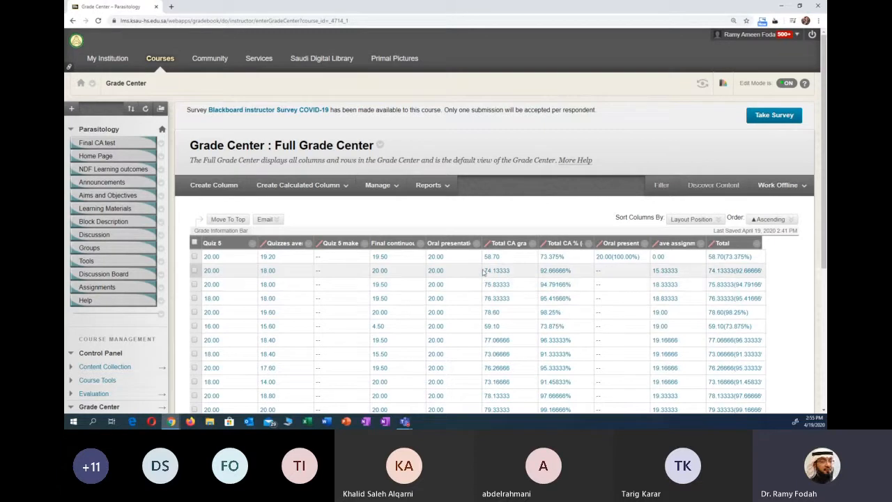
# - Examine the total columns in the Full Grade Center and the available calculated column types
pyautogui.scroll(-1, 460, 257)
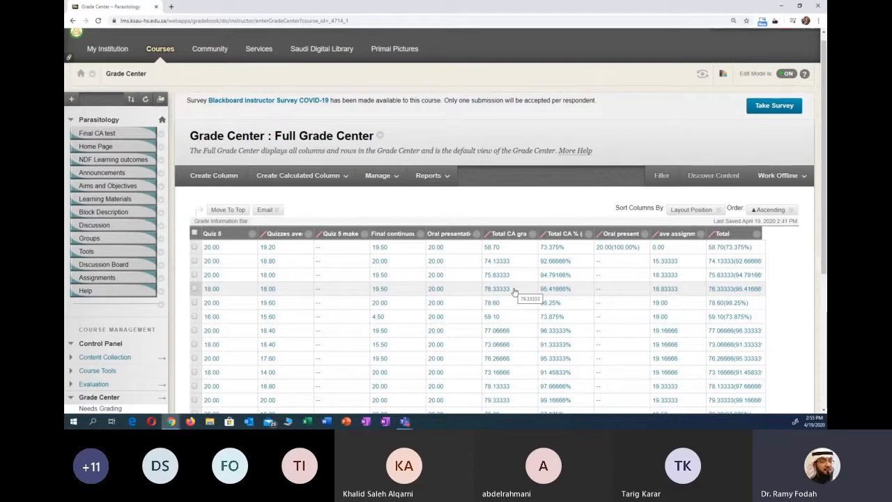
pyautogui.scroll(-1, 514, 292)
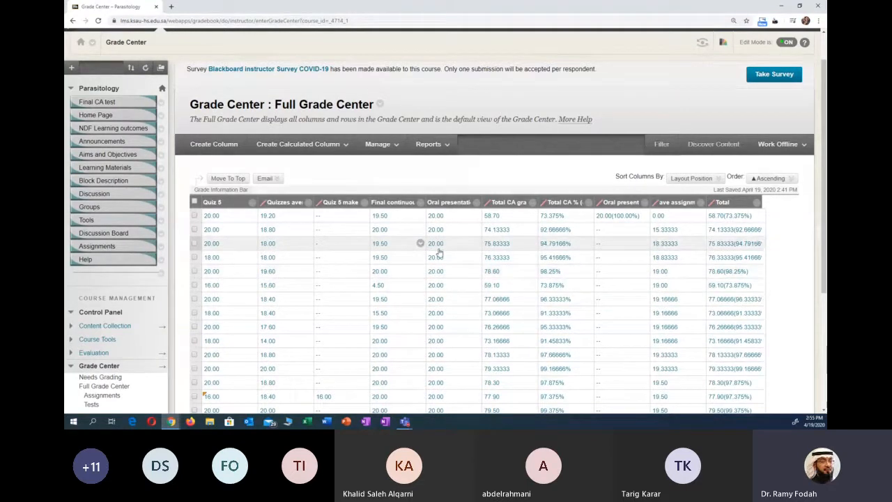
pyautogui.scroll(-1, 736, 258)
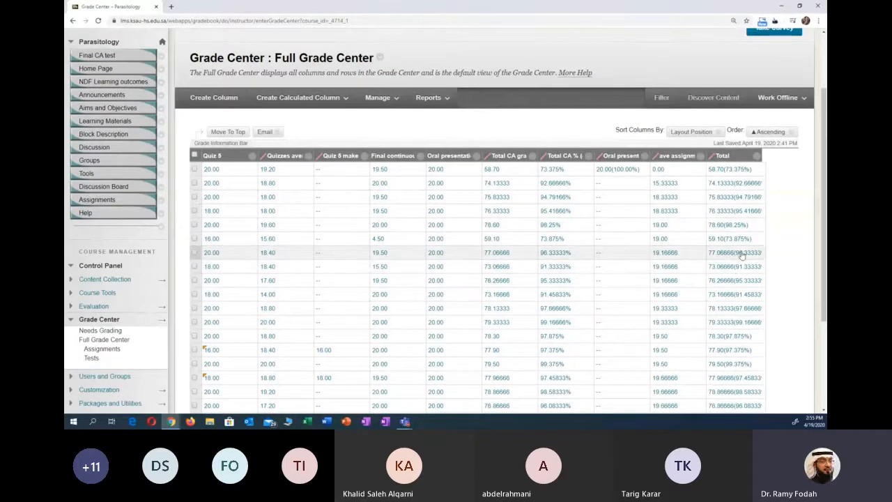
pyautogui.scroll(1, 741, 255)
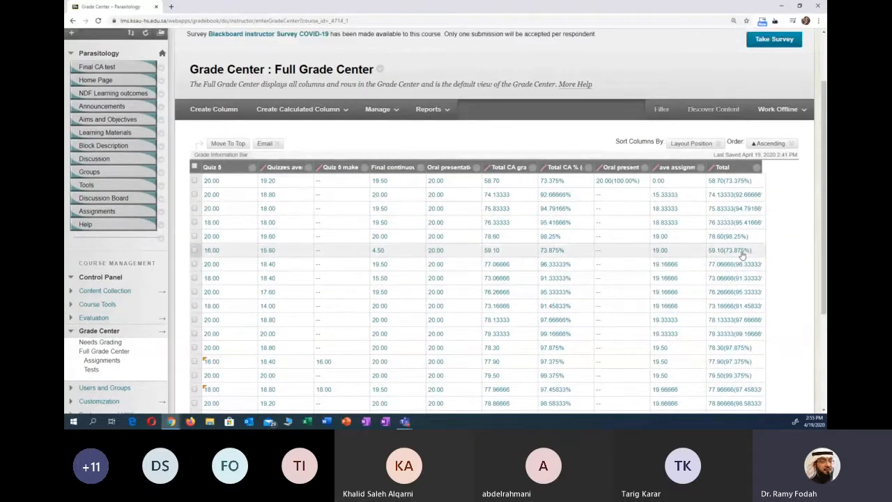
pyautogui.click(325, 109)
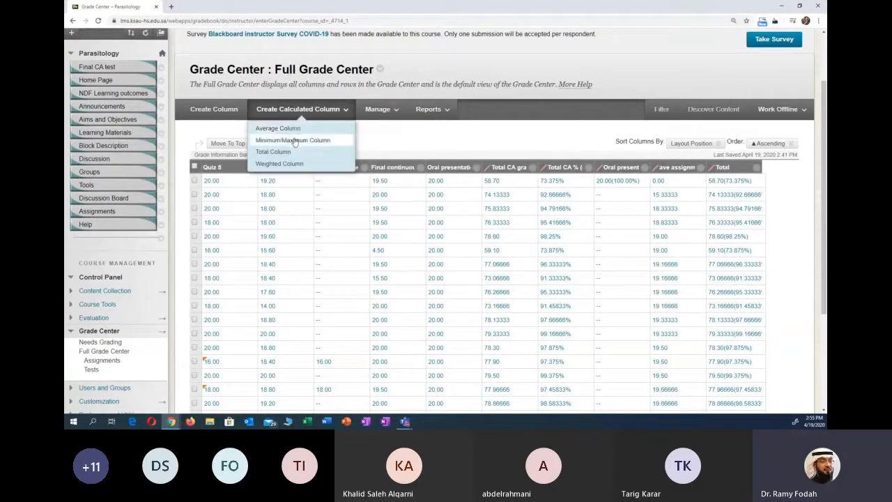
pyautogui.click(378, 112)
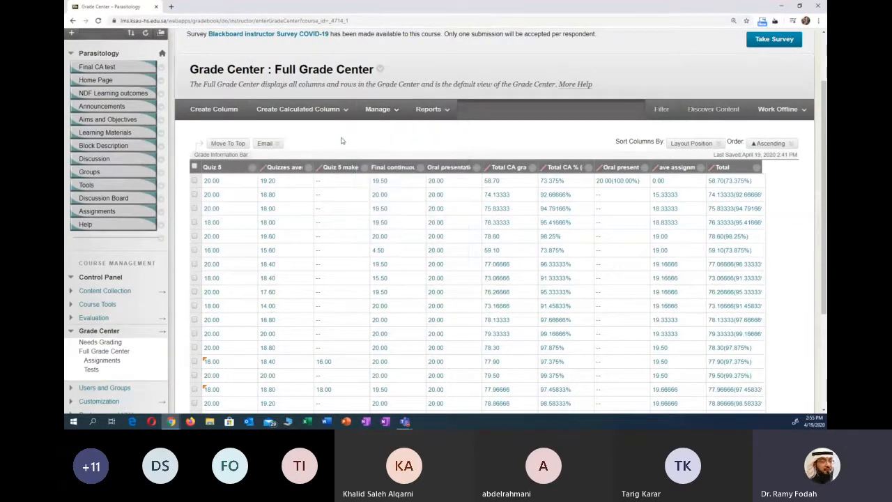
# - Open the Quiz 5 attempts for grading and browse through several students' attempts
pyautogui.click(250, 170)
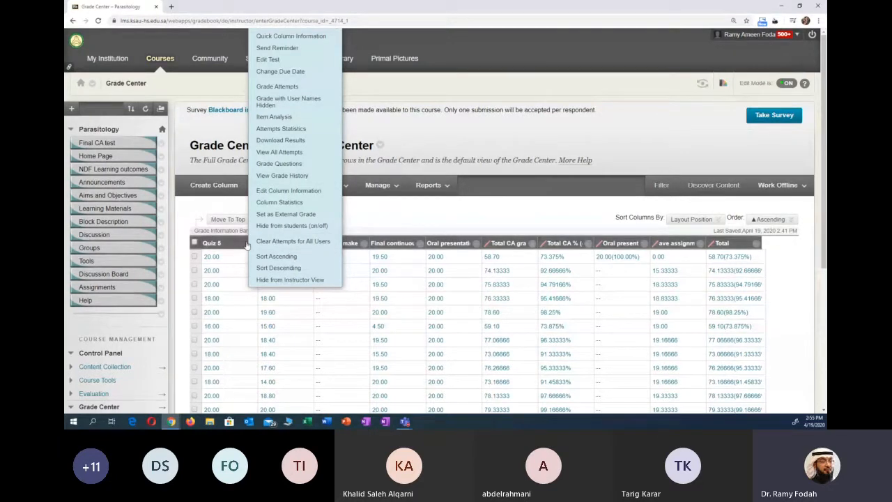
pyautogui.click(296, 89)
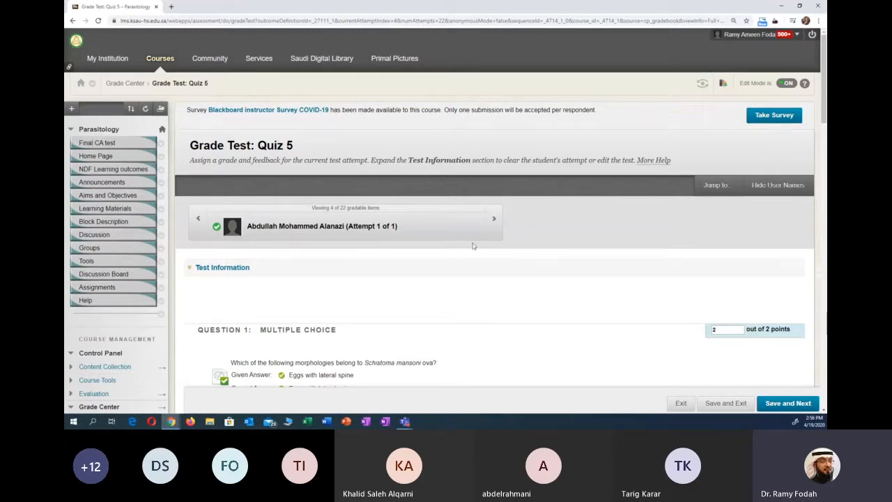
pyautogui.click(493, 218)
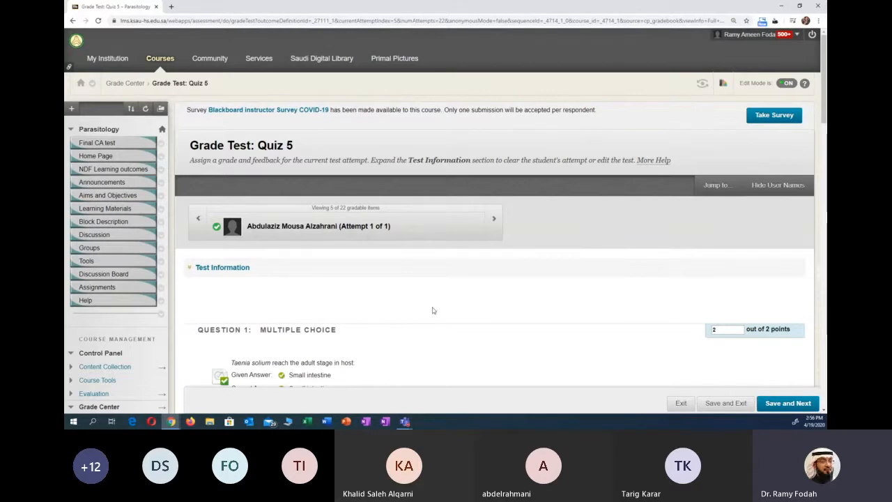
pyautogui.click(494, 219)
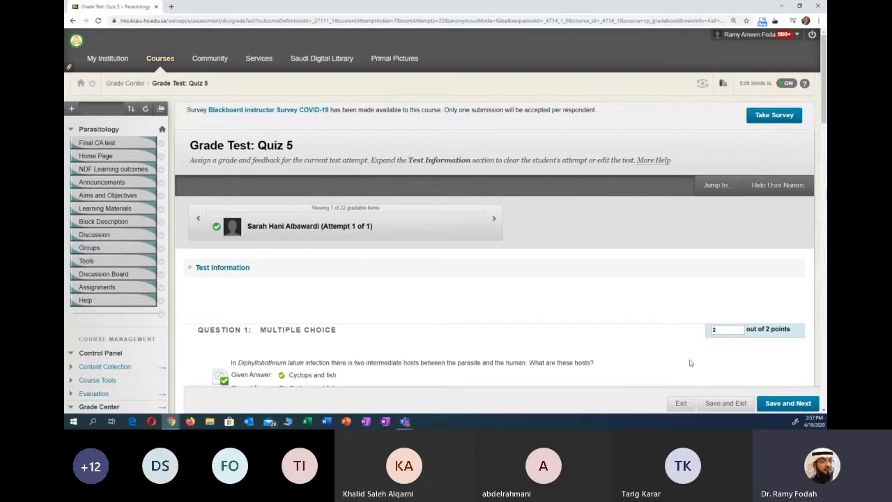
# - Exit the Quiz 5 attempts and run an item analysis for Quiz 5 from its grade column
pyautogui.click(681, 407)
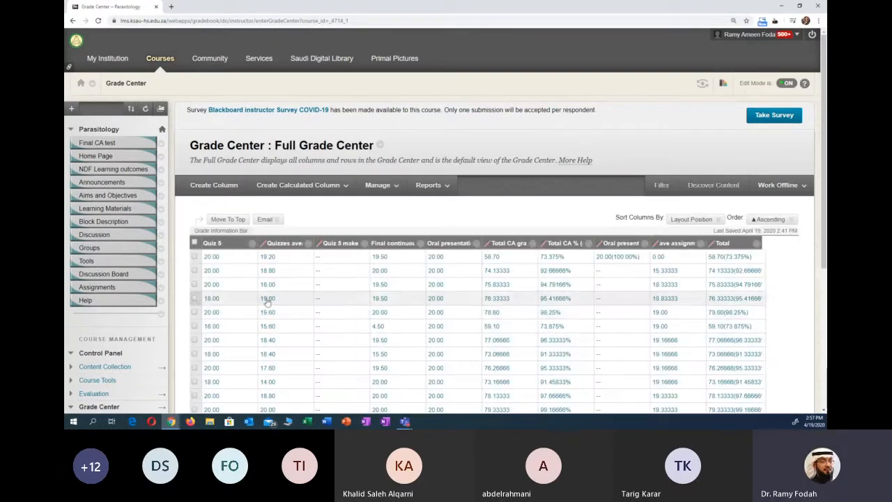
pyautogui.click(251, 243)
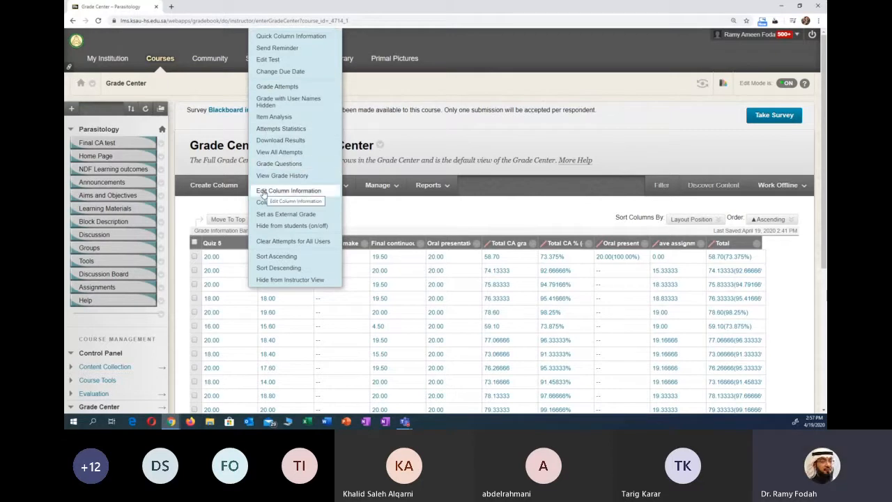
pyautogui.scroll(-1, 286, 80)
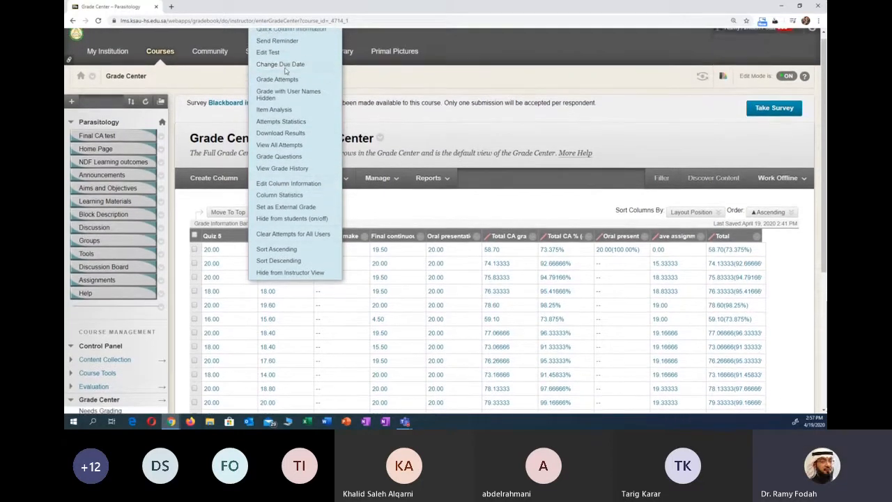
pyautogui.scroll(1, 285, 70)
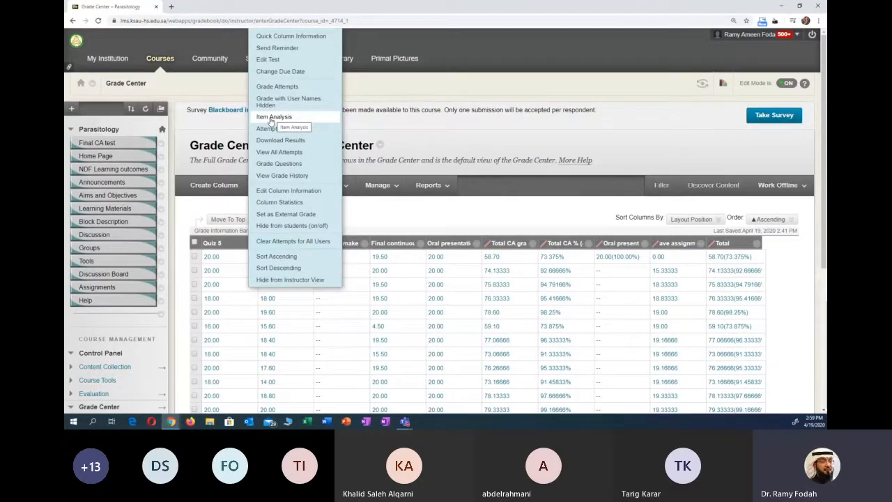
pyautogui.click(271, 117)
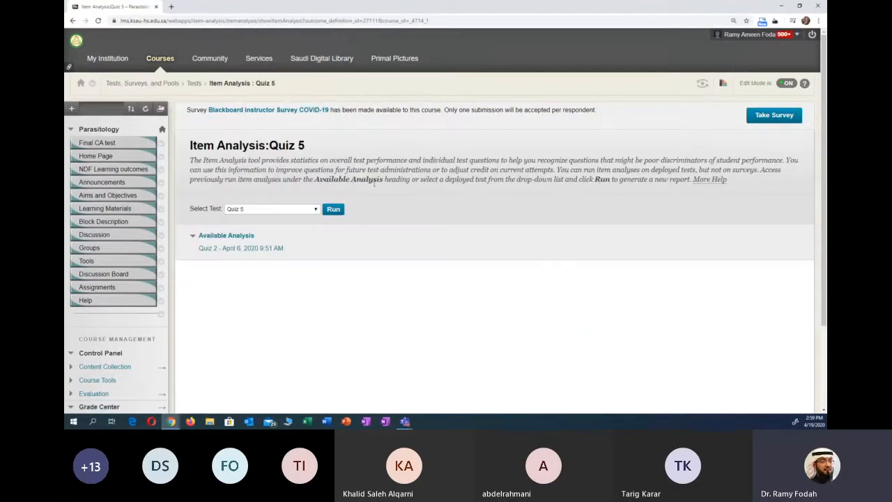
pyautogui.click(337, 212)
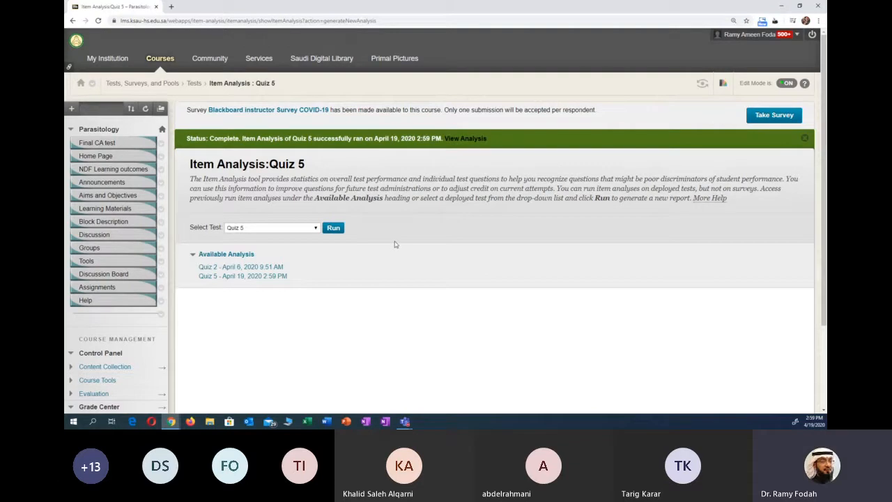
# - Open the Quiz 5 analysis dated April 19, 2020 and examine its test summary, discrimination, difficulty and question statistics
pyautogui.scroll(-3, 394, 244)
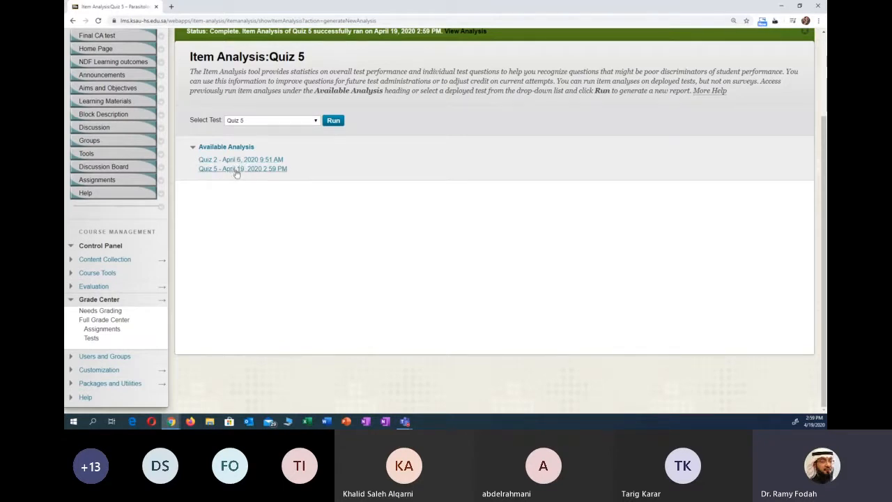
pyautogui.click(236, 171)
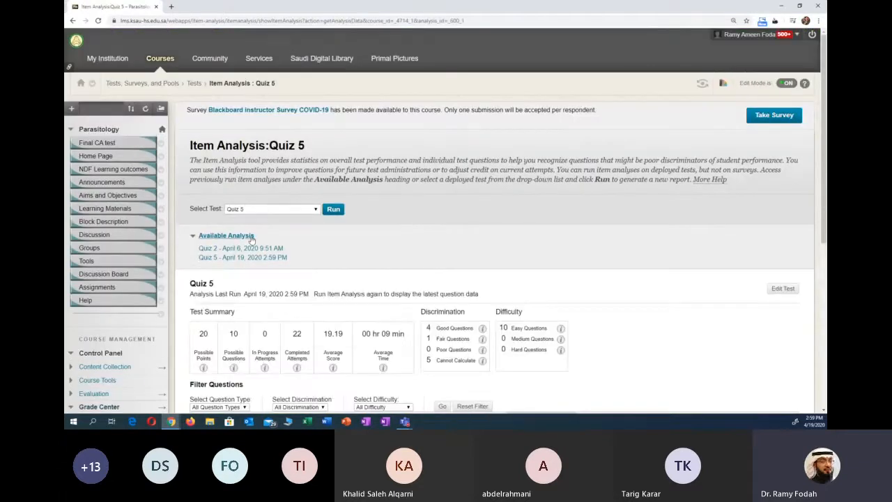
pyautogui.scroll(-1, 347, 258)
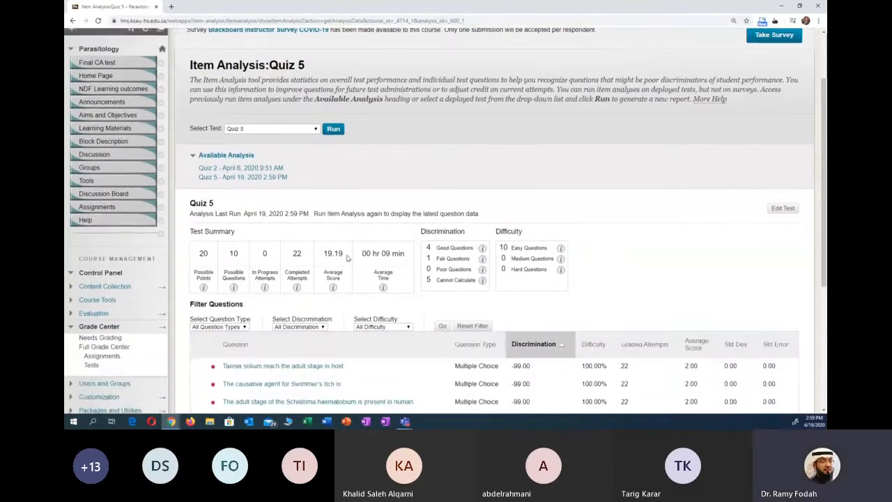
pyautogui.scroll(1, 347, 258)
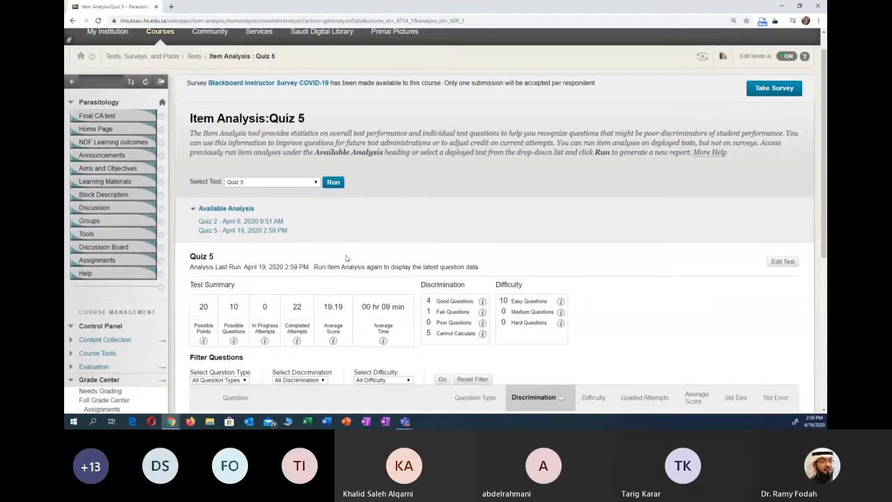
pyautogui.scroll(-1, 345, 258)
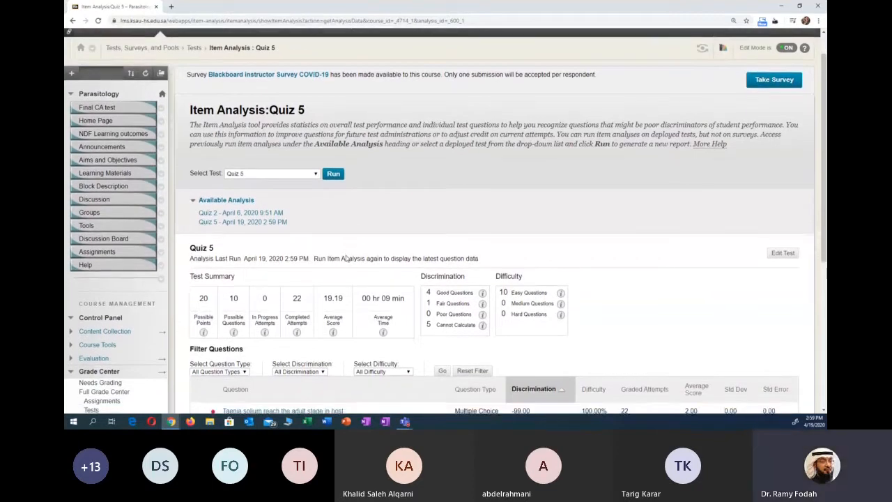
pyautogui.scroll(-1, 568, 326)
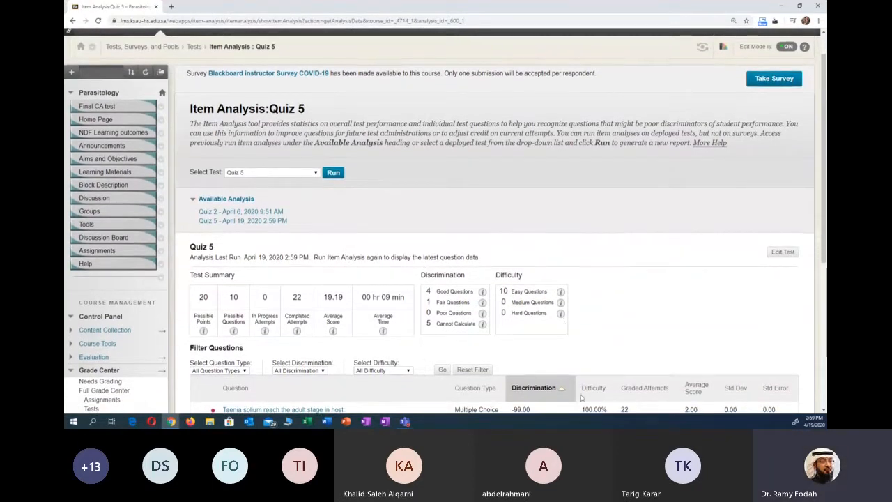
pyautogui.scroll(1, 662, 349)
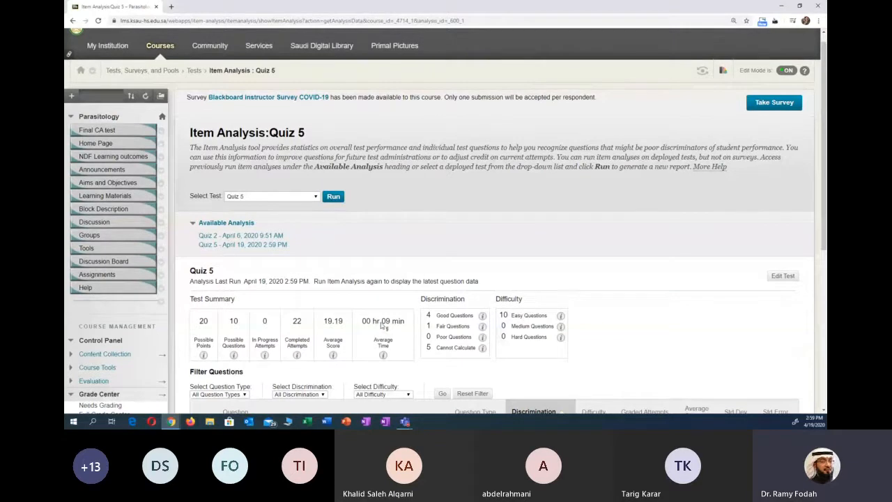
pyautogui.moveTo(204, 335)
pyautogui.moveTo(231, 332)
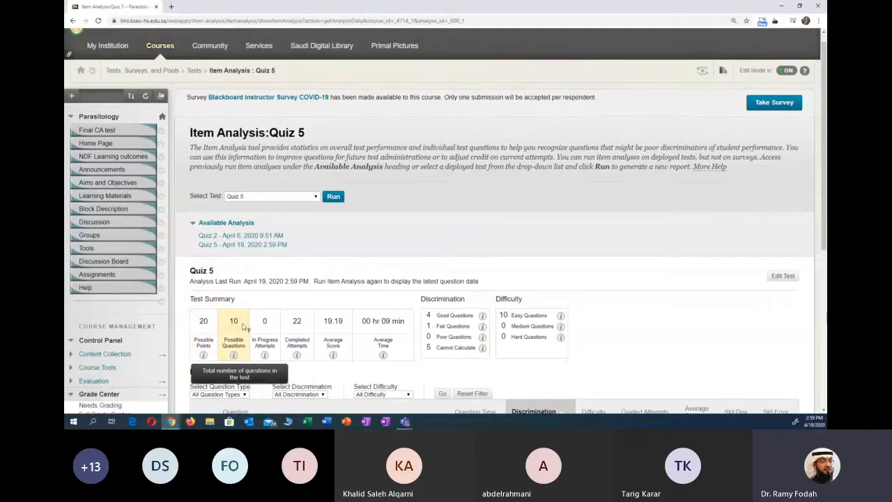
pyautogui.moveTo(269, 327)
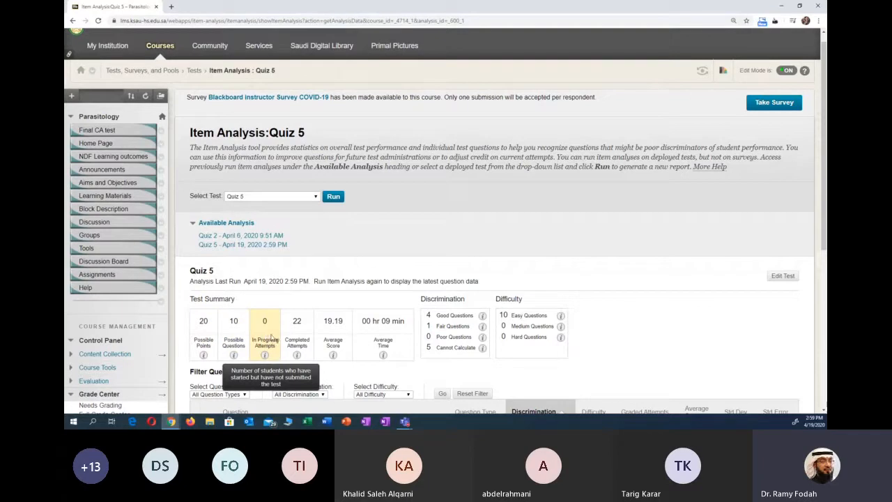
pyautogui.moveTo(297, 336)
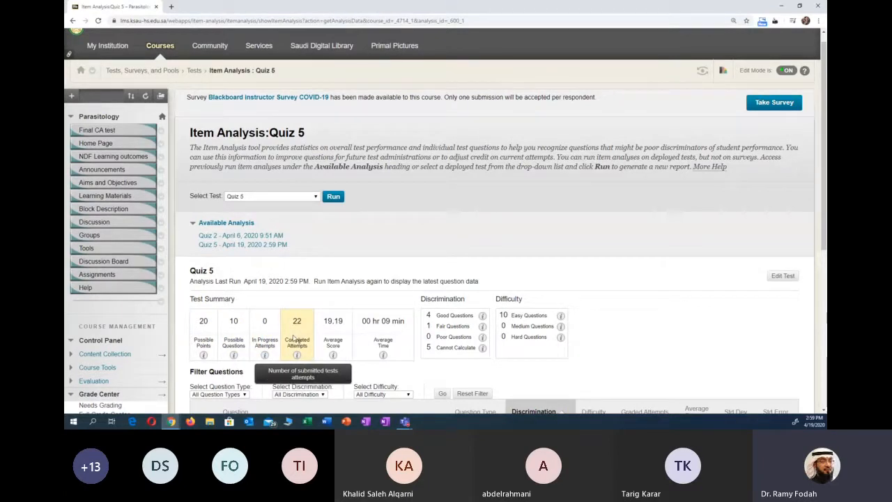
pyautogui.moveTo(338, 330)
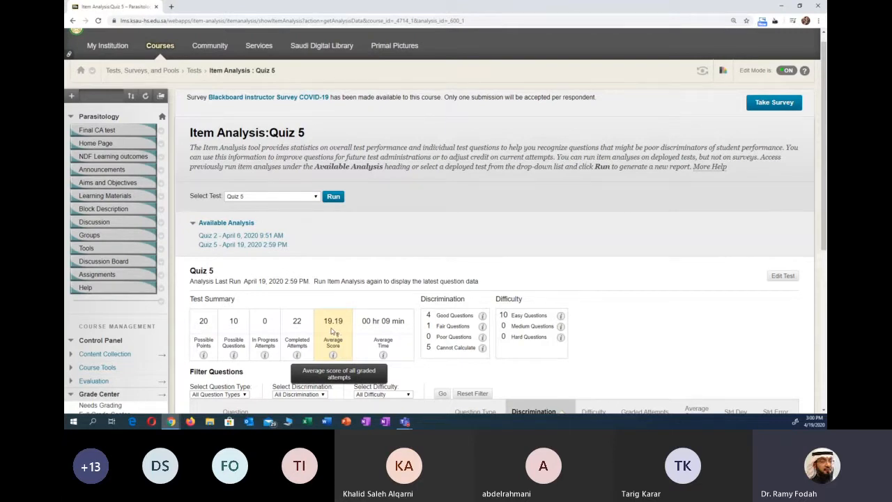
pyautogui.moveTo(386, 331)
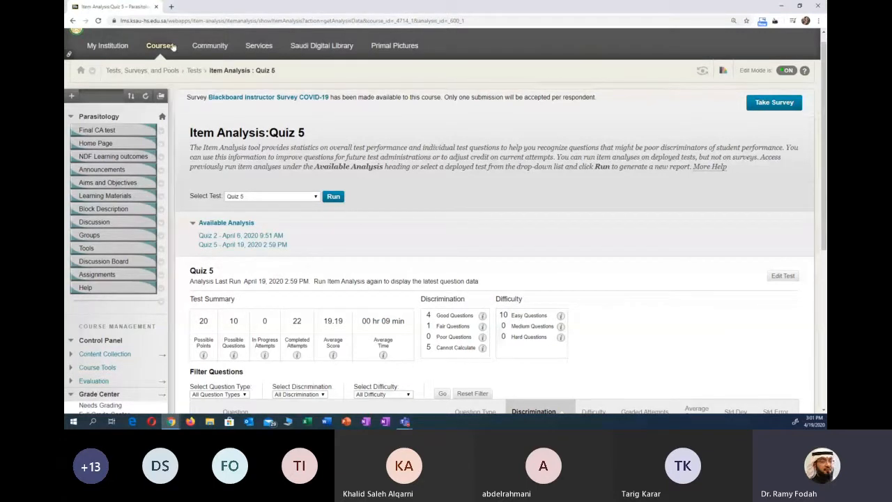
# - Return from the item analysis report to the Full Grade Center
pyautogui.click(73, 21)
pyautogui.click(73, 21)
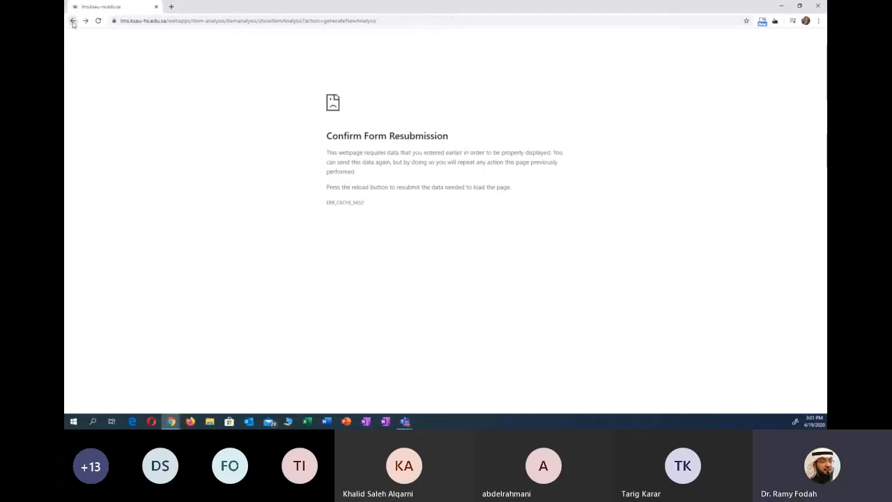
pyautogui.click(72, 21)
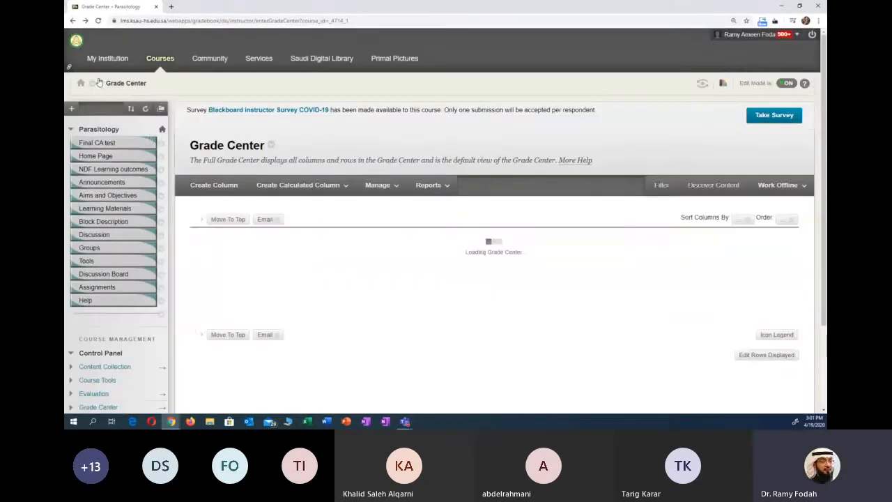
pyautogui.click(262, 185)
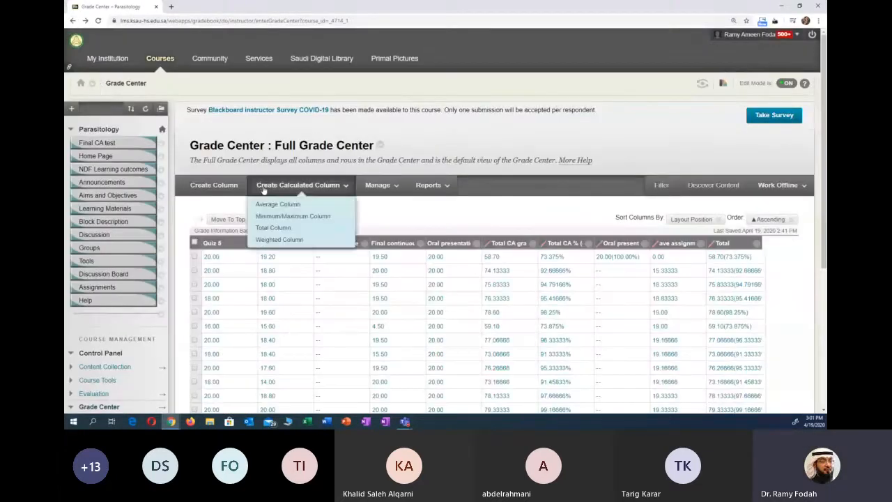
pyautogui.scroll(-1, 223, 179)
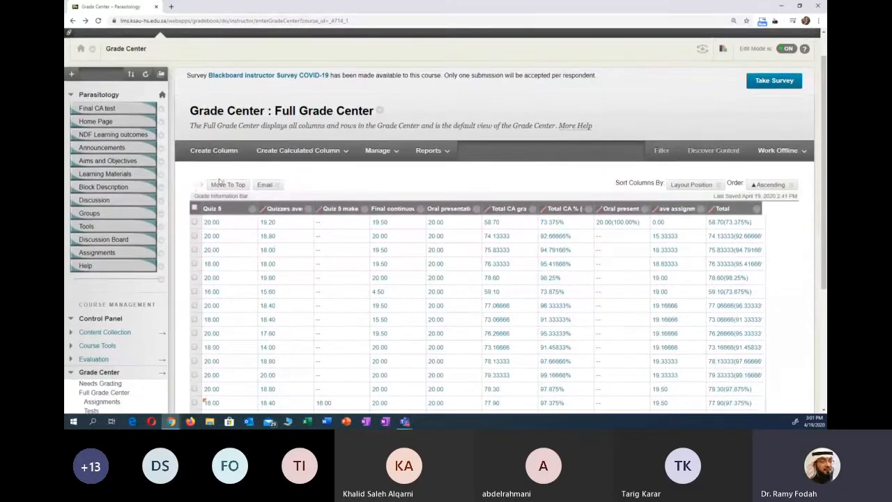
# - Reopen the Quiz 5 attempts for grading and exit without saving any grade
pyautogui.scroll(-2, 237, 159)
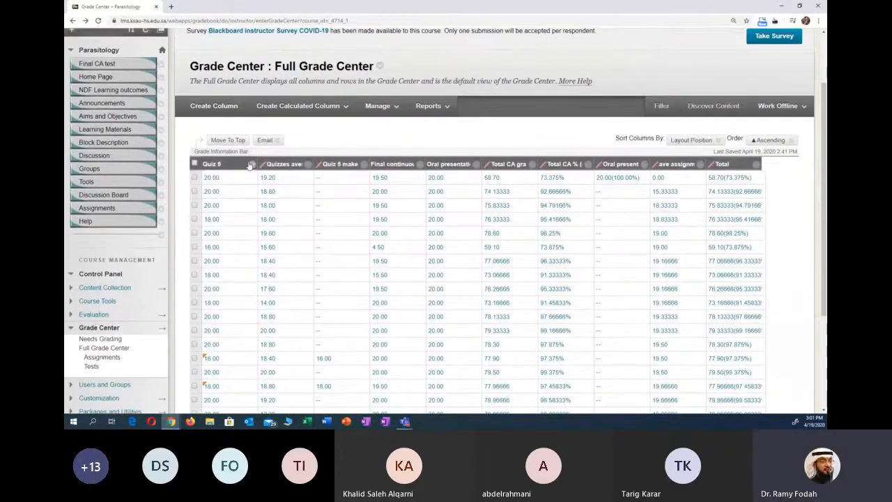
pyautogui.click(250, 165)
pyautogui.click(281, 90)
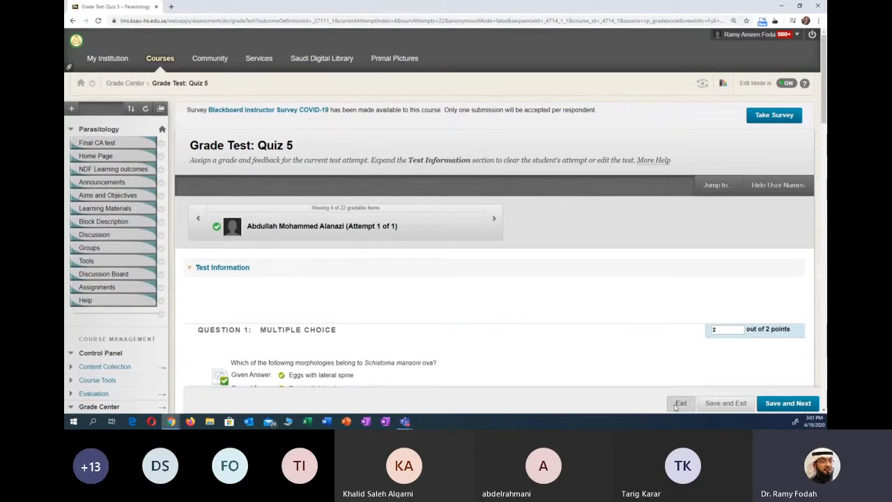
pyautogui.click(677, 404)
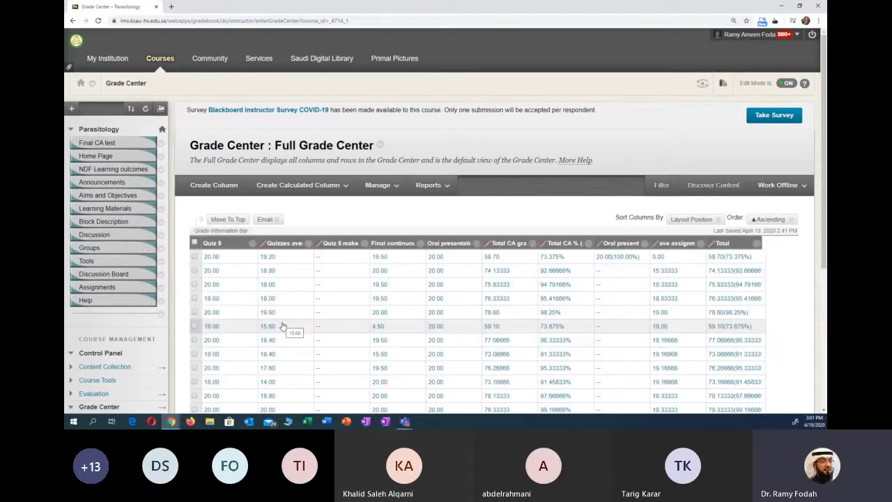
# - Review the options available for the Quiz 5 column and open the test for grading by question
pyautogui.click(252, 243)
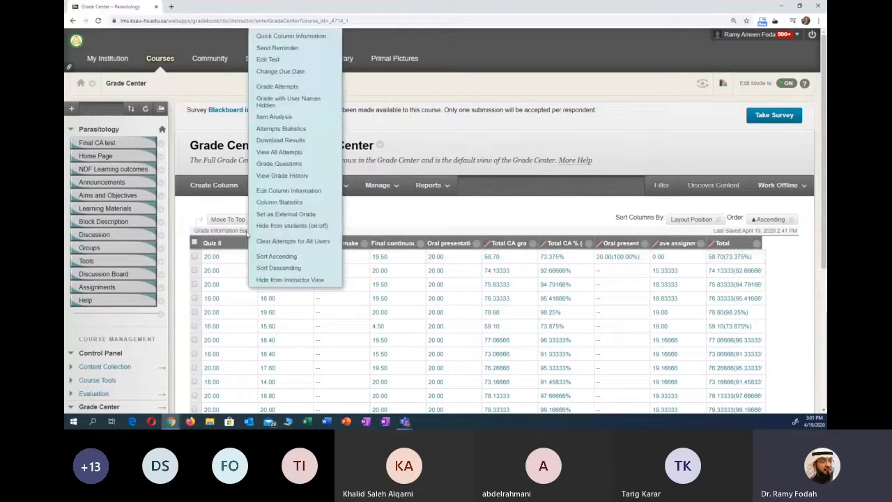
pyautogui.click(209, 211)
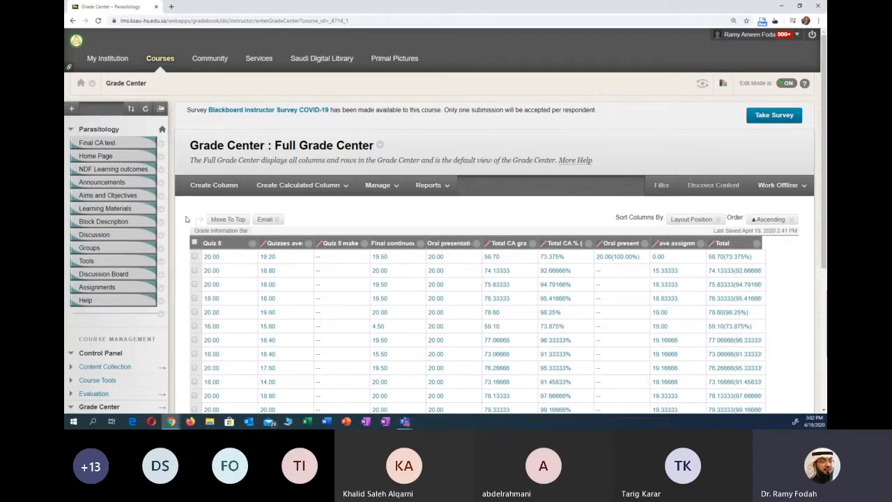
pyautogui.scroll(-1, 185, 221)
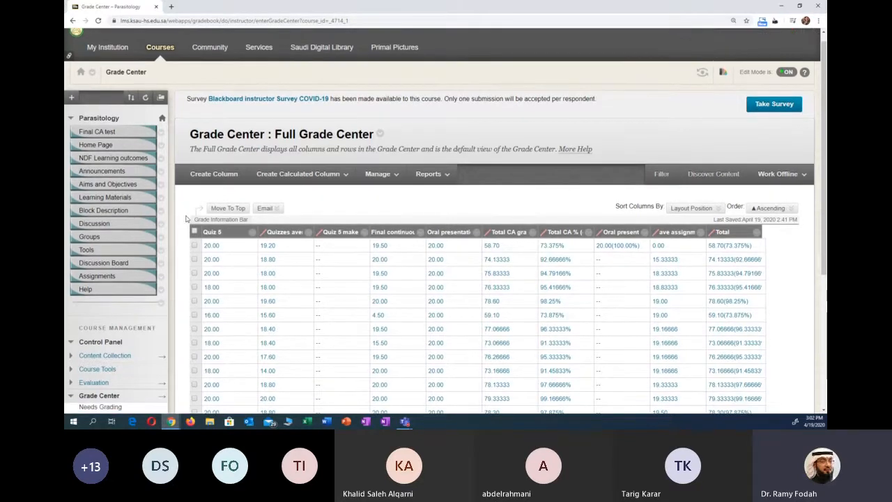
pyautogui.scroll(-3, 186, 220)
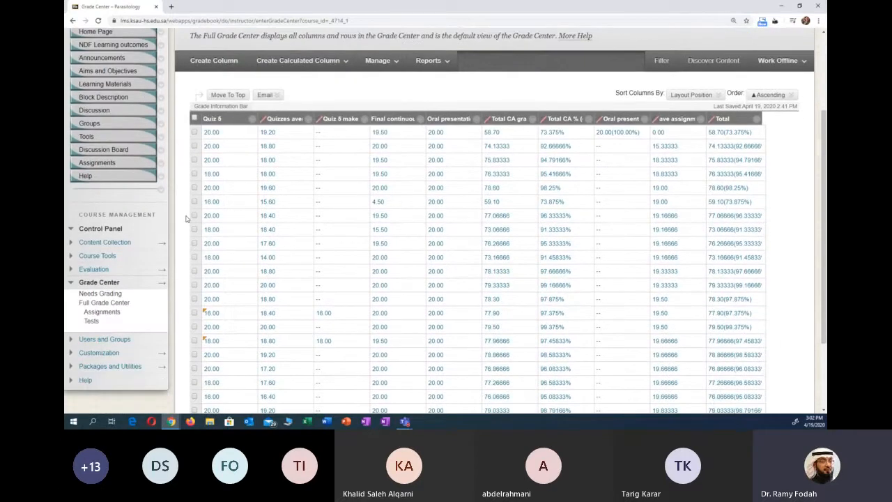
pyautogui.scroll(2, 185, 218)
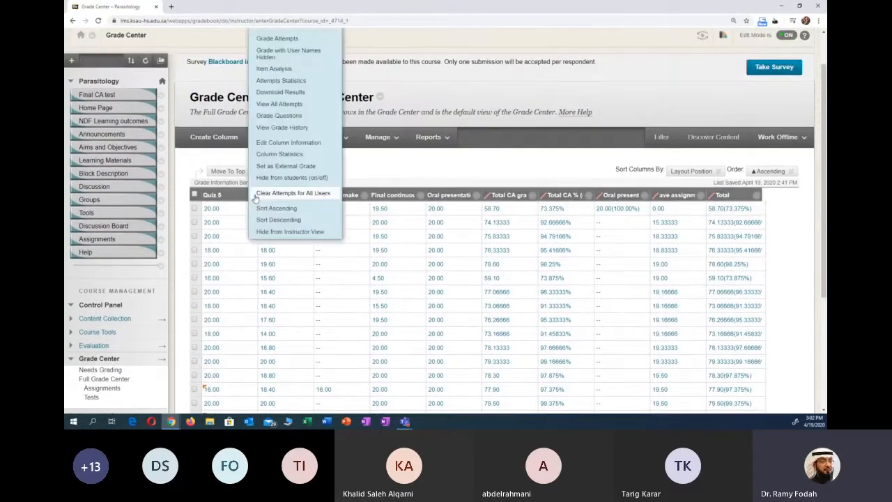
pyautogui.click(252, 199)
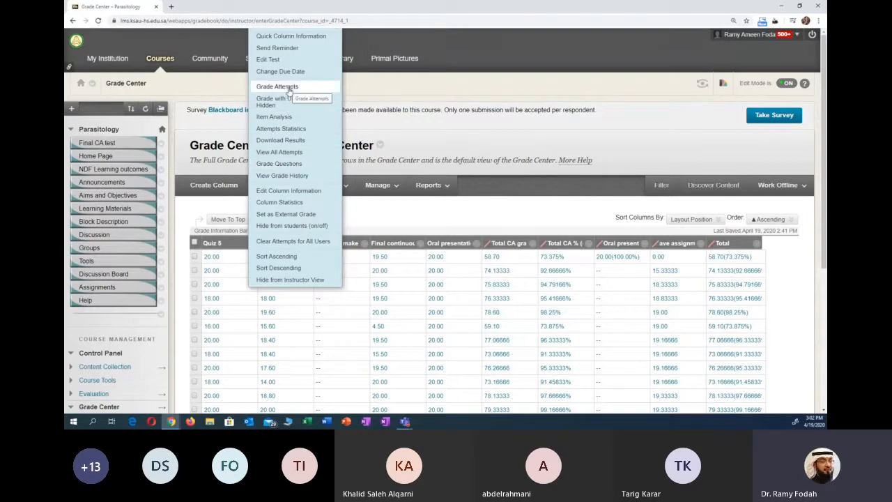
pyautogui.click(285, 164)
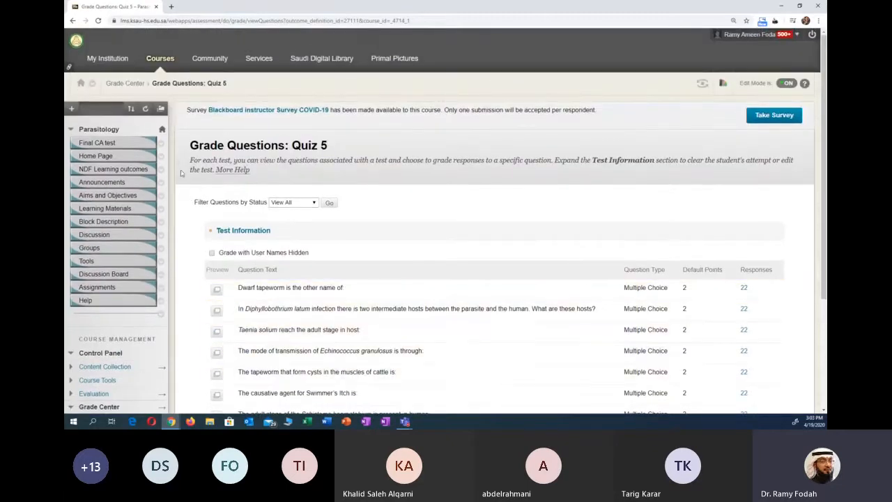
# - Go back to the course list and open the course R10202CLAB316: Parasitology
pyautogui.click(151, 60)
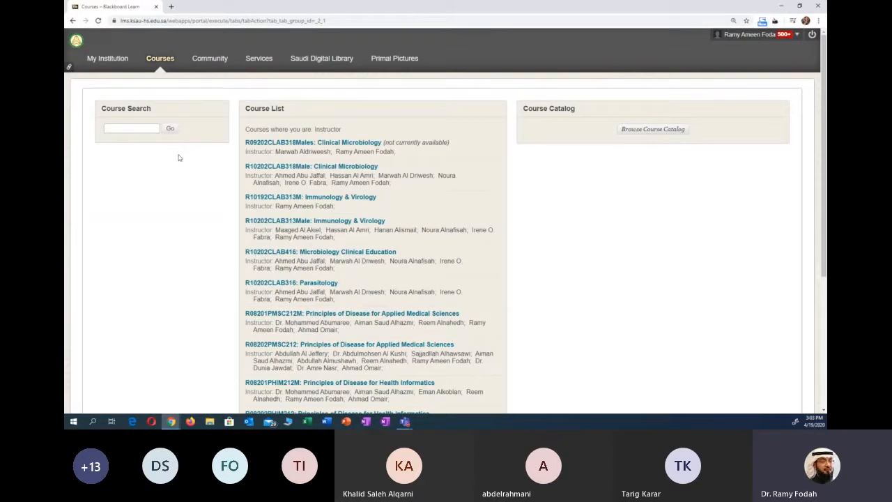
pyautogui.click(308, 287)
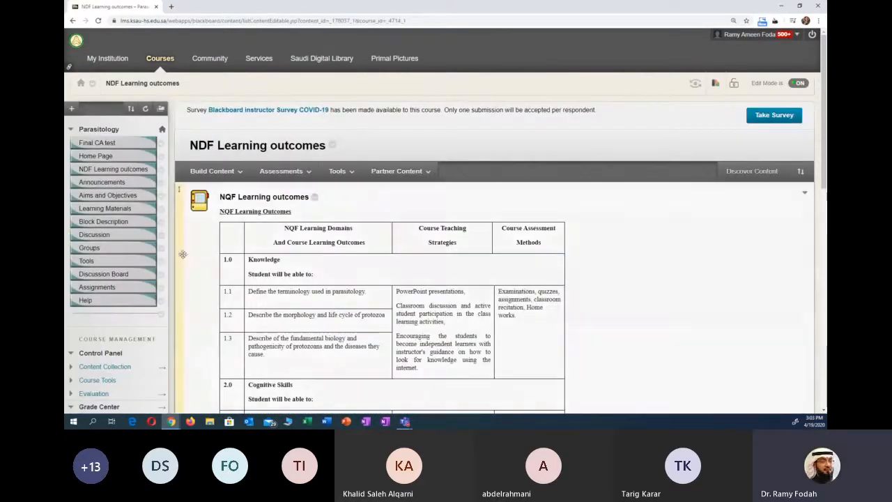
pyautogui.scroll(-2, 185, 258)
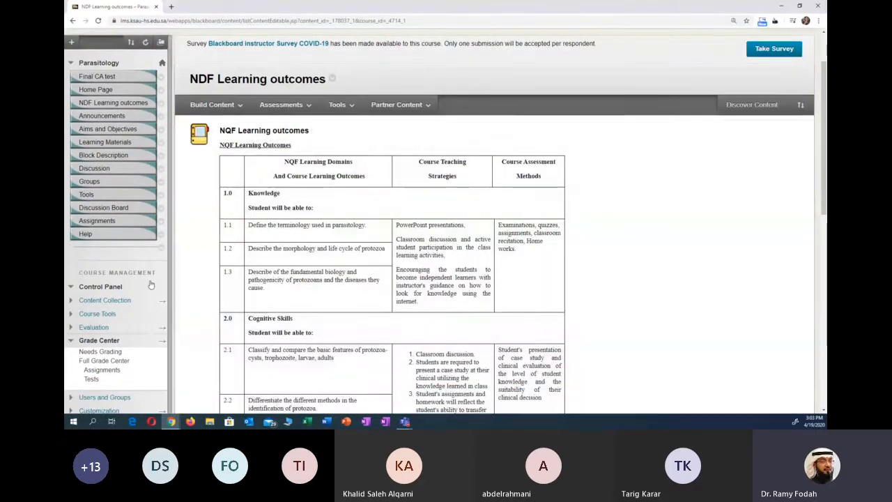
# - Open the Full Grade Center of the Parasitology course
pyautogui.scroll(-1, 149, 285)
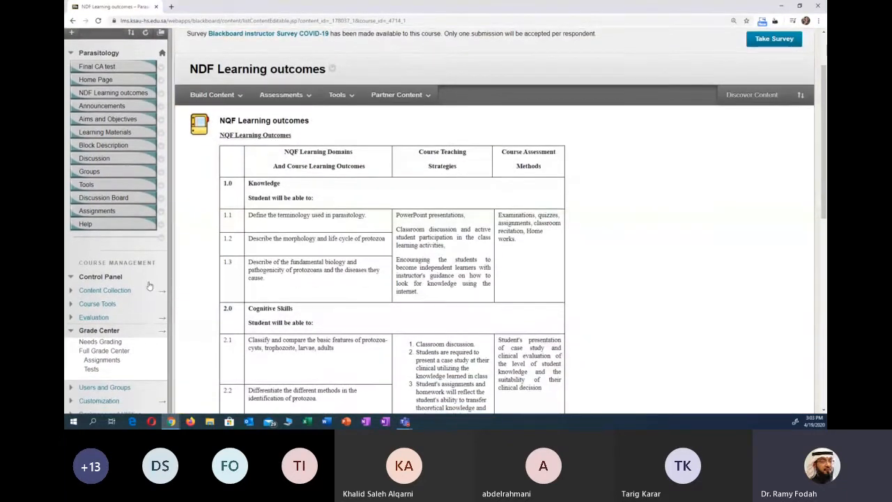
pyautogui.click(100, 351)
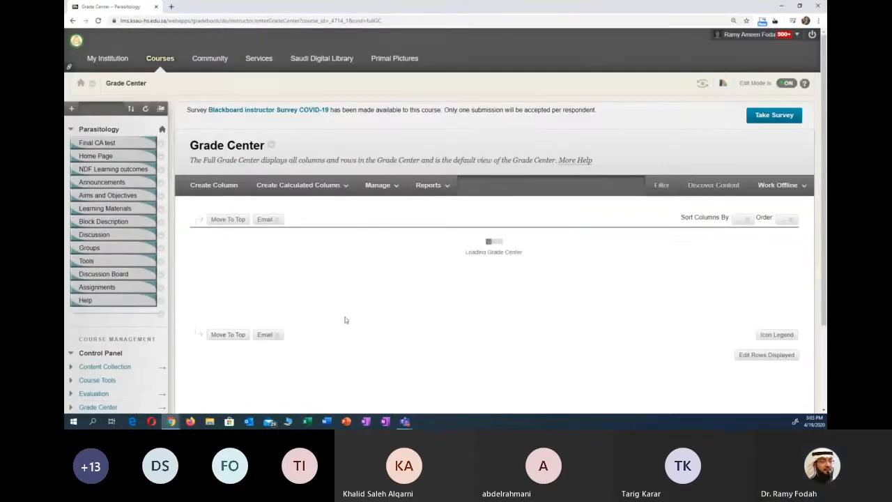
pyautogui.scroll(-1, 345, 318)
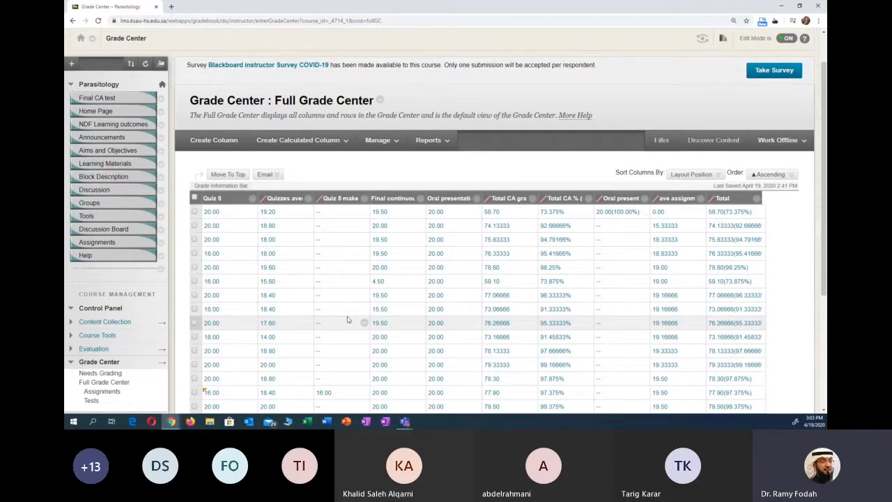
# - Review the column options of Quiz 5 and of the calculated quizzes average column without applying any
pyautogui.click(252, 199)
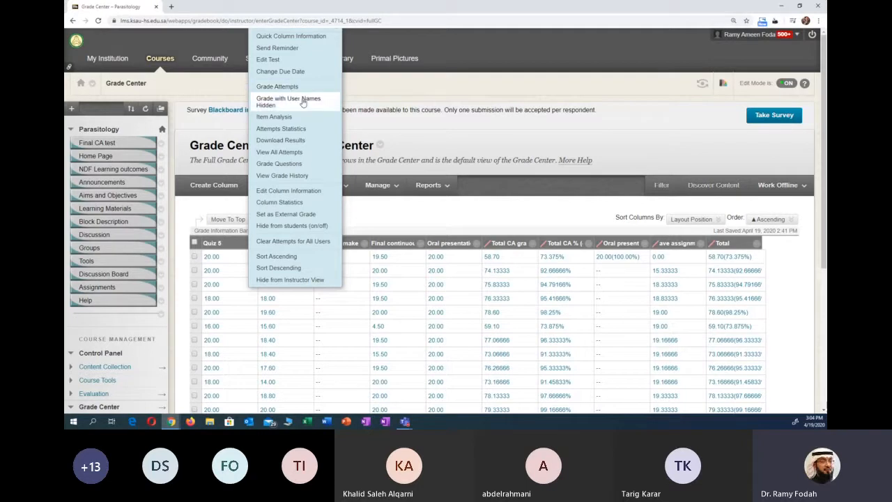
pyautogui.click(435, 138)
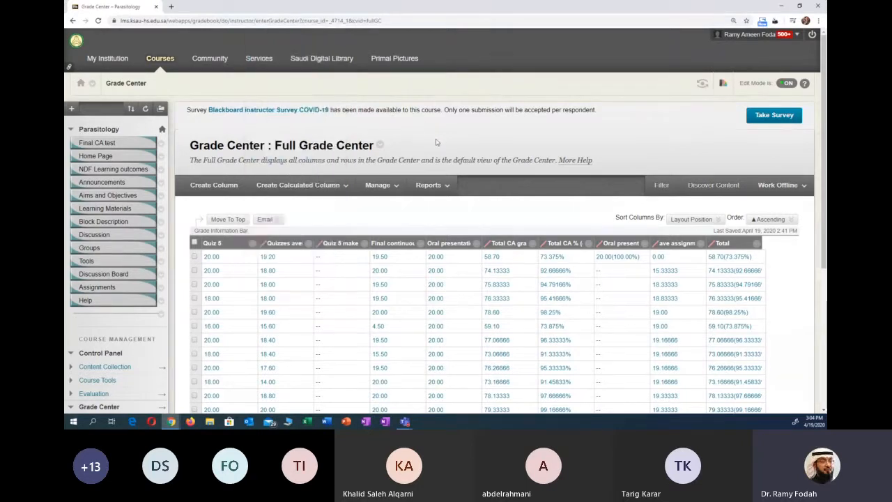
pyautogui.moveTo(389, 195)
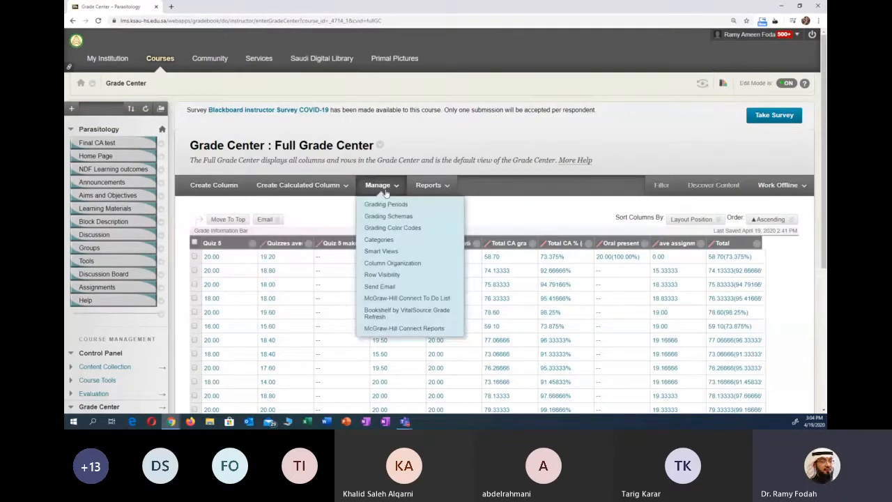
pyautogui.click(308, 242)
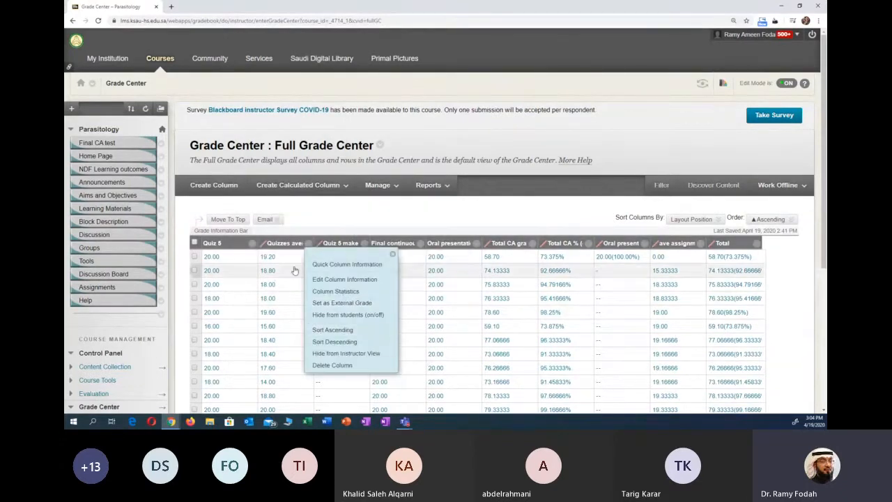
pyautogui.click(252, 243)
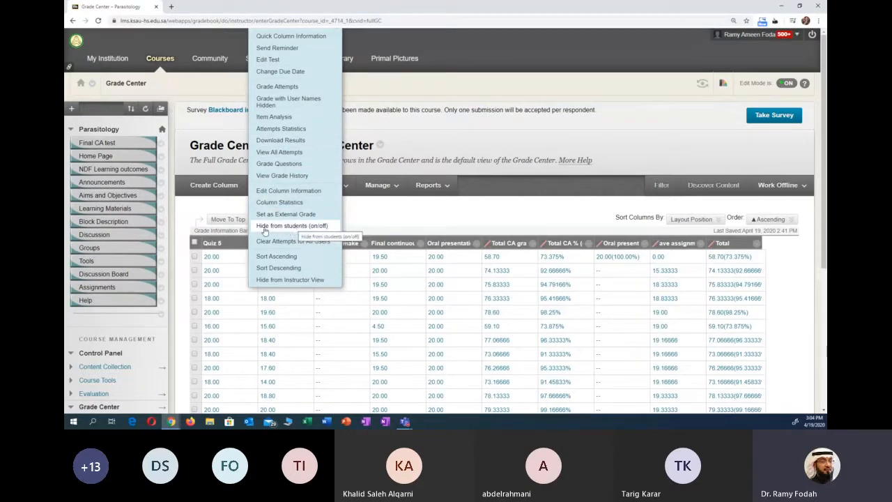
pyautogui.click(376, 222)
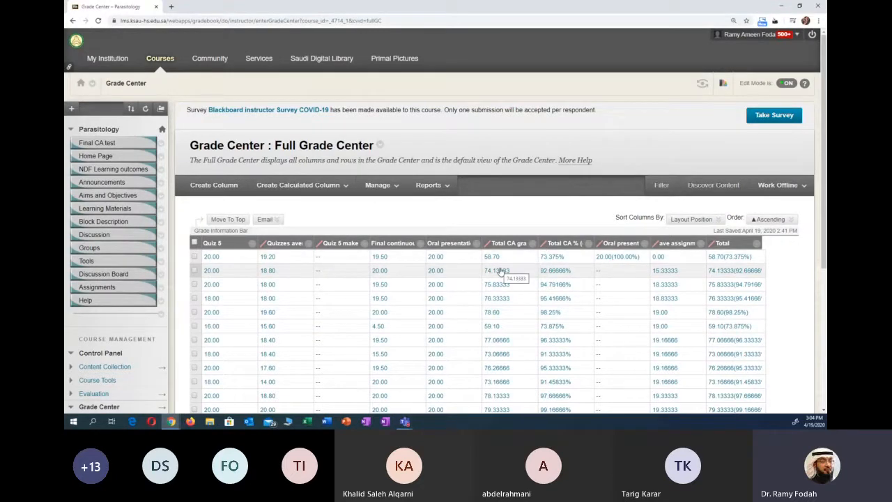
# - Review the options available for the Total CA grades column and close them without choosing one
pyautogui.scroll(-1, 500, 271)
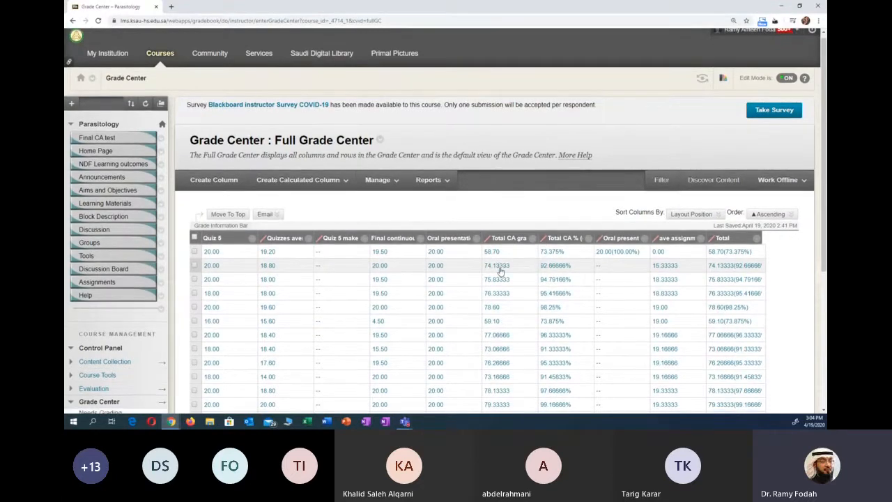
pyautogui.scroll(1, 500, 271)
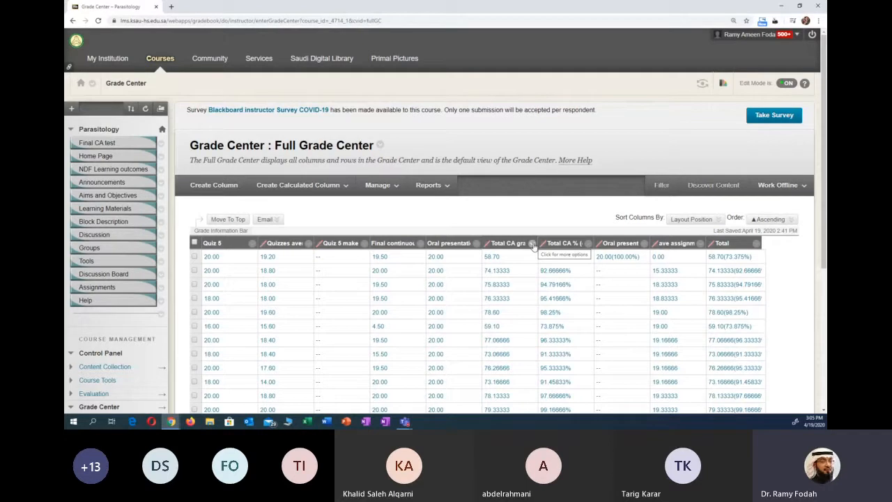
pyautogui.click(532, 244)
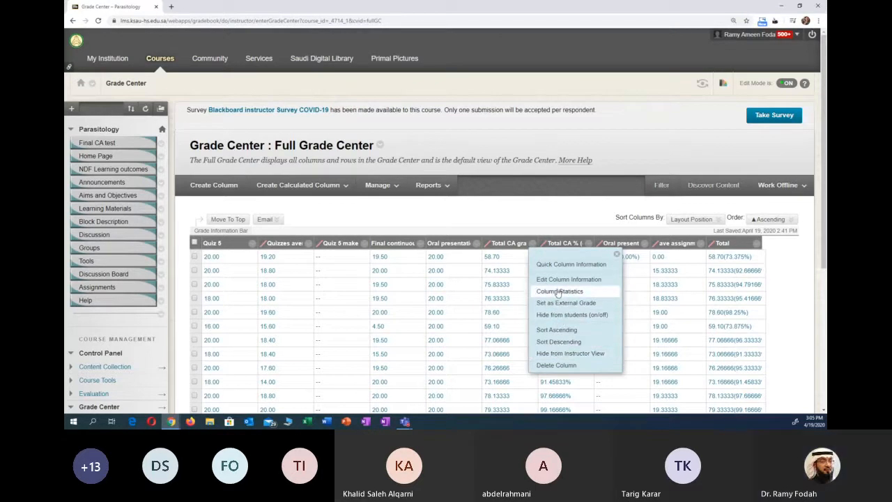
pyautogui.click(531, 246)
pyautogui.click(533, 247)
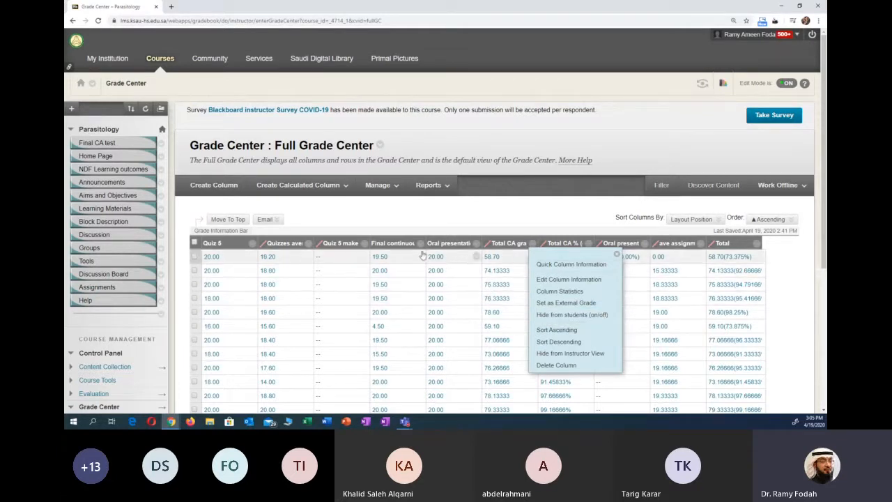
pyautogui.click(326, 233)
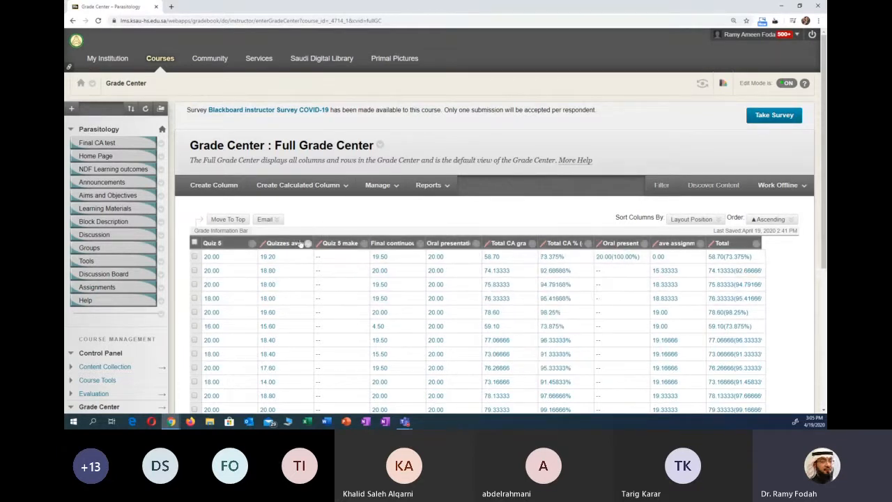
# - Review the Quiz 5 column's options, including clearing attempts for all users, and leave without applying one
pyautogui.click(252, 242)
pyautogui.click(374, 216)
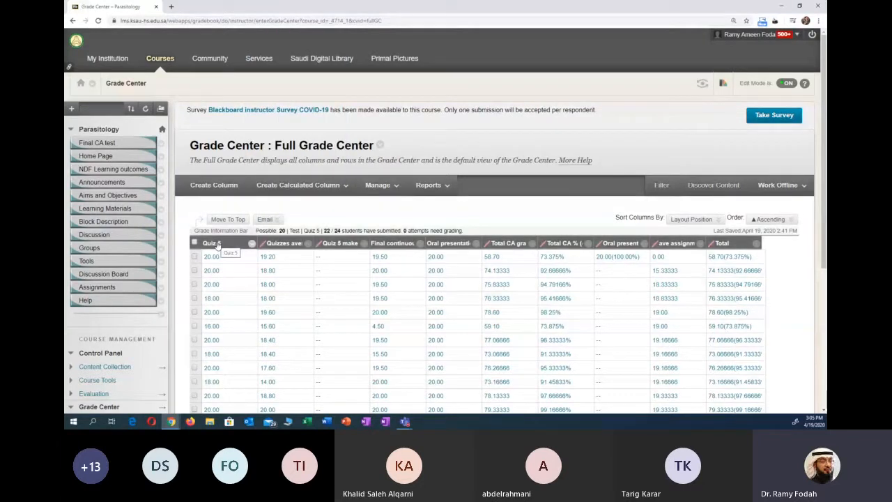
pyautogui.click(251, 242)
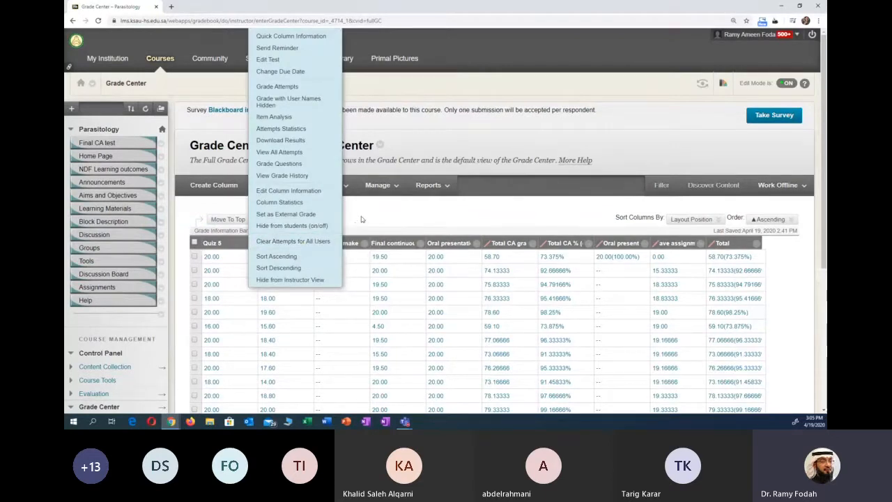
pyautogui.click(361, 219)
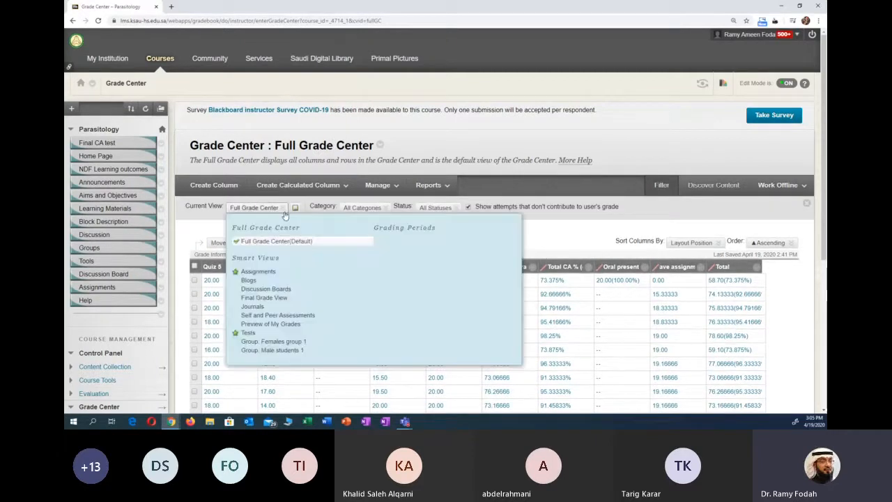
# - Review the category choices for filtering the Full Grade Center and hide the filter bar
pyautogui.click(365, 208)
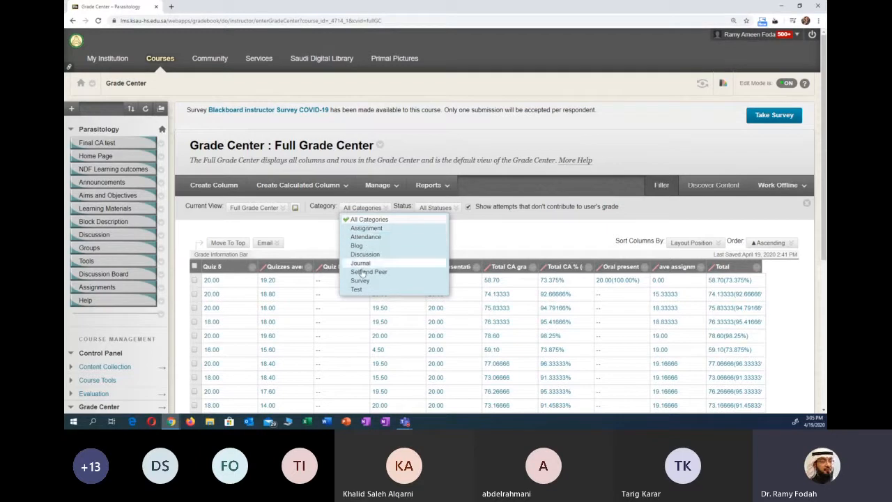
pyautogui.click(333, 234)
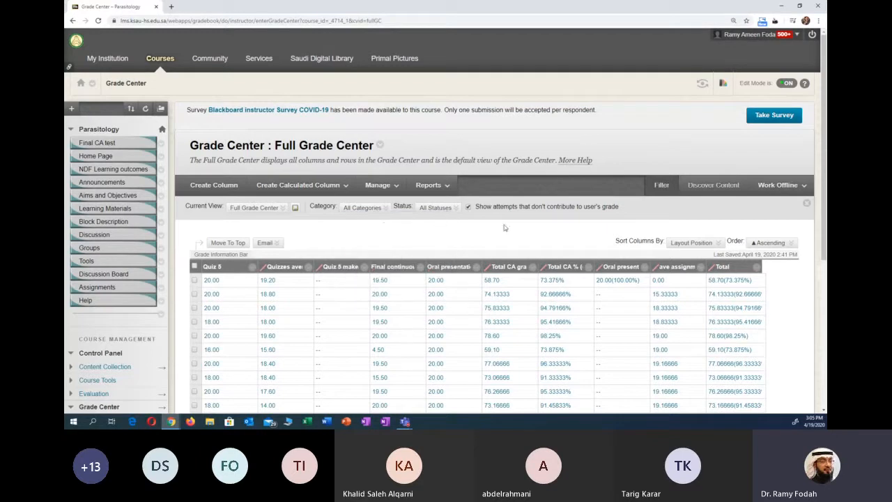
pyautogui.click(659, 185)
pyautogui.click(770, 220)
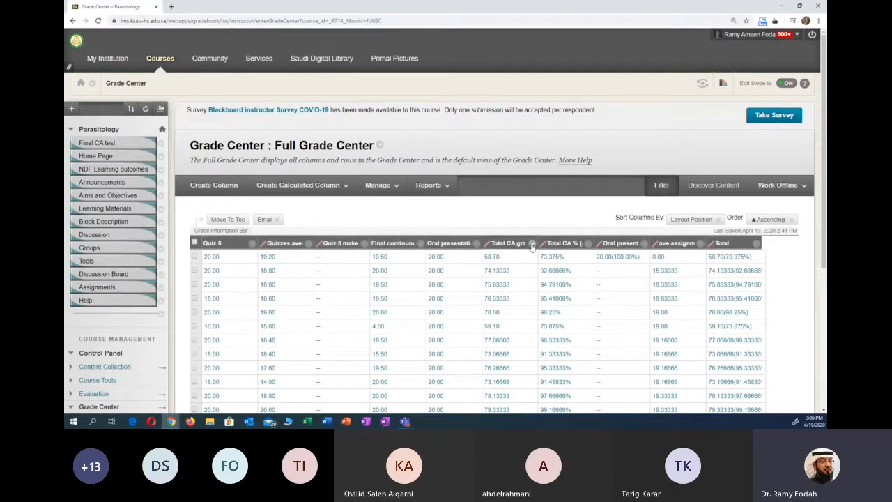
# - Examine the Clear Attempts for All Users option of the Quiz 5 column and close the options
pyautogui.scroll(-1, 521, 242)
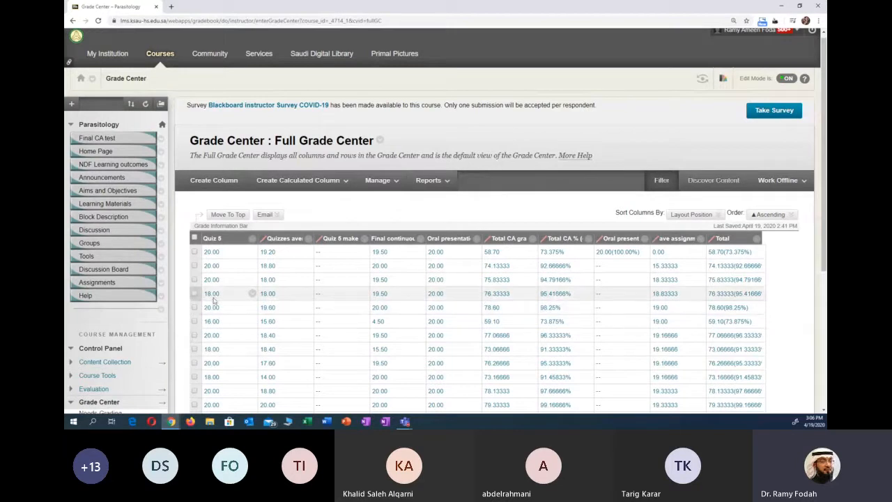
pyautogui.click(250, 239)
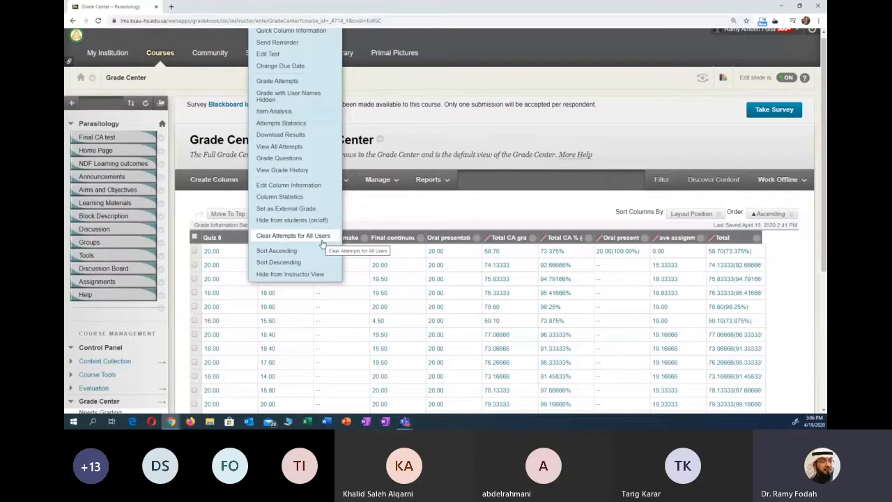
pyautogui.click(359, 221)
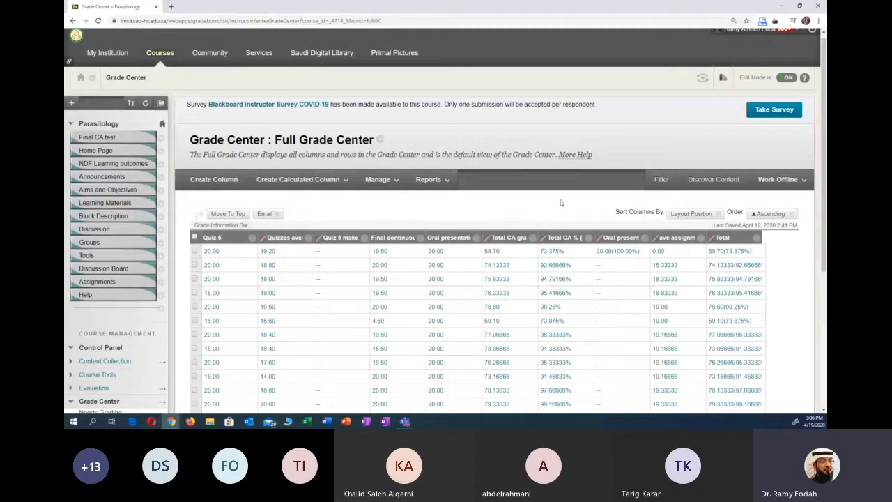
# - Open Column Organization, review the listed grade columns with their categories and points, and cancel without changes
pyautogui.click(709, 216)
pyautogui.click(751, 195)
pyautogui.click(428, 179)
pyautogui.click(397, 183)
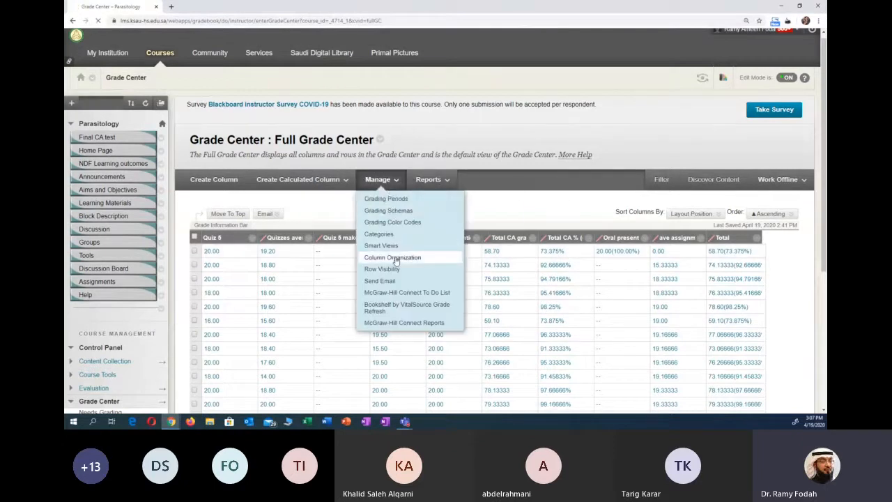
pyautogui.click(395, 257)
pyautogui.scroll(-8, 190, 358)
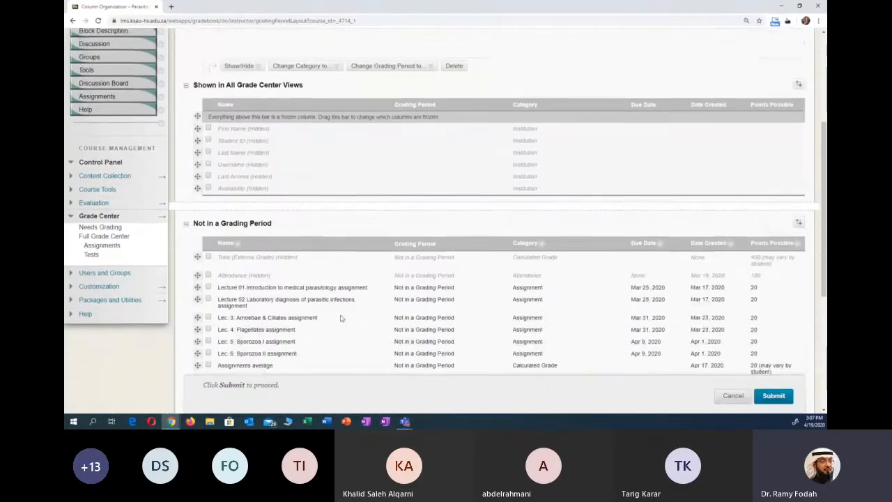
pyautogui.scroll(-1, 189, 357)
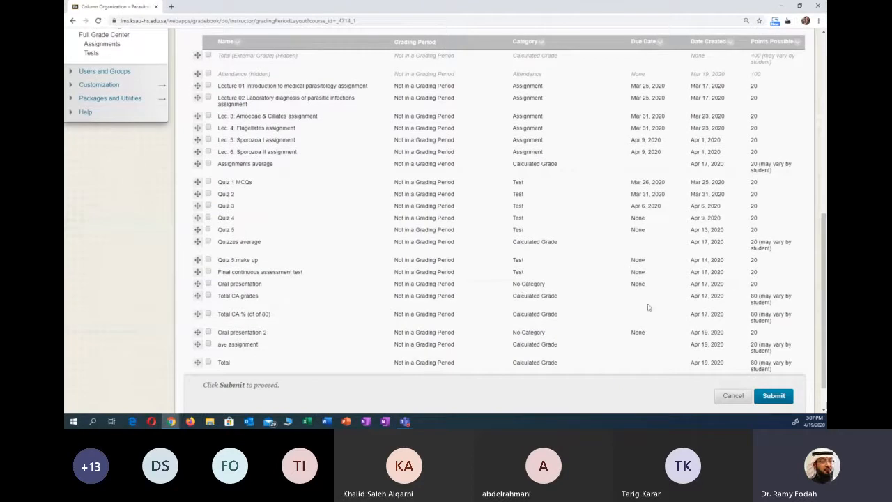
pyautogui.click(734, 396)
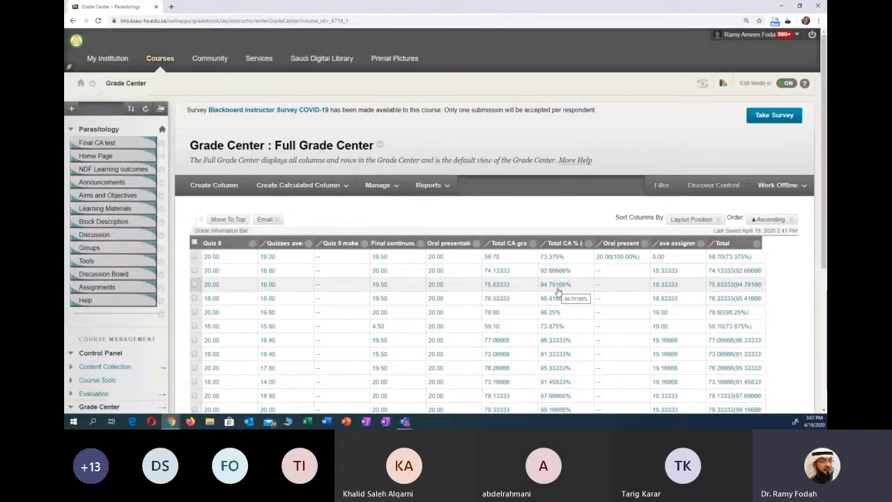
# - Open the Download Grades page to work on the grades offline
pyautogui.click(776, 185)
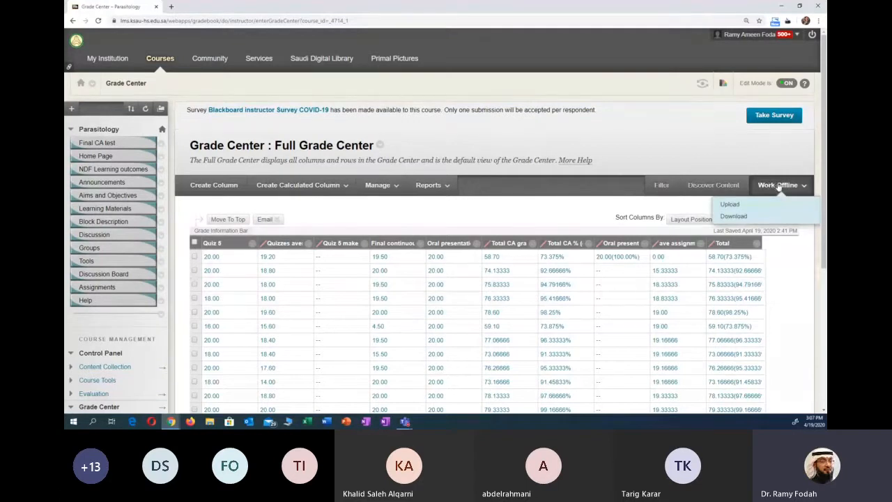
pyautogui.click(738, 217)
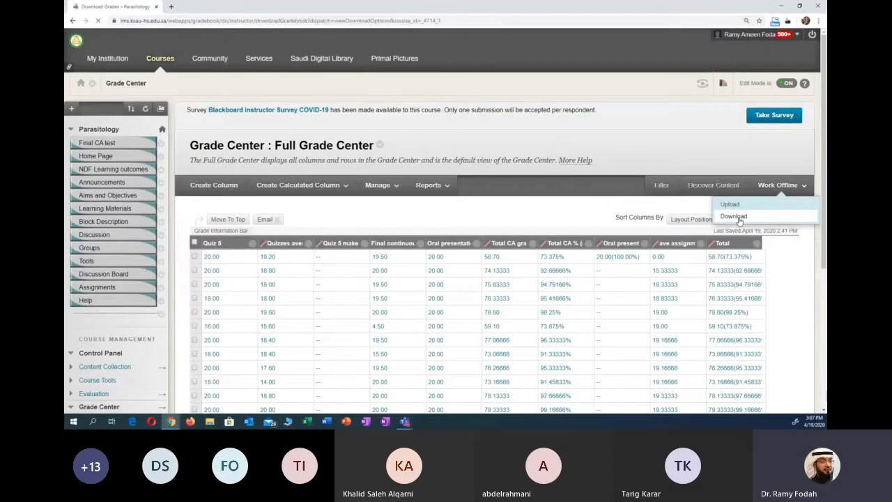
pyautogui.scroll(-1, 495, 219)
pyautogui.scroll(-2, 492, 221)
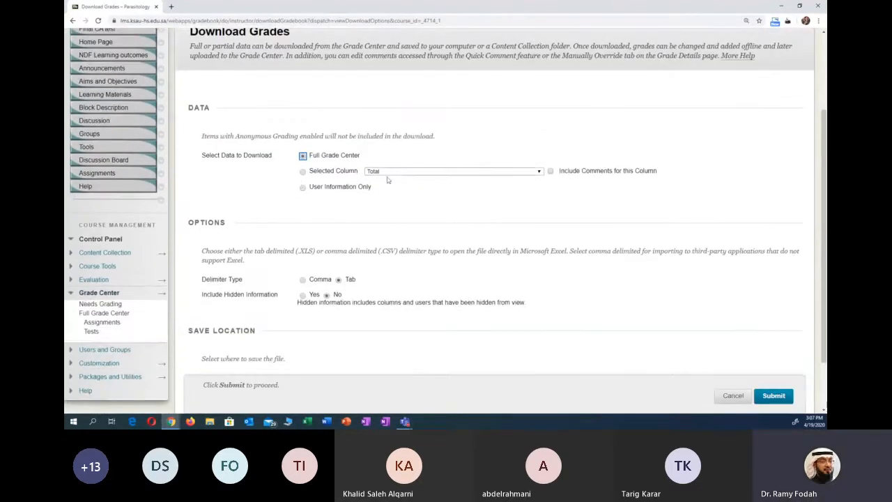
# - Limit the data to download to a selected column and choose Assignments average
pyautogui.click(308, 181)
pyautogui.click(303, 172)
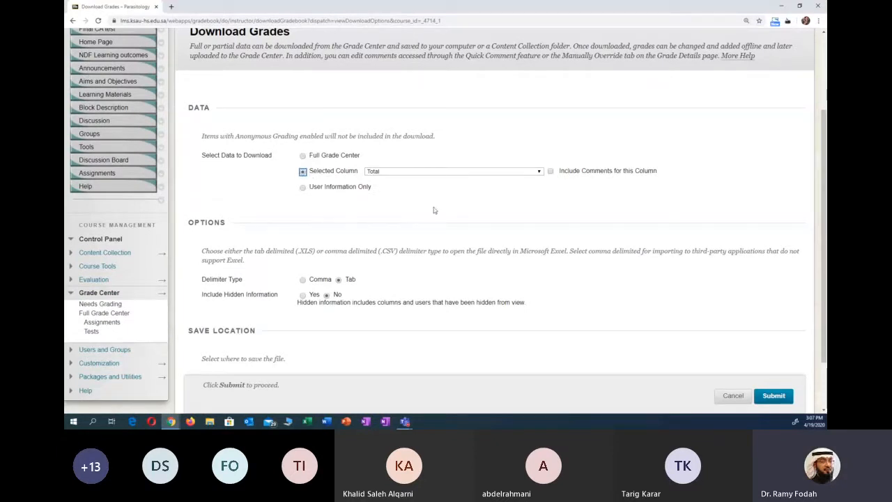
pyautogui.click(535, 171)
pyautogui.click(530, 166)
pyautogui.click(527, 172)
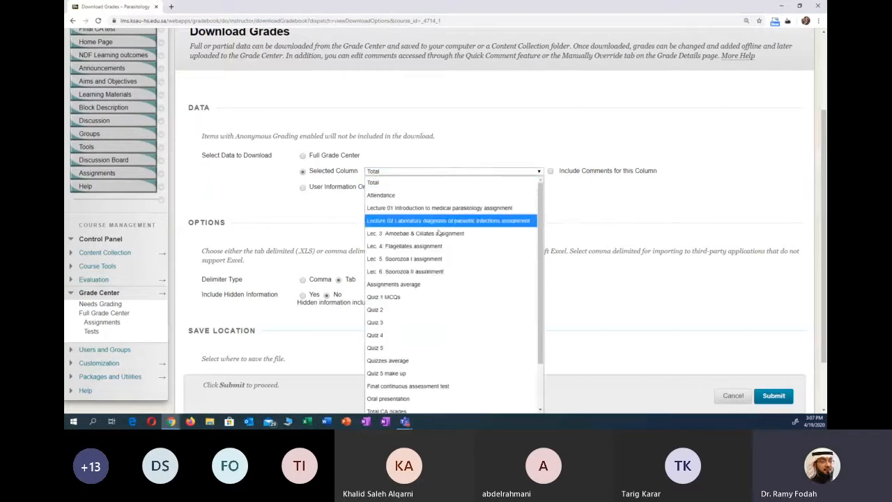
pyautogui.click(411, 284)
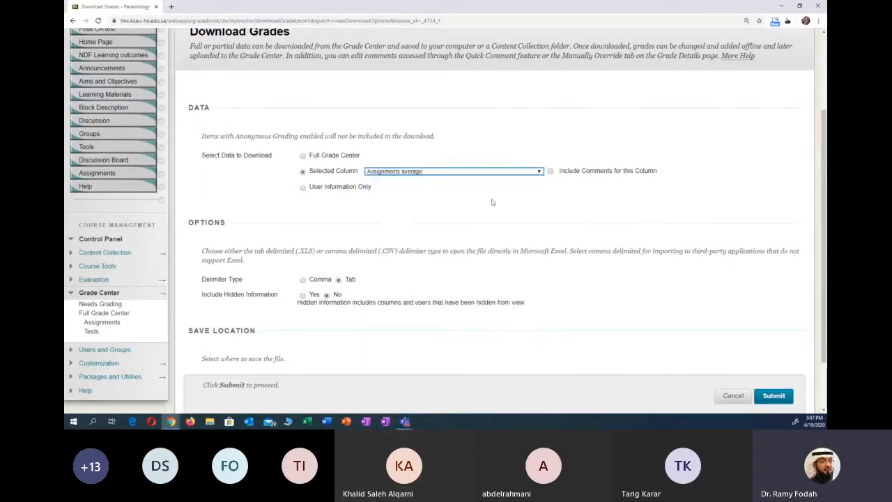
# - Try including comments for the selected column, clear that option and set the data to download to Full Grade Center
pyautogui.click(550, 171)
pyautogui.click(550, 171)
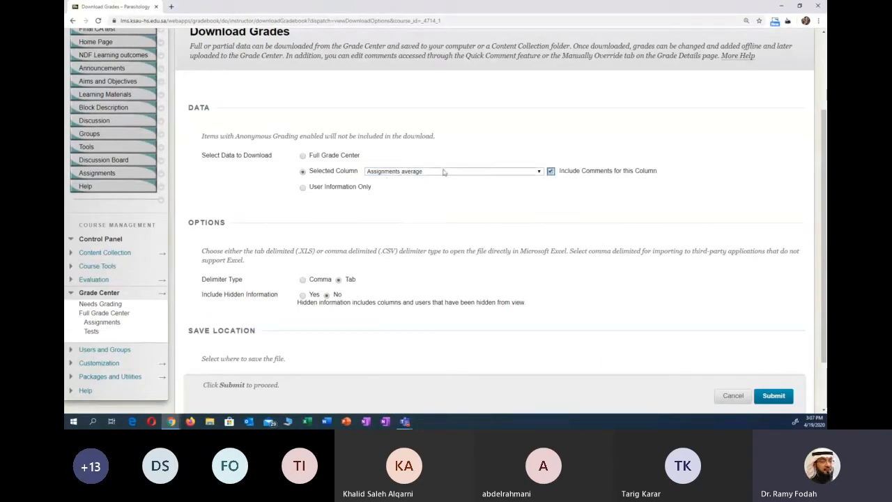
pyautogui.click(551, 172)
pyautogui.click(303, 156)
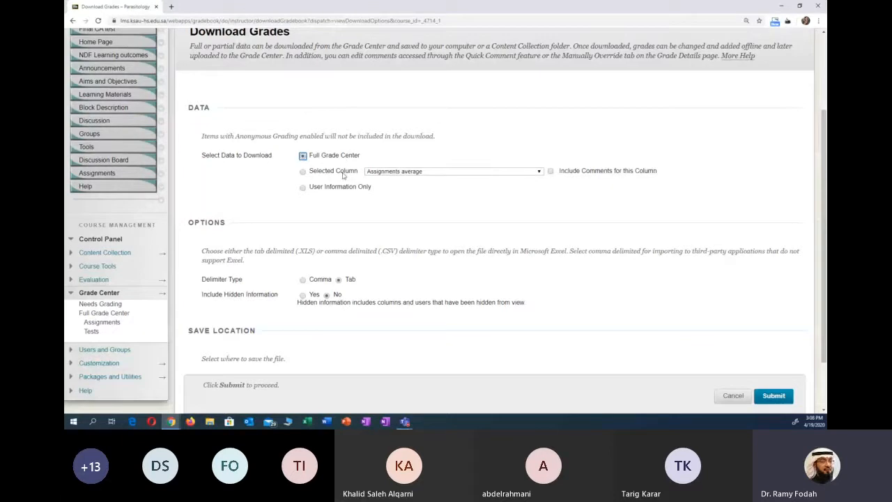
# - Download the Full Grade Center data as a file to the computer and open it in Excel
pyautogui.scroll(-1, 331, 169)
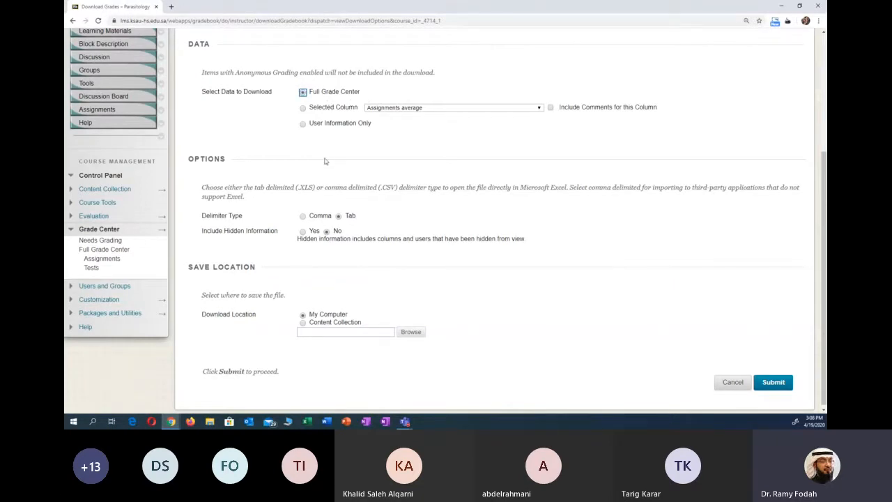
pyautogui.scroll(-1, 409, 184)
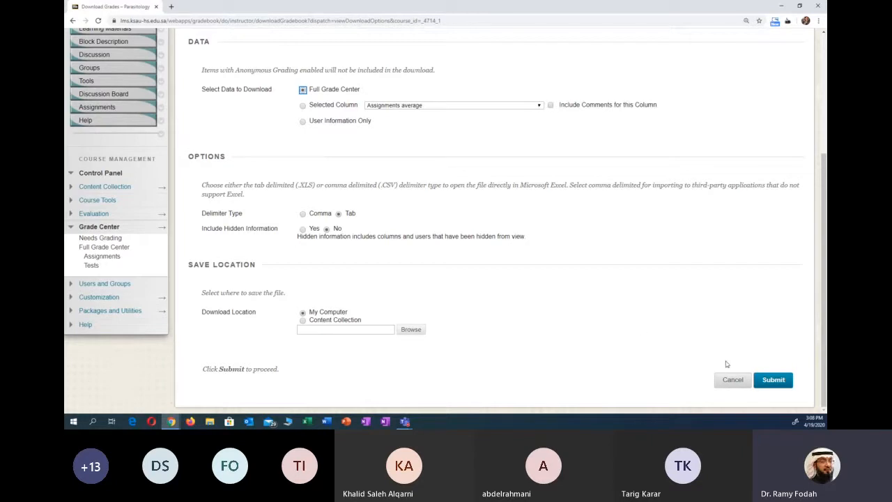
pyautogui.click(767, 380)
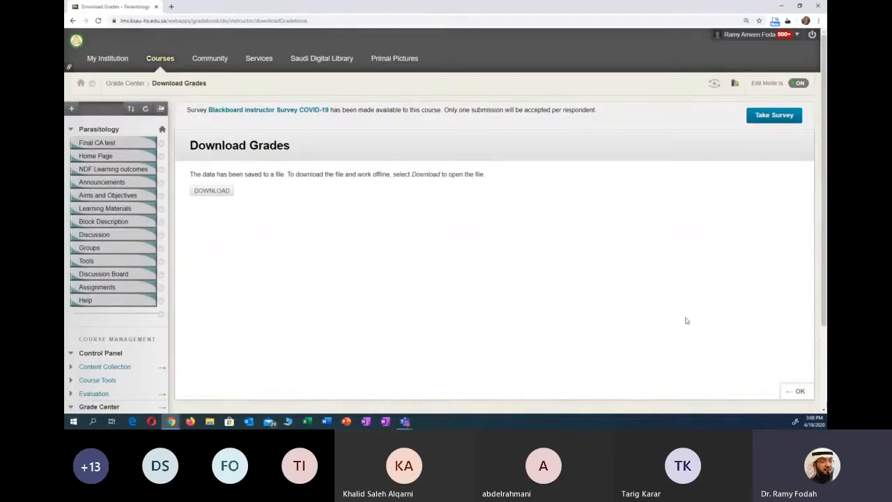
pyautogui.click(213, 192)
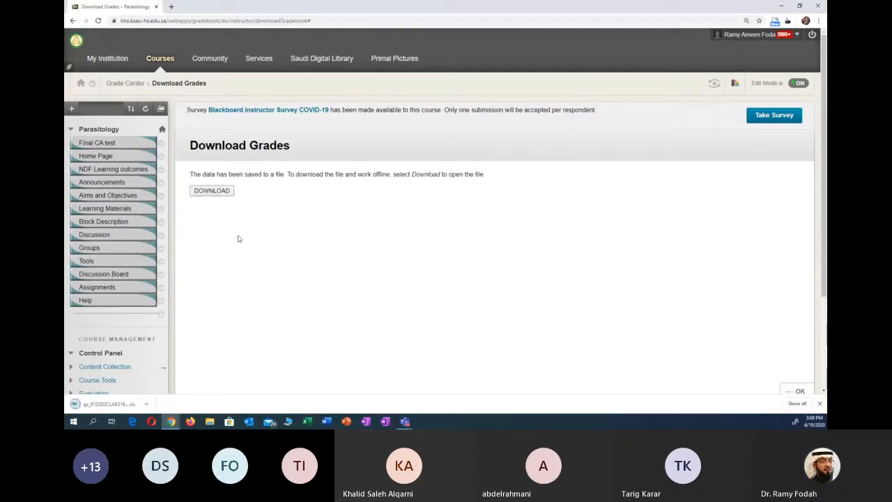
pyautogui.click(105, 403)
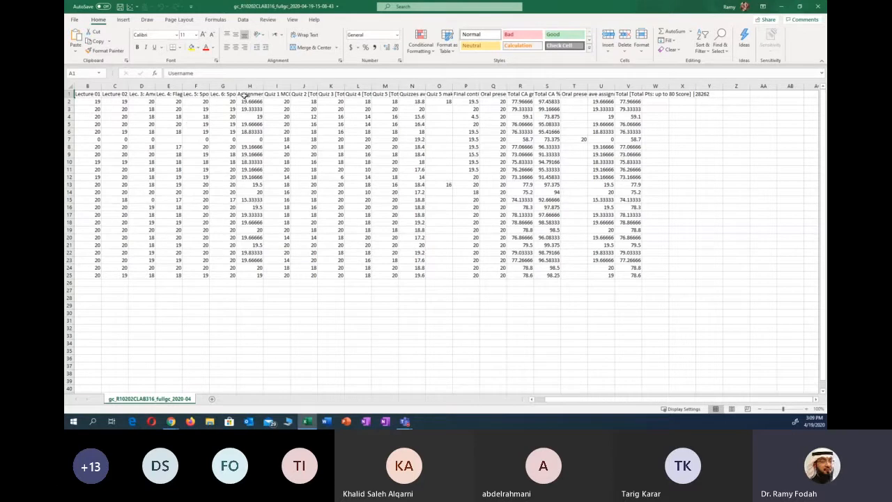
# - Widen the Lec. 6: Sporozoa II assignment column and delete "[Total Pts: 20 Score" from its header cell
pyautogui.moveTo(239, 86); pyautogui.dragTo(335, 85)
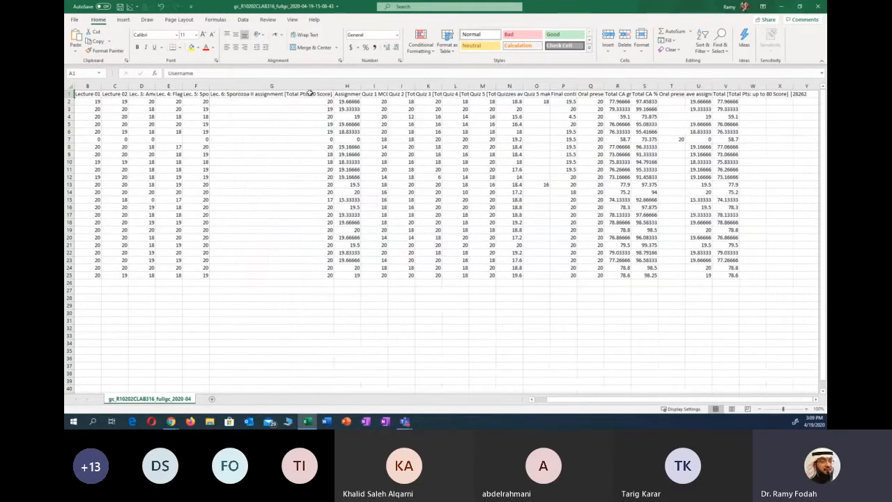
pyautogui.doubleClick(311, 93)
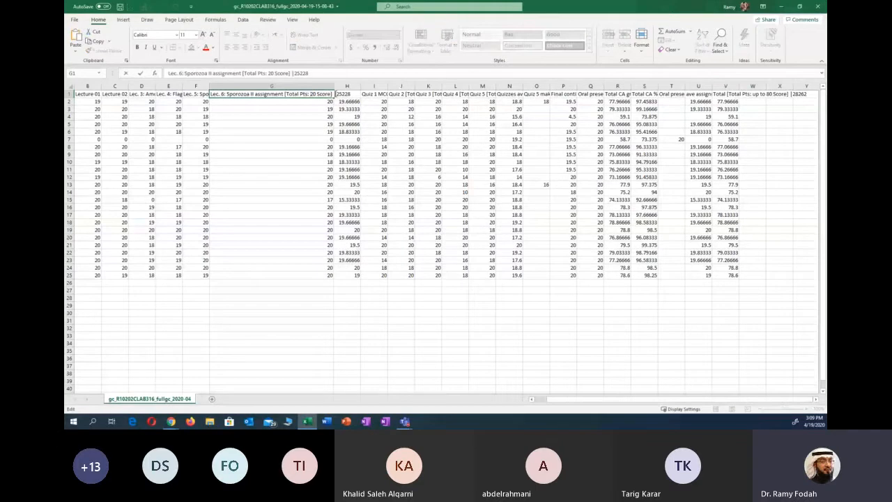
pyautogui.moveTo(331, 93); pyautogui.dragTo(285, 98)
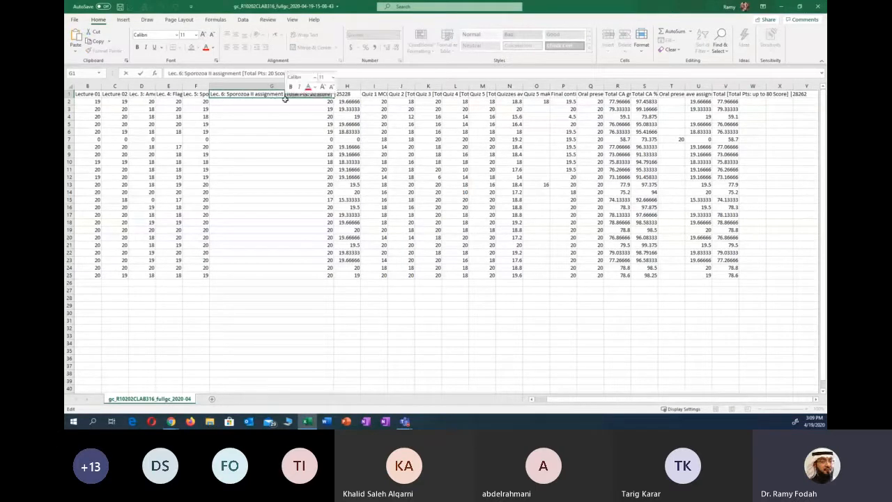
pyautogui.press('BackSpace')
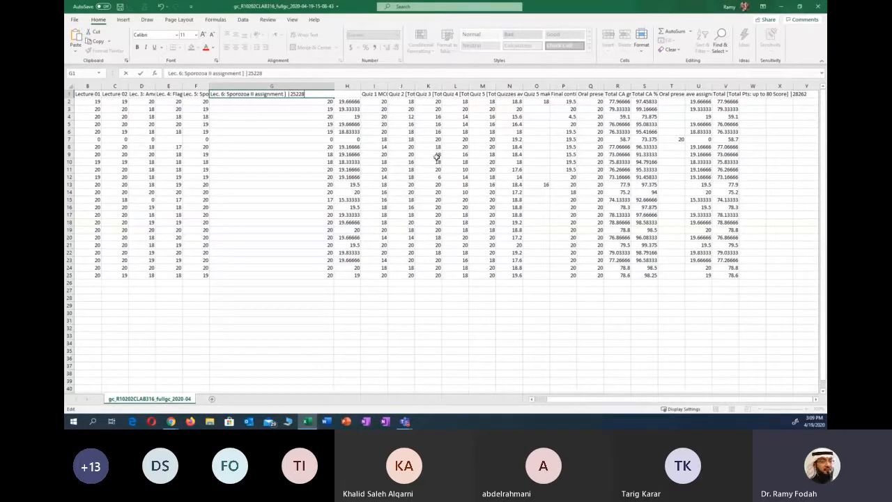
pyautogui.moveTo(569, 397)
pyautogui.mouseDown()
pyautogui.moveTo(529, 409)
pyautogui.moveTo(556, 408)
pyautogui.mouseUp()
pyautogui.click(342, 291)
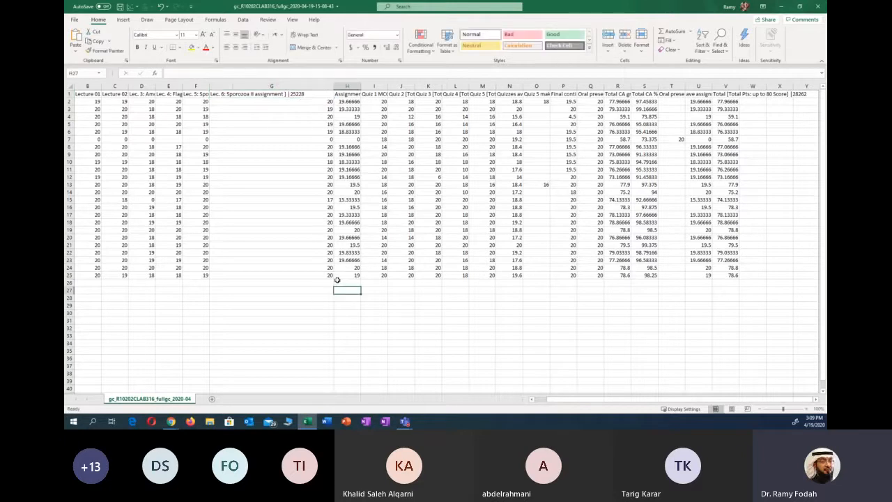
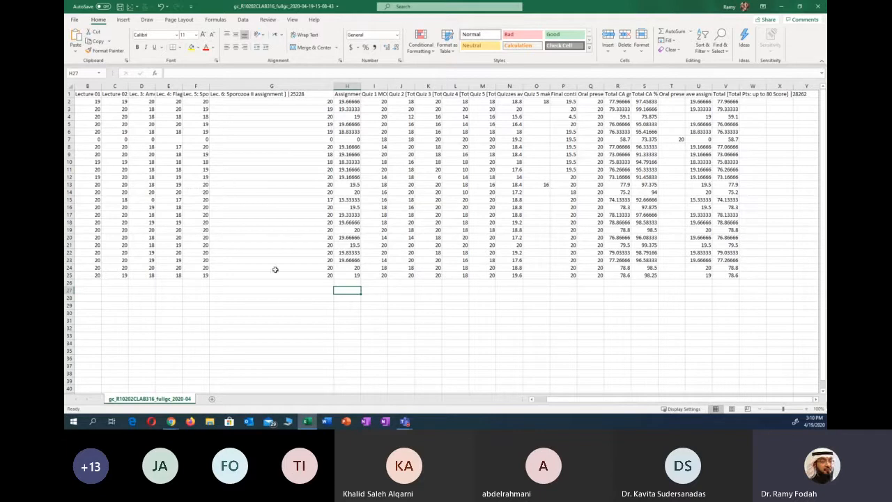
# - Try choosing Excel Workbook (*.xlsx) as the format for saving a copy of the grades file, without completing the save
pyautogui.click(316, 253)
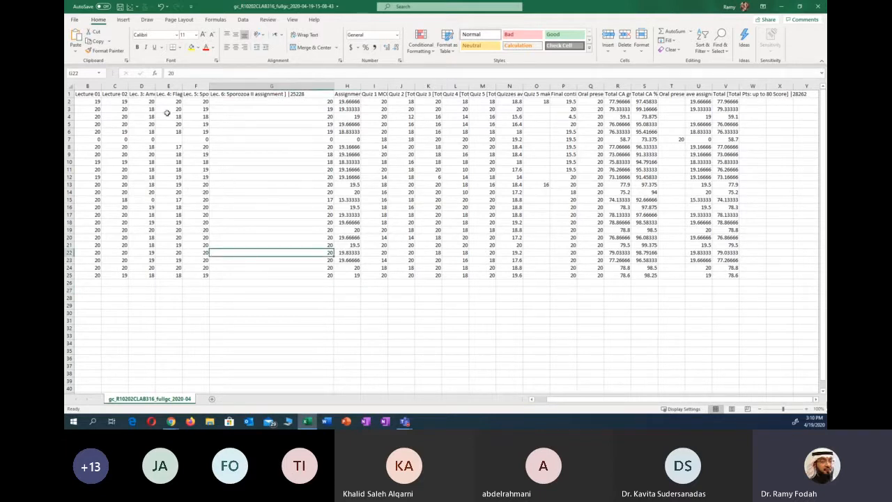
pyautogui.click(75, 20)
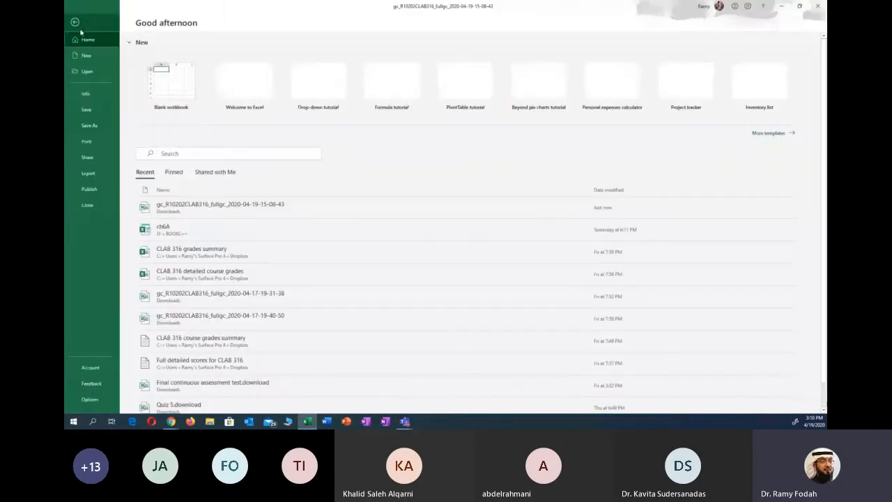
pyautogui.click(92, 129)
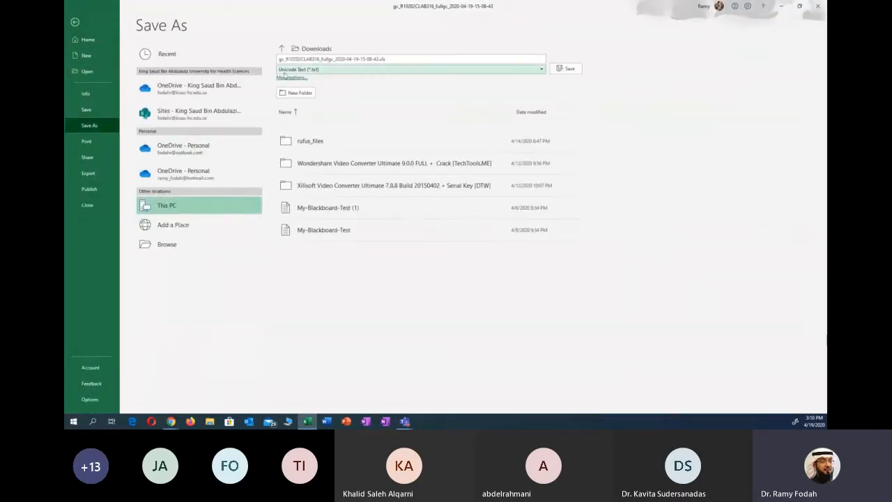
pyautogui.click(324, 71)
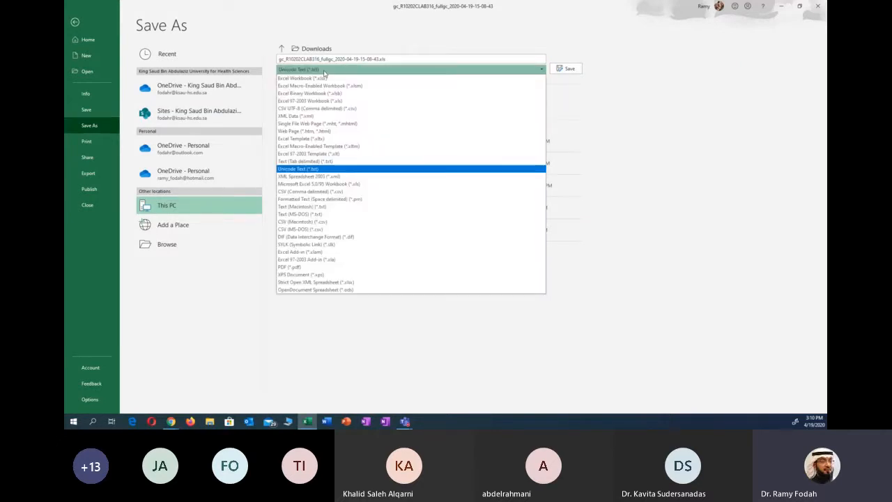
pyautogui.click(326, 79)
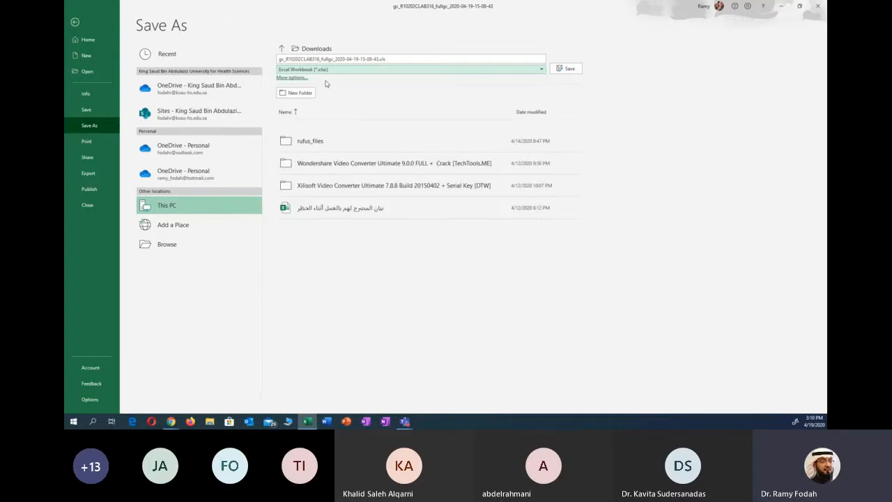
pyautogui.click(328, 70)
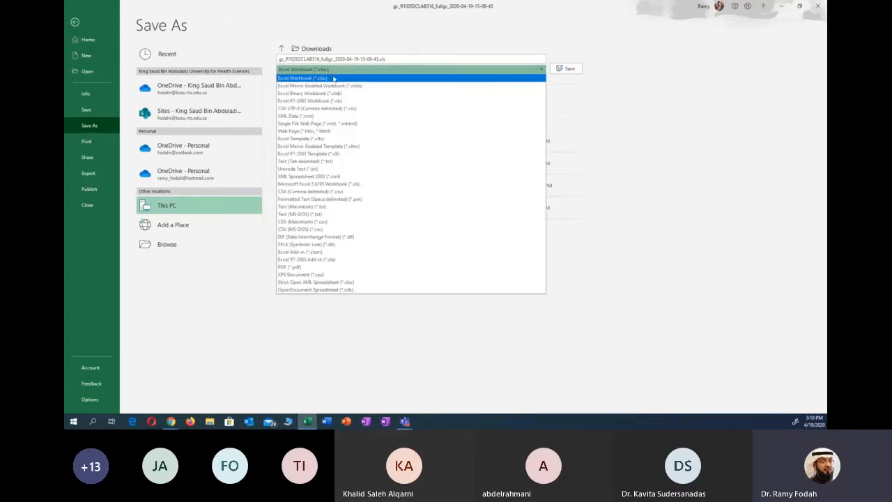
pyautogui.click(75, 23)
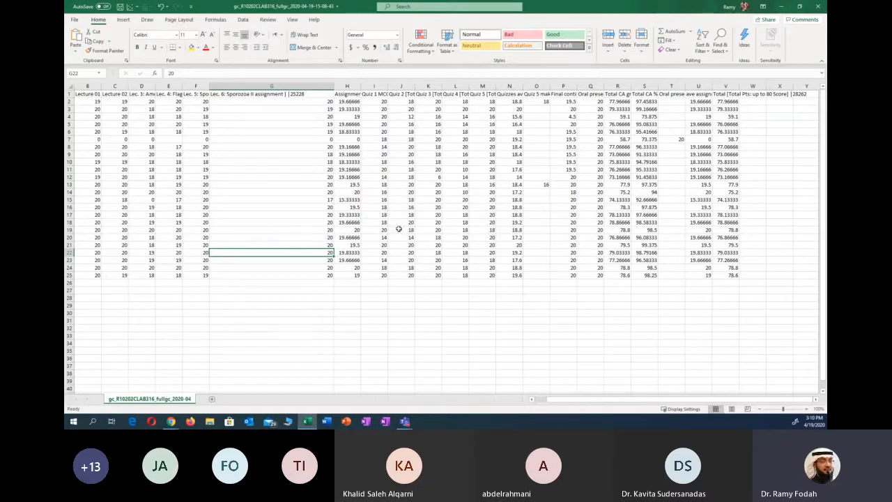
pyautogui.click(74, 20)
pyautogui.click(89, 126)
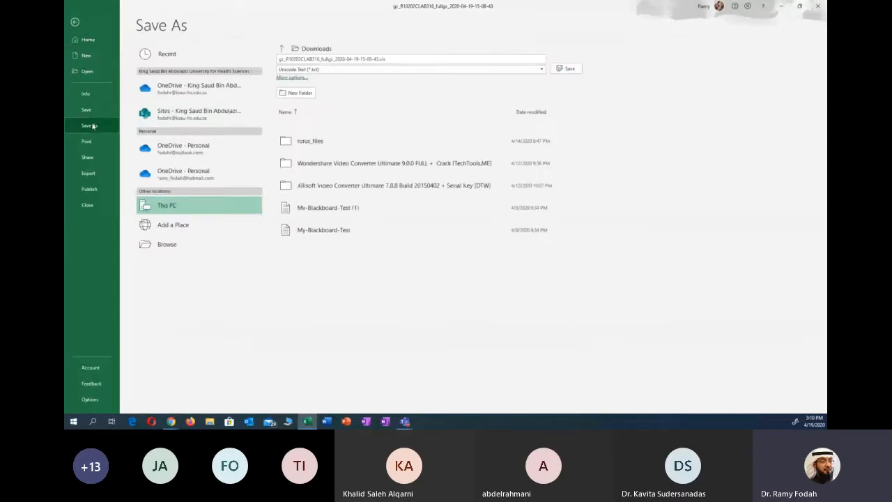
pyautogui.click(318, 70)
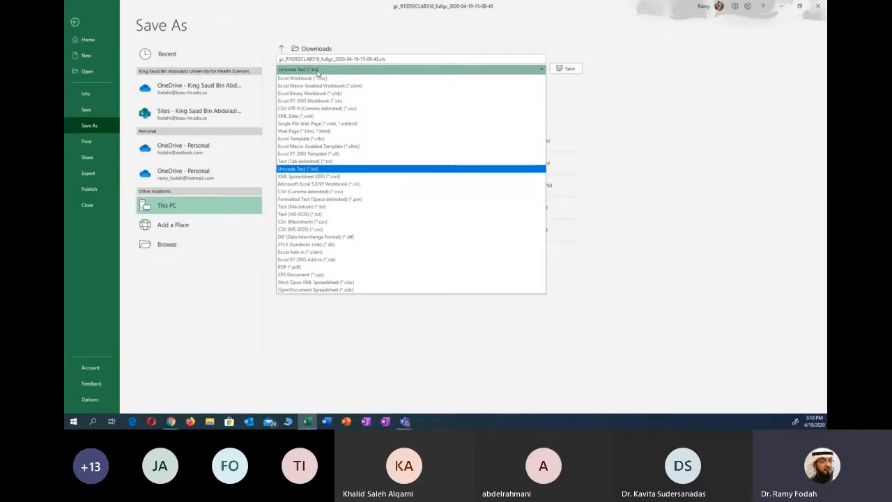
pyautogui.click(318, 78)
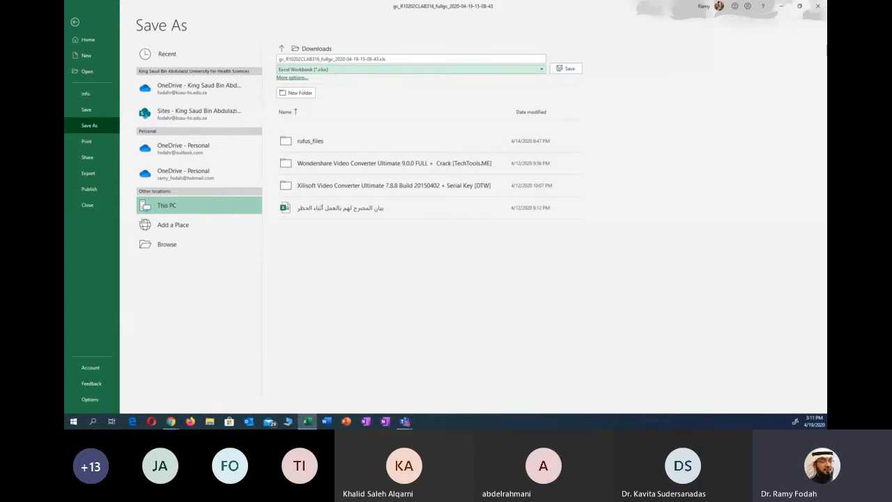
pyautogui.click(75, 21)
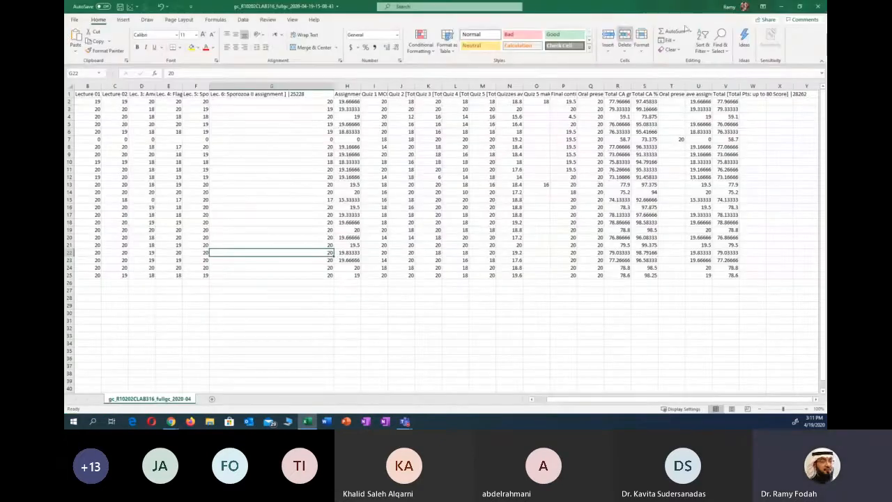
# - Close the grades workbook without saving it and return to the Full Grade Center
pyautogui.click(817, 7)
pyautogui.click(444, 225)
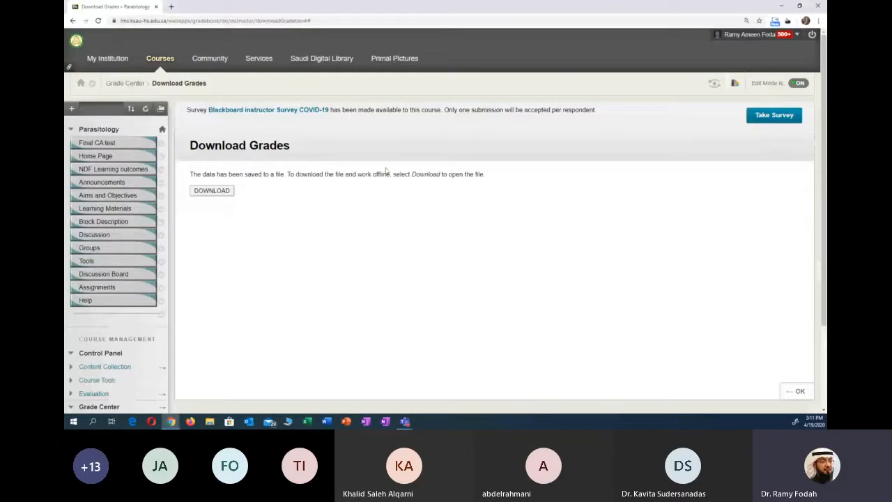
pyautogui.scroll(-2, 132, 299)
pyautogui.click(143, 323)
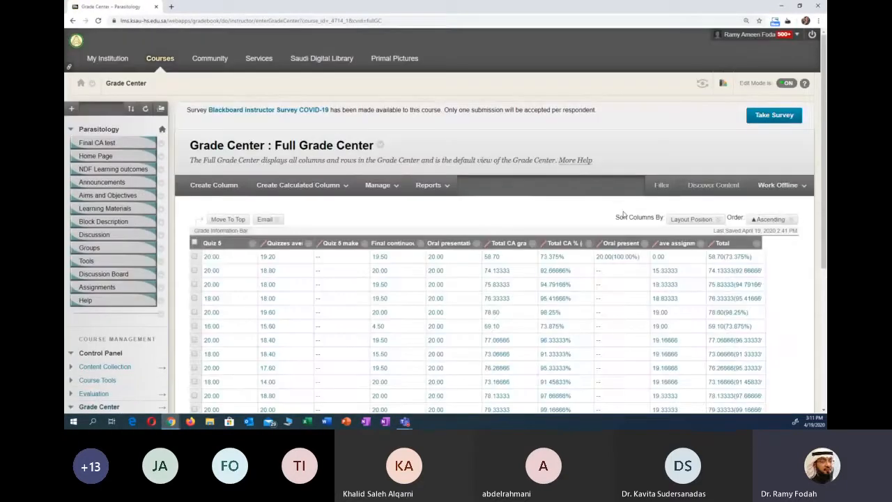
pyautogui.scroll(-1, 619, 218)
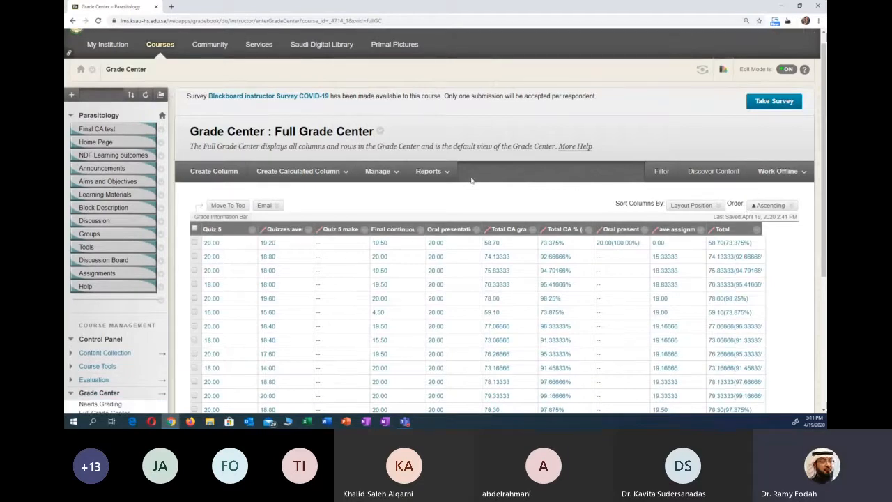
# - Start creating a Grade Center report and set its report name to "testing"
pyautogui.click(426, 173)
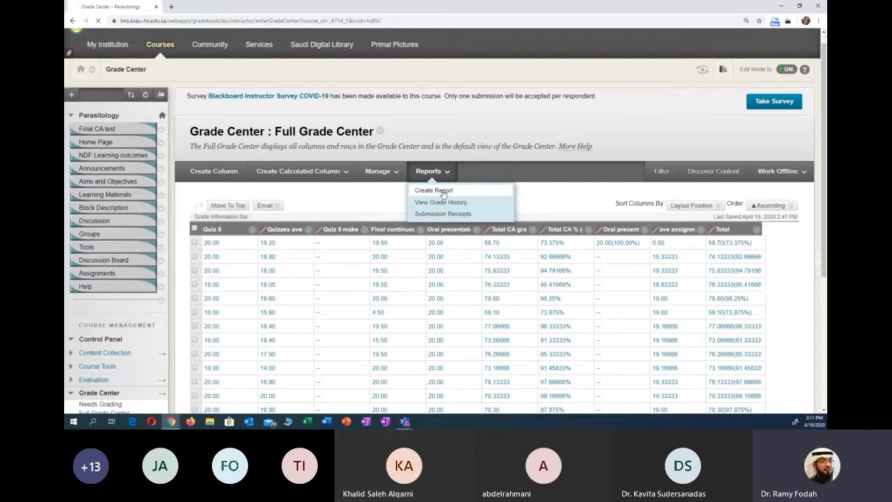
pyautogui.click(441, 191)
pyautogui.scroll(-1, 404, 248)
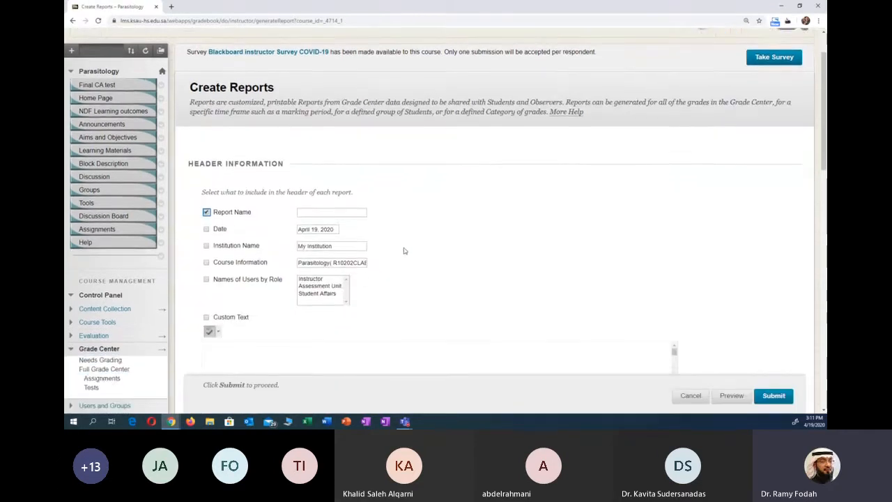
pyautogui.scroll(-1, 404, 251)
pyautogui.click(330, 143)
pyautogui.write('test')
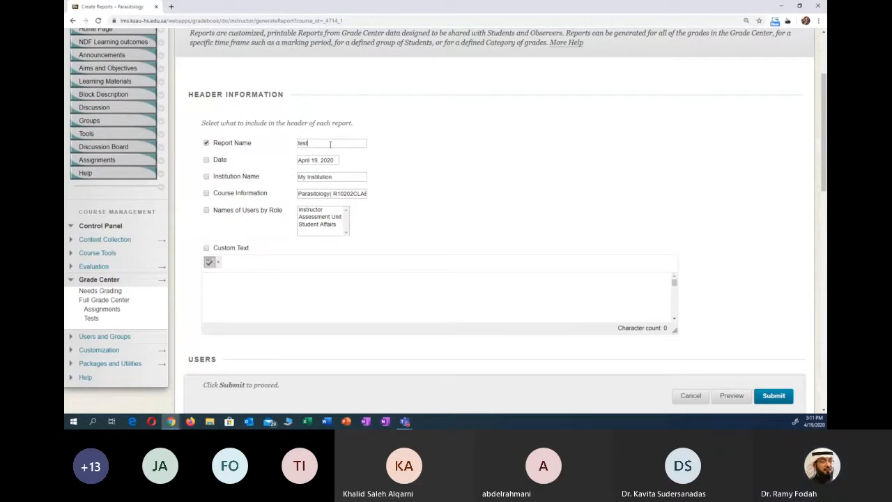
pyautogui.write('ing')
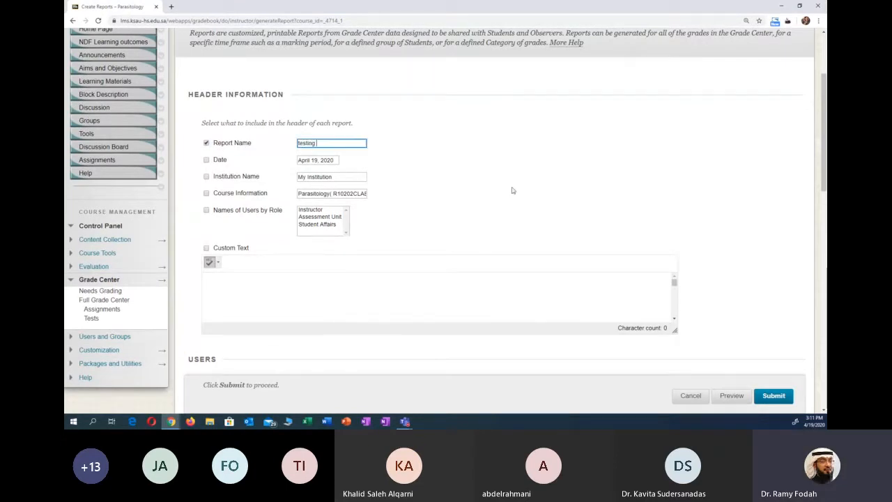
# - Include a signature line in the footer information of the report
pyautogui.scroll(-4, 512, 192)
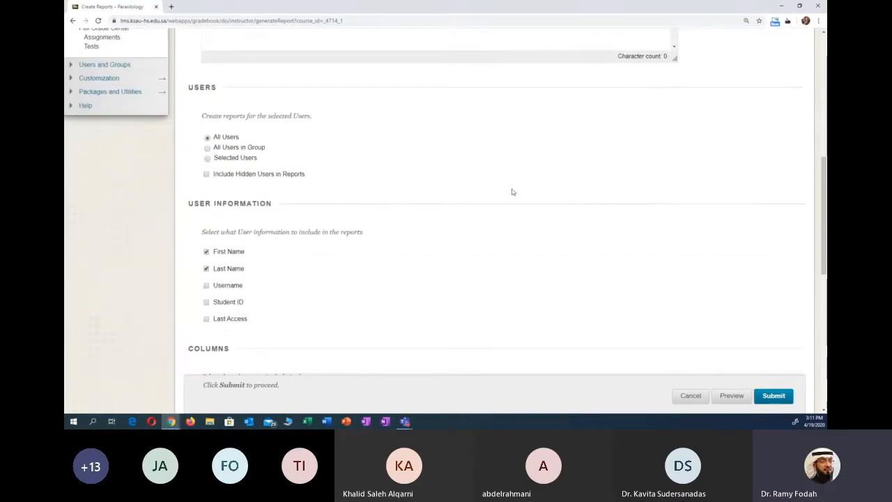
pyautogui.scroll(1, 511, 191)
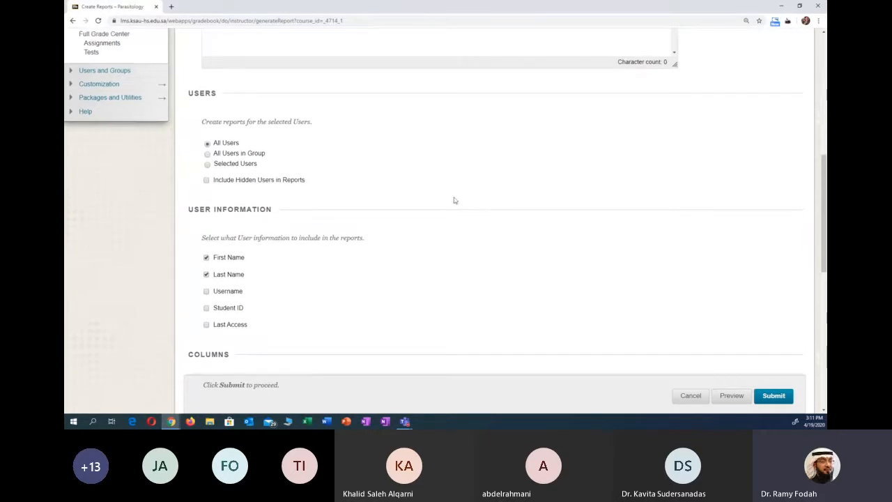
pyautogui.scroll(-2, 390, 239)
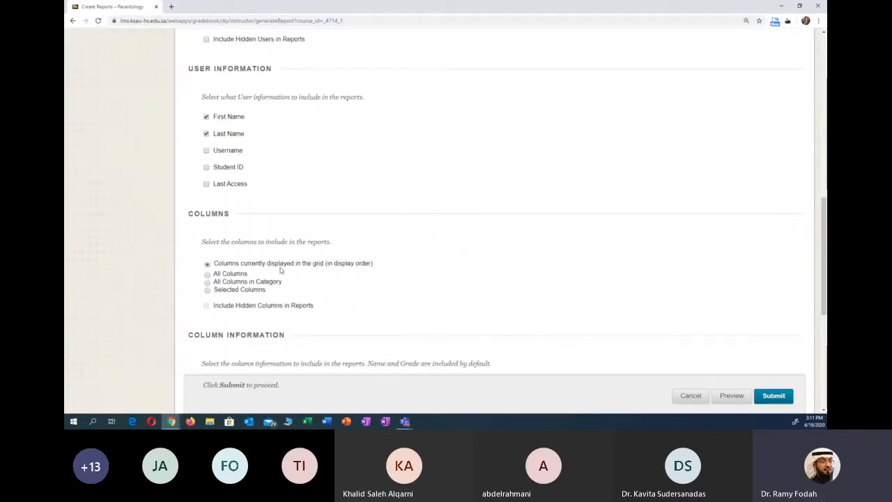
pyautogui.scroll(-3, 282, 251)
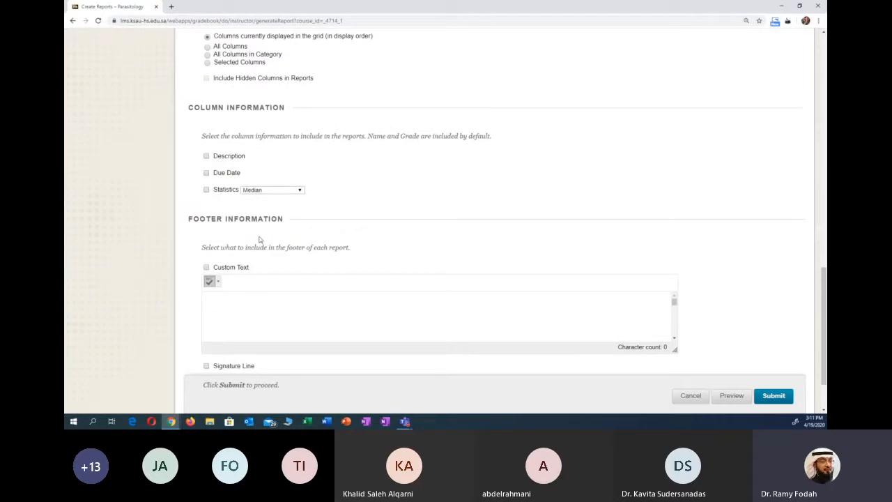
pyautogui.scroll(-1, 257, 261)
pyautogui.click(206, 296)
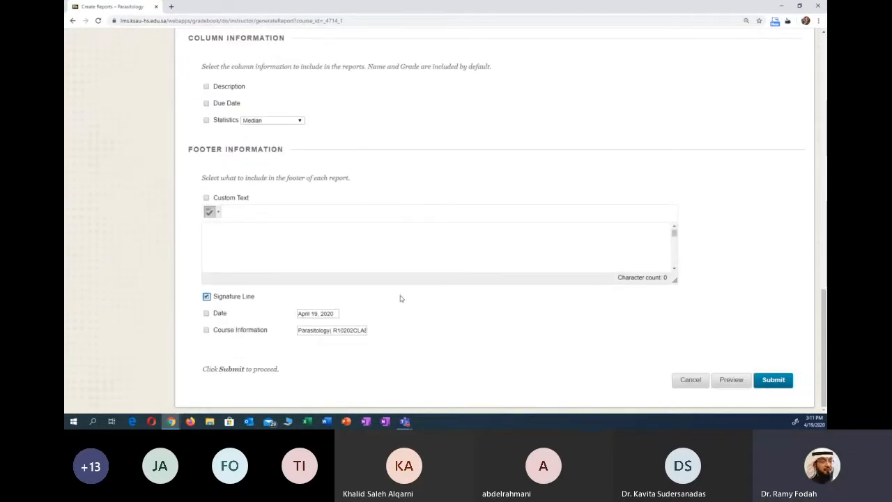
# - Review the report settings and submit them to generate the printable report
pyautogui.scroll(15, 226, 320)
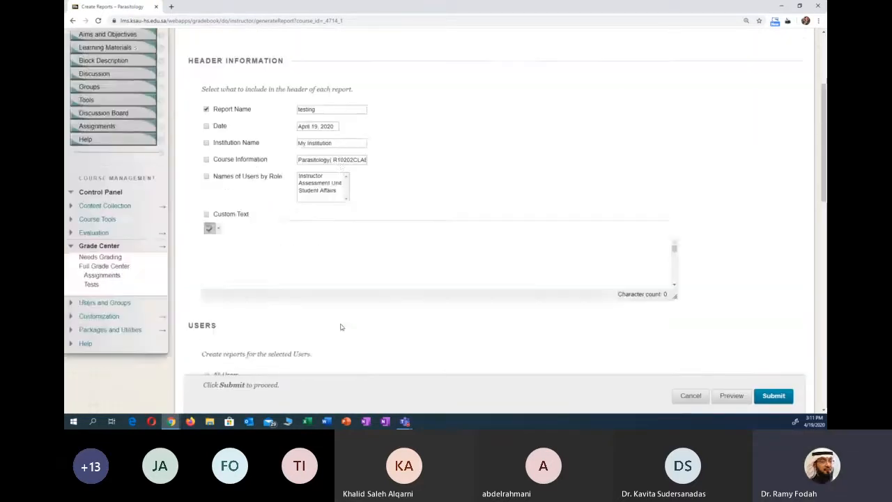
pyautogui.scroll(-2, 399, 326)
pyautogui.scroll(-2, 399, 326)
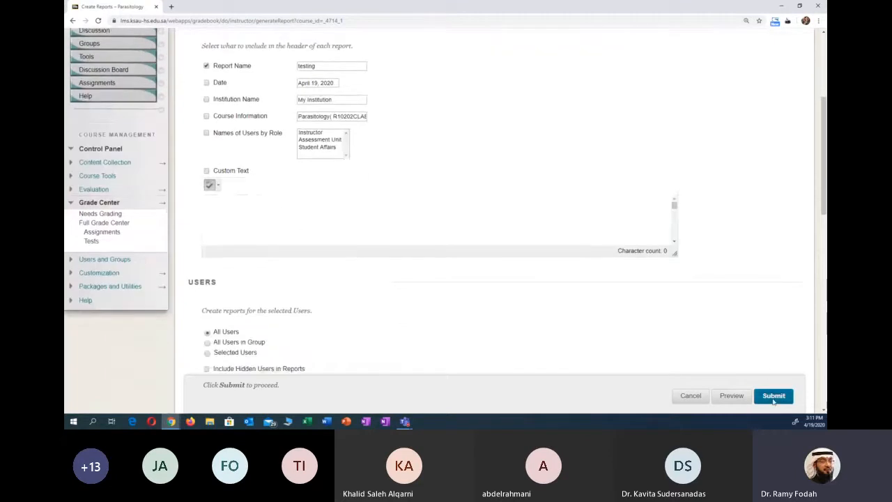
pyautogui.click(772, 395)
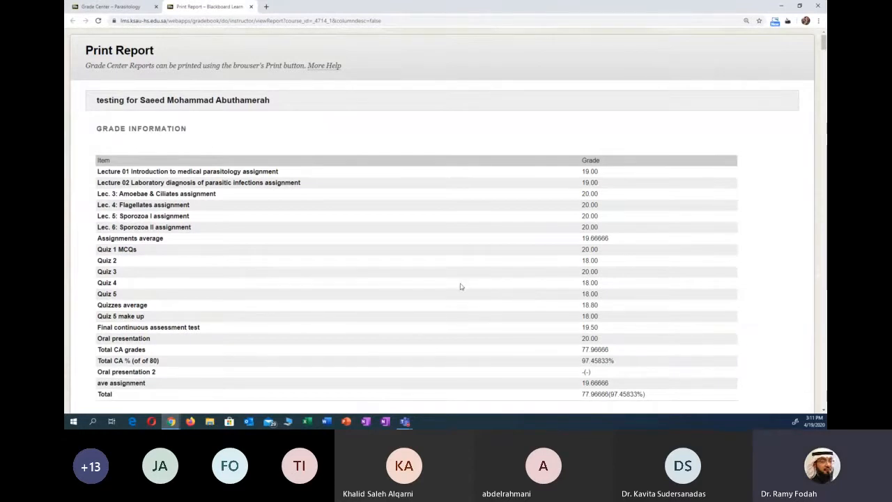
# - Examine the students' grade items, signature lines and page breaks in the generated print report
pyautogui.scroll(-1, 460, 286)
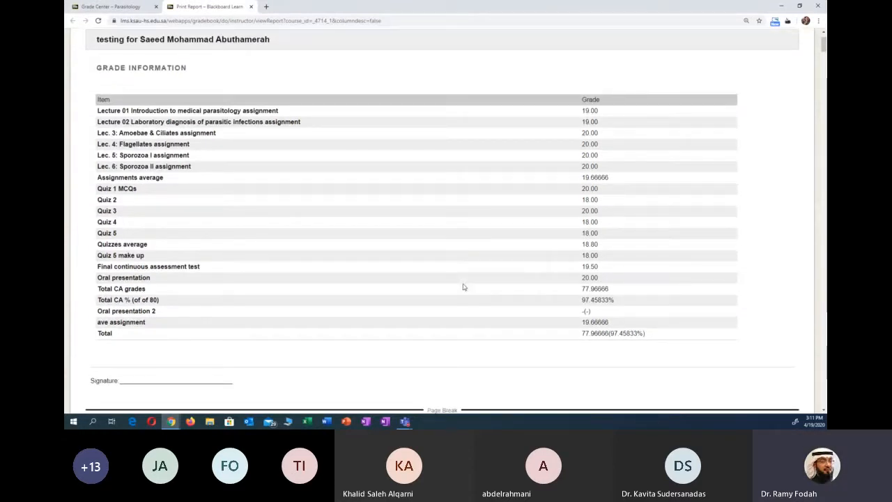
pyautogui.scroll(1, 463, 286)
pyautogui.scroll(-3, 315, 294)
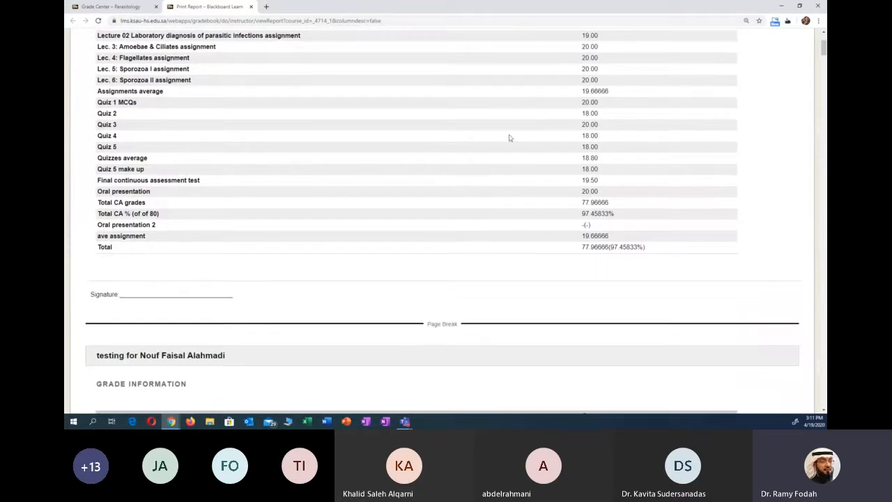
pyautogui.scroll(-2, 589, 223)
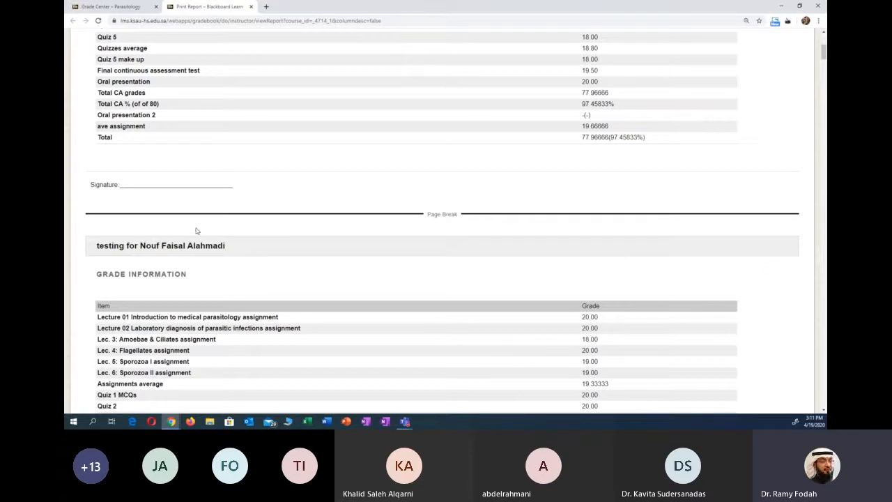
pyautogui.scroll(-1, 196, 231)
pyautogui.scroll(3, 216, 230)
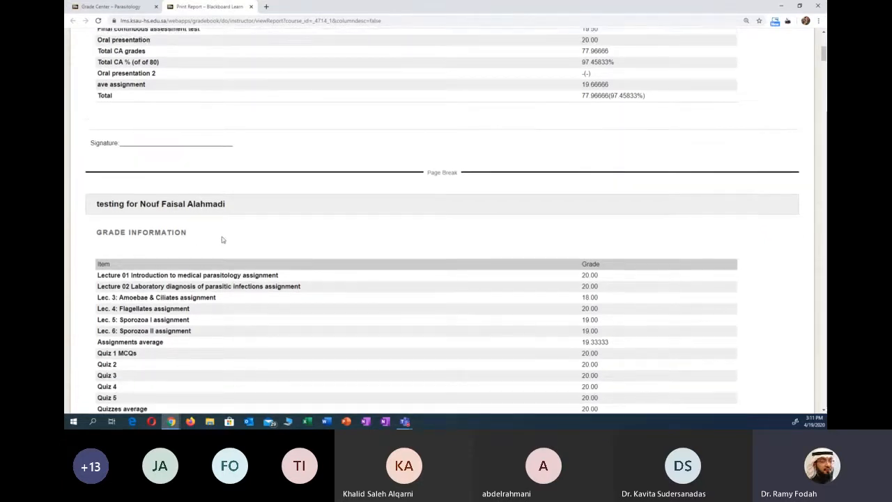
pyautogui.scroll(2, 223, 241)
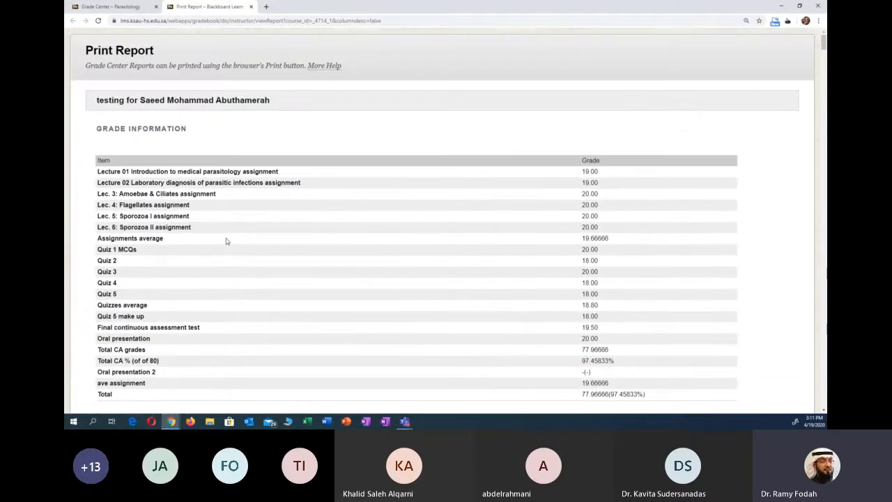
pyautogui.scroll(-1, 233, 249)
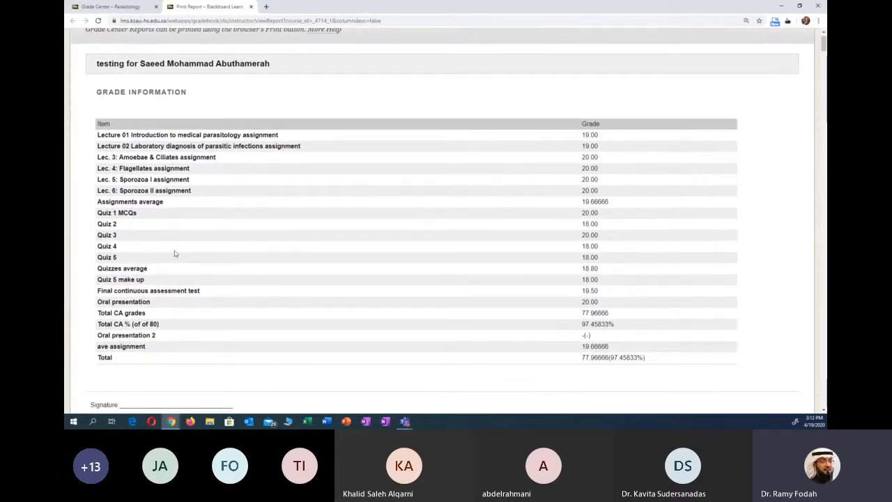
pyautogui.scroll(-3, 178, 255)
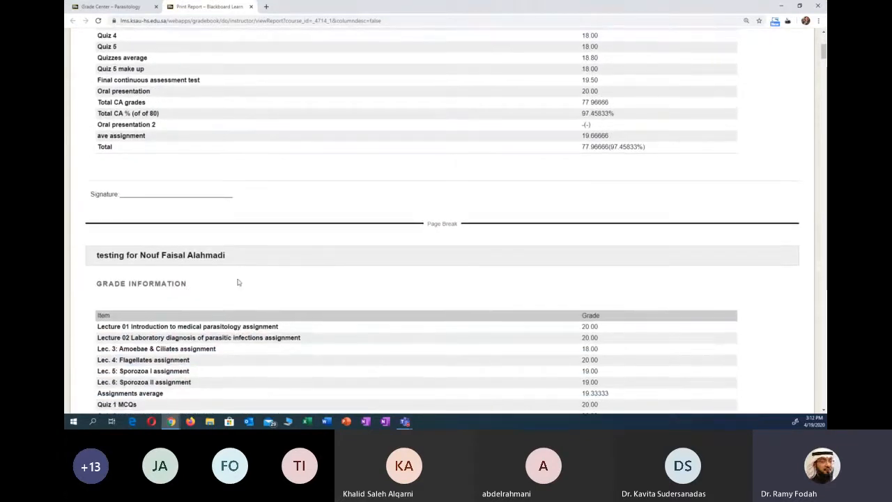
pyautogui.scroll(2, 240, 279)
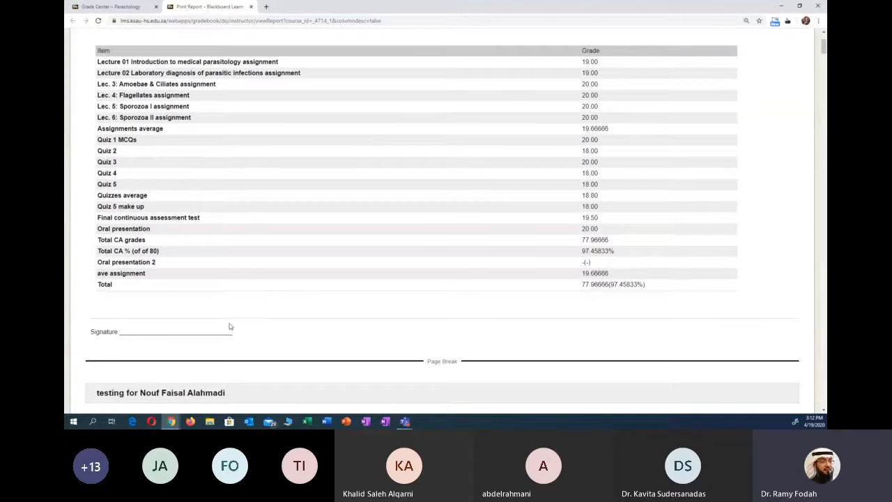
pyautogui.scroll(-1, 240, 327)
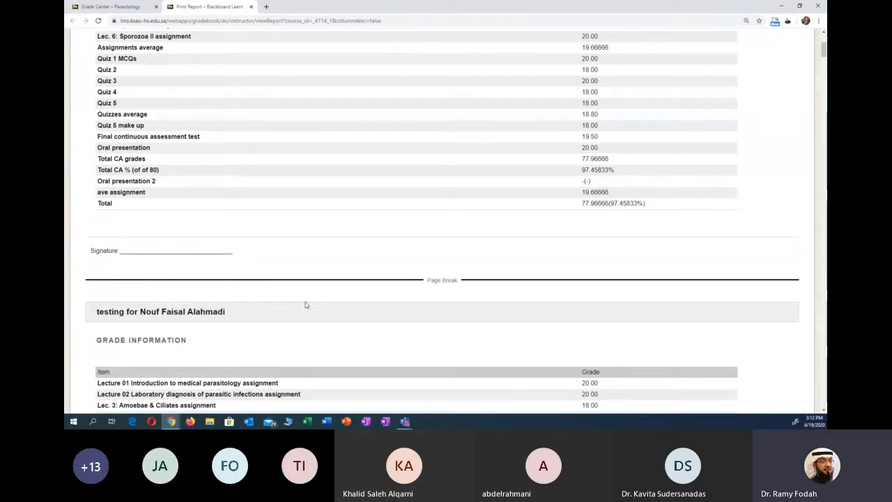
# - Review the first student's section of the print report, from its heading through the grade items and signature line to the next student's section
pyautogui.scroll(-1, 262, 319)
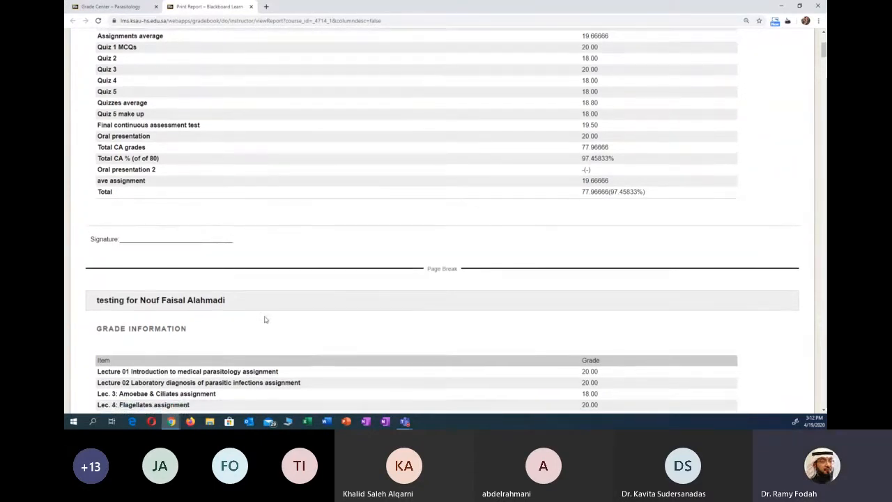
pyautogui.scroll(-1, 267, 319)
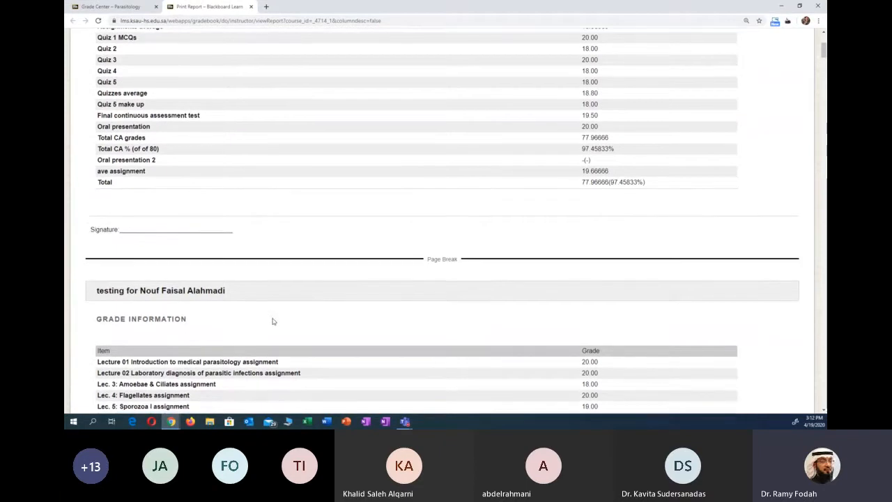
pyautogui.scroll(5, 274, 322)
pyautogui.scroll(-1, 185, 313)
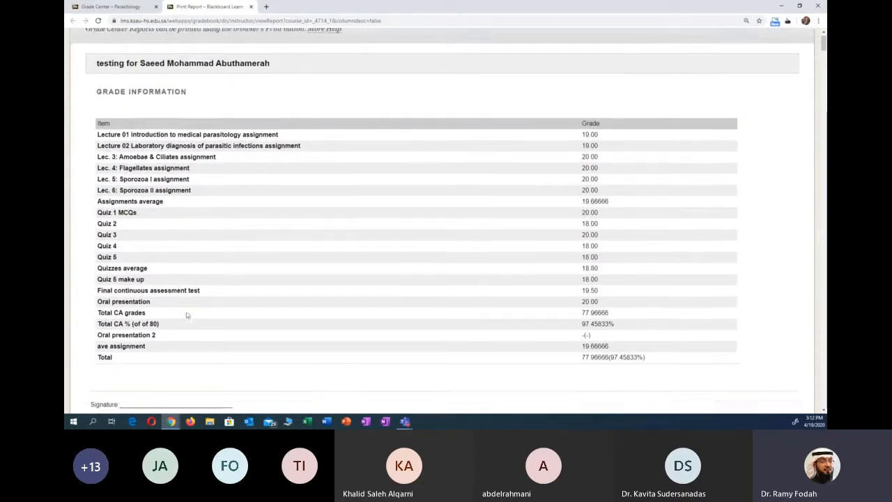
pyautogui.scroll(-1, 186, 315)
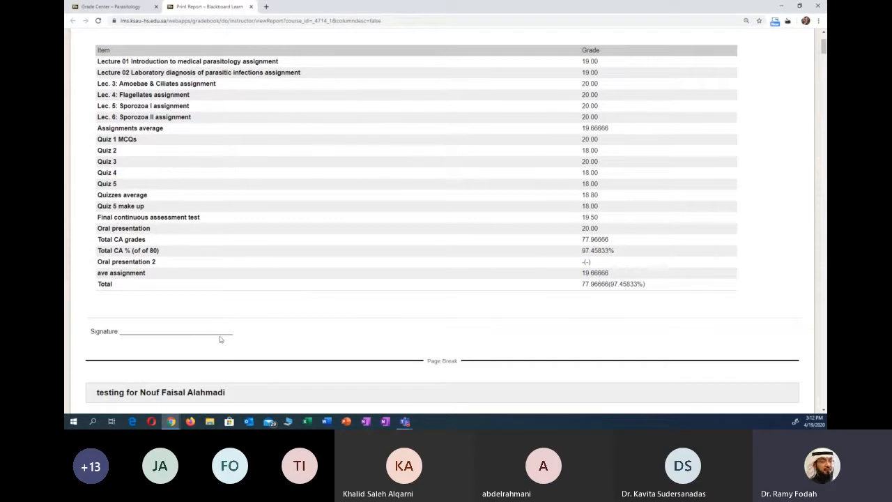
pyautogui.scroll(2, 230, 370)
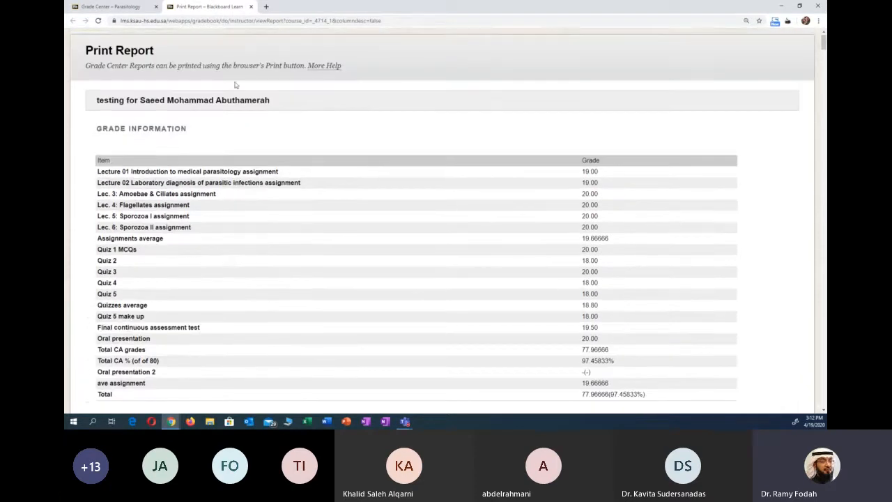
pyautogui.scroll(-1, 269, 155)
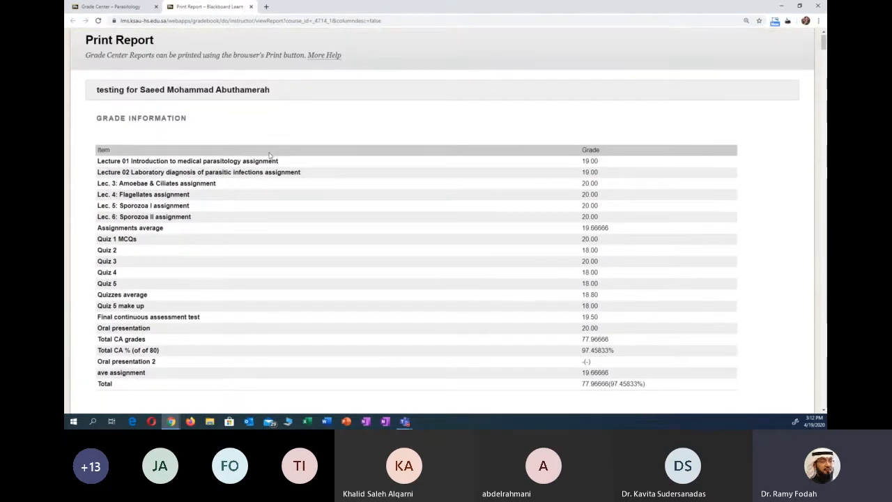
pyautogui.scroll(-3, 283, 155)
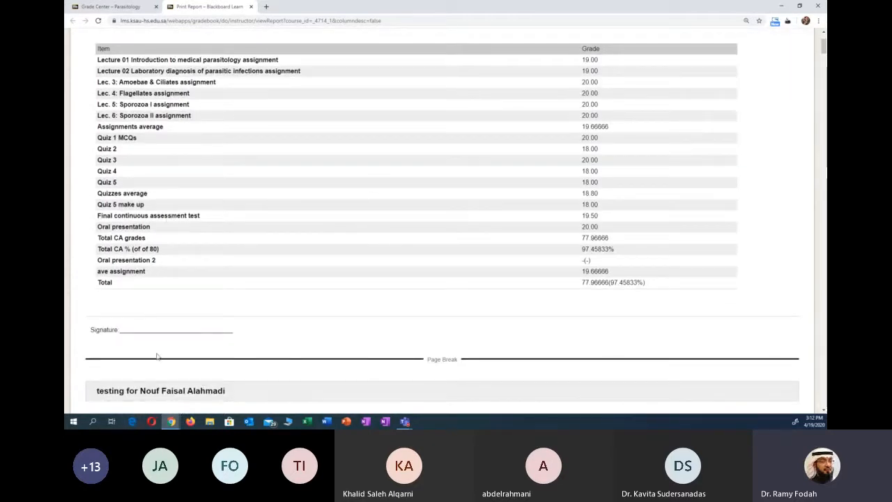
pyautogui.scroll(-1, 159, 383)
pyautogui.scroll(-2, 158, 383)
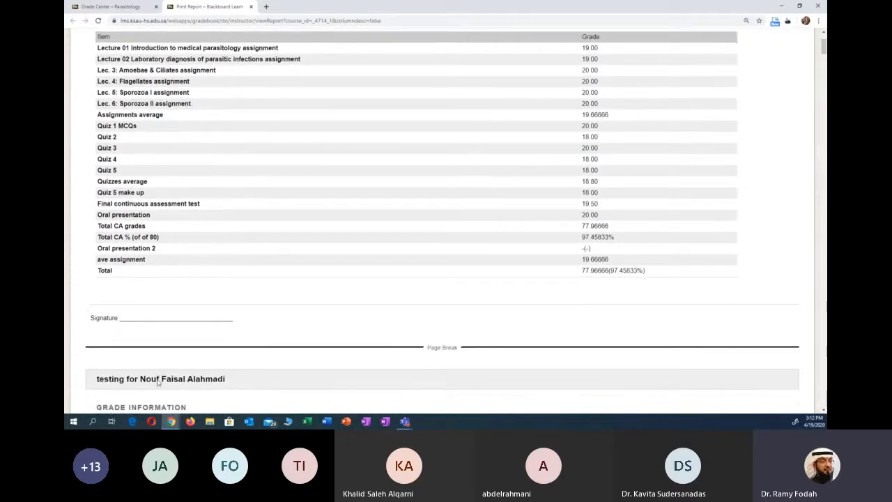
pyautogui.scroll(4, 161, 382)
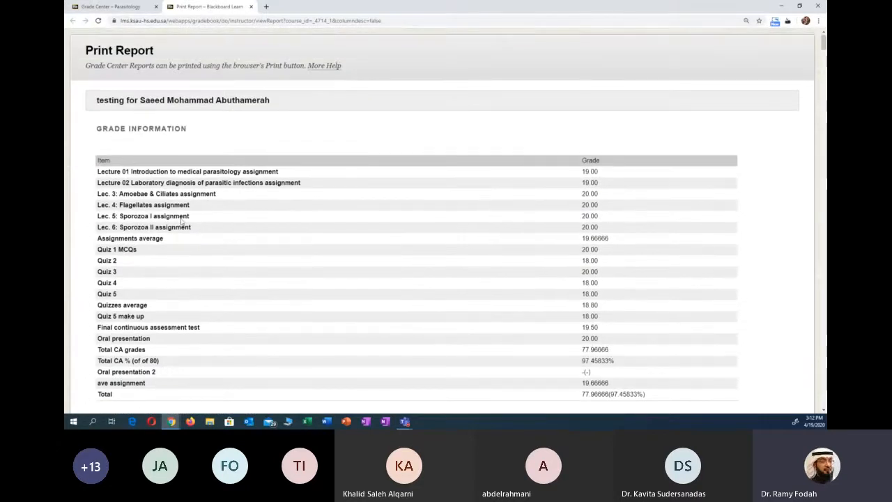
# - Close the generated print report and return to the Full Grade Center's grade columns
pyautogui.click(252, 7)
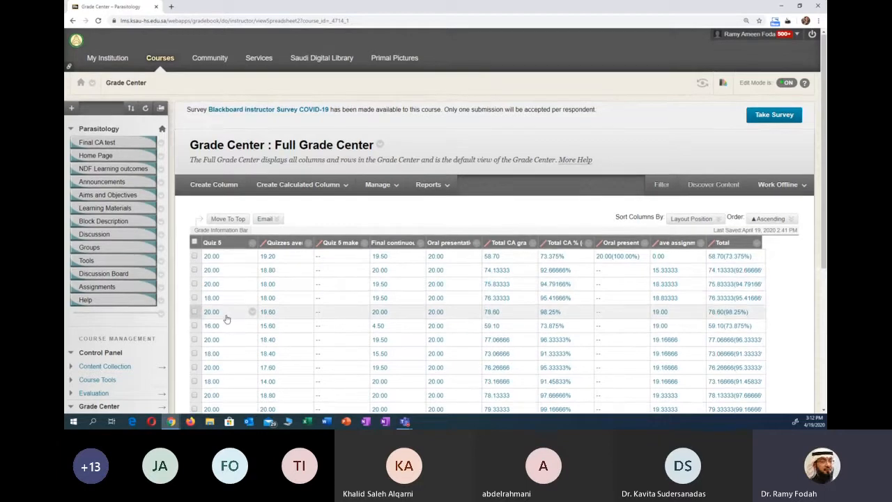
pyautogui.scroll(-2, 226, 318)
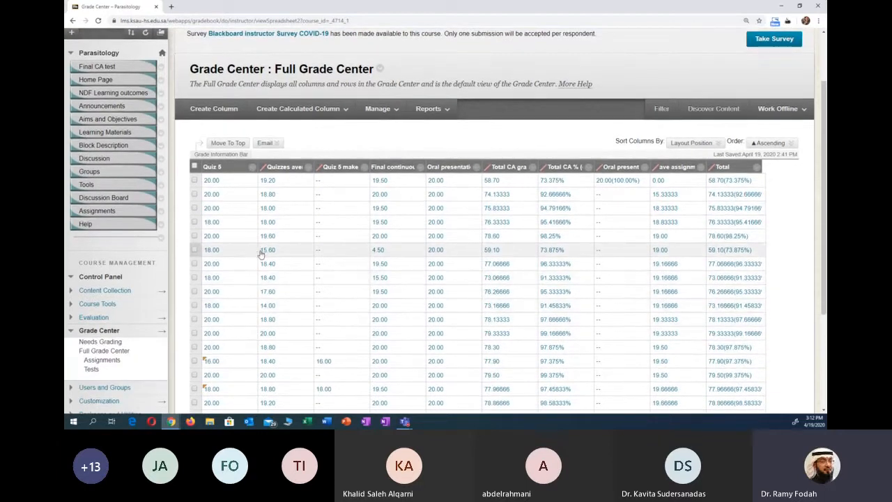
pyautogui.click(300, 109)
pyautogui.click(379, 108)
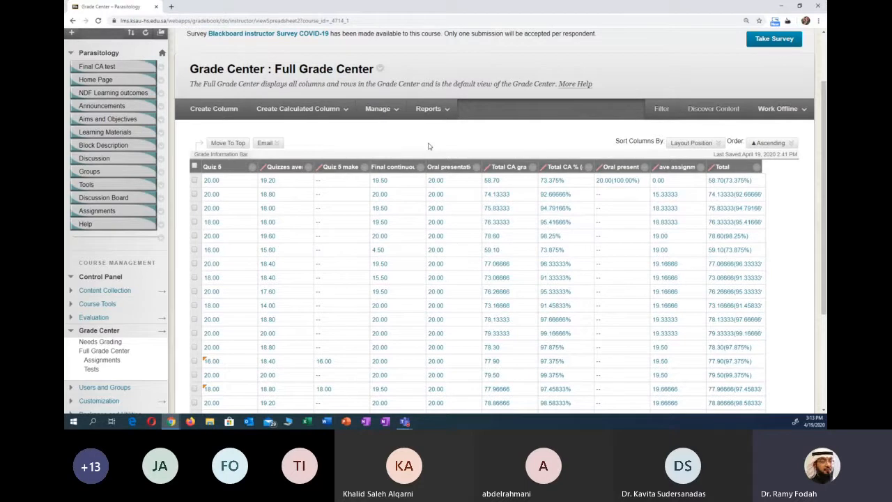
pyautogui.scroll(-2, 429, 145)
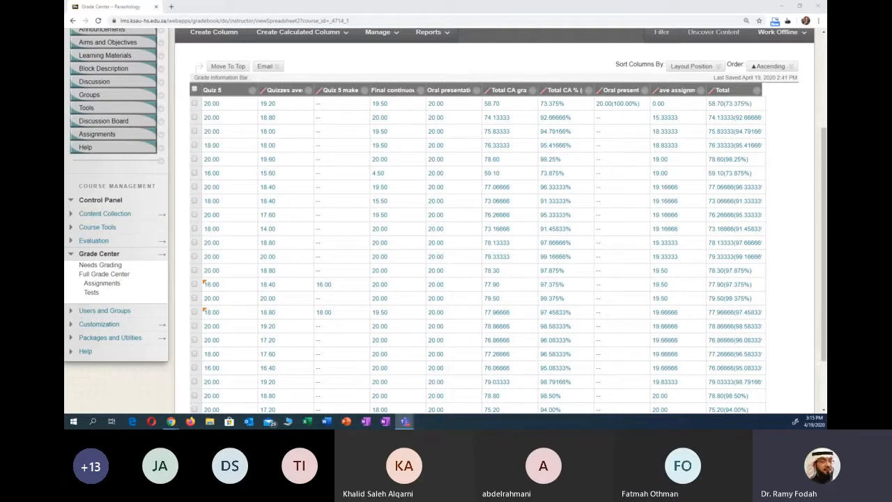
pyautogui.scroll(3, 186, 156)
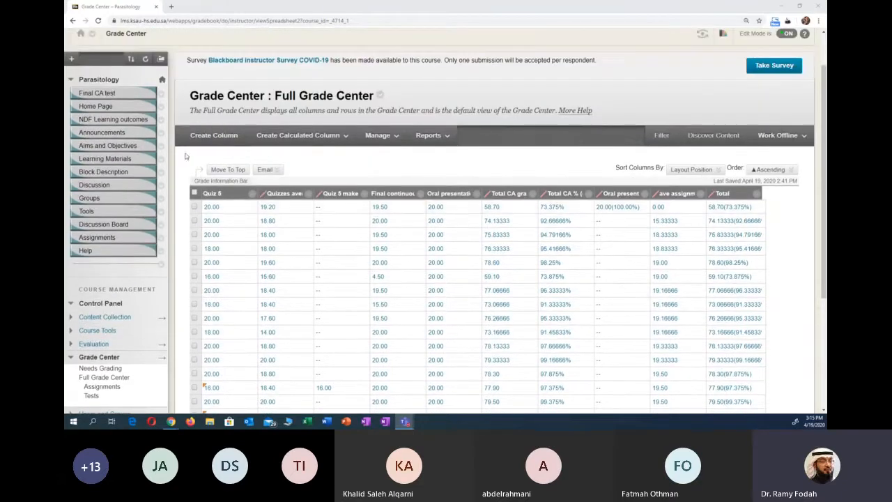
pyautogui.scroll(-1, 185, 156)
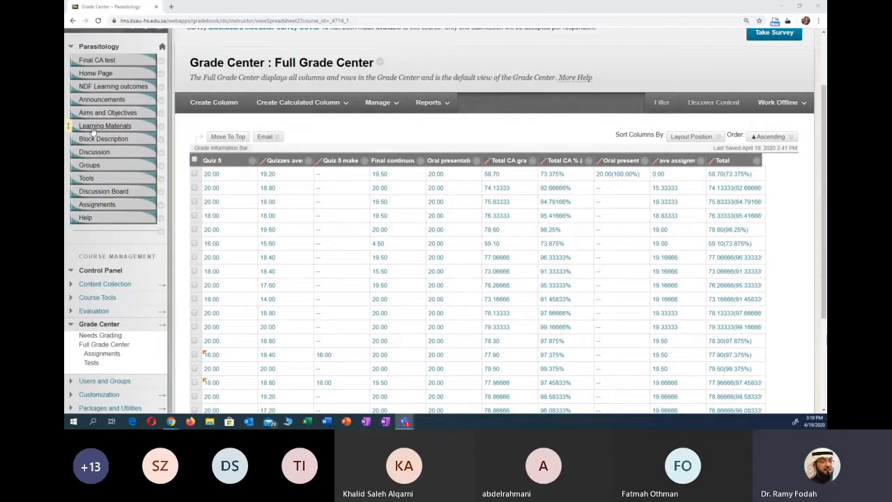
pyautogui.scroll(-1, 80, 140)
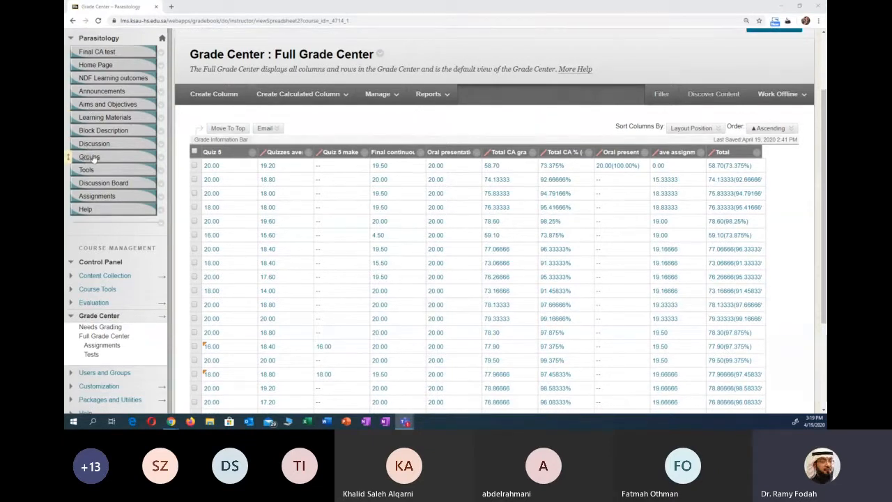